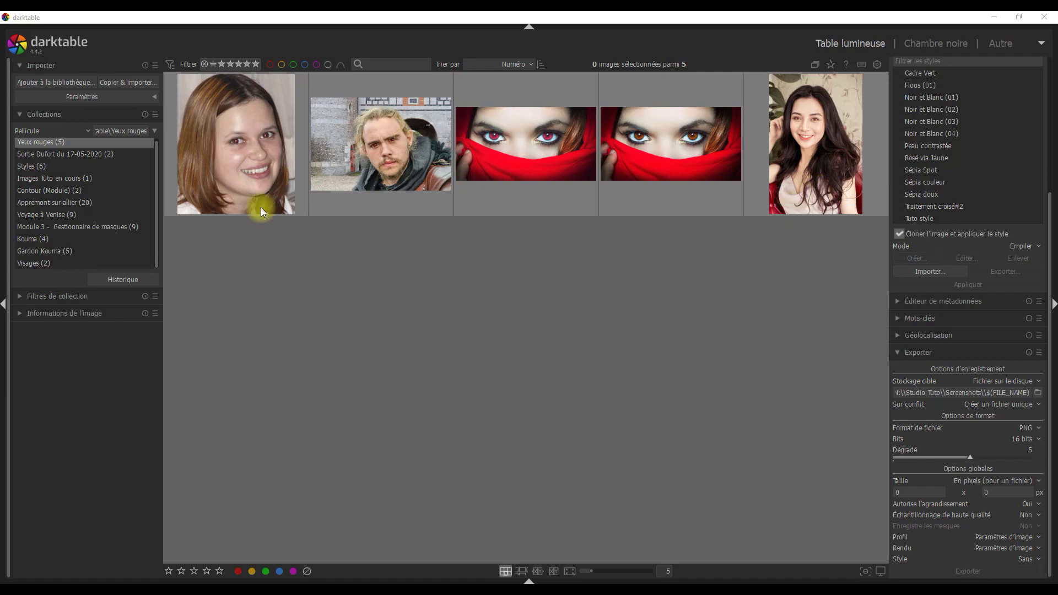
- Select the first portrait in the 'Yeux rouges' collection
{"action": "left_click", "coordinate": [253, 174]}
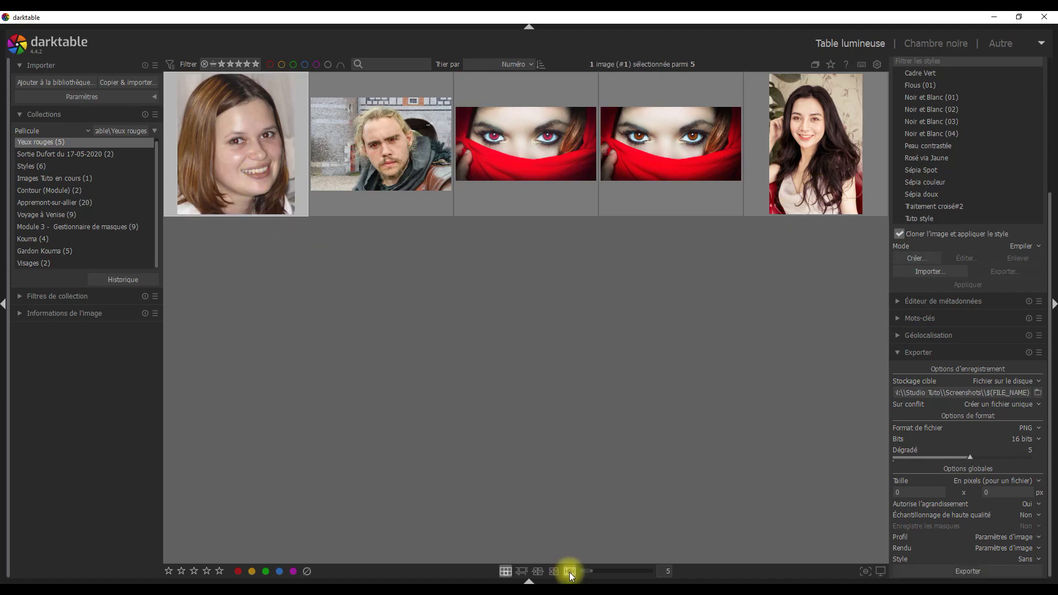
{"action": "left_click", "coordinate": [569, 571]}
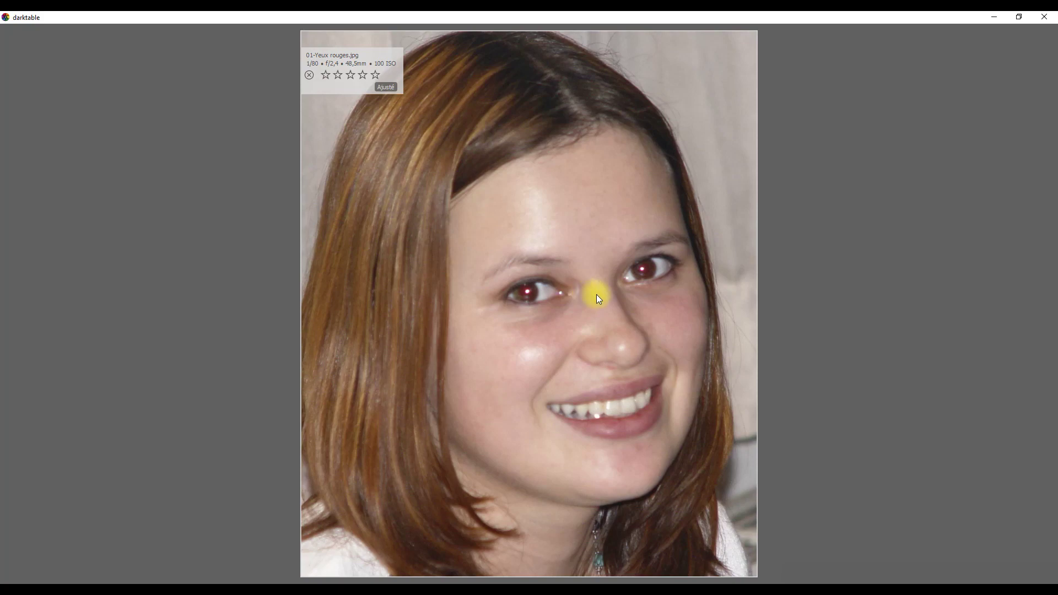
{"action": "key", "text": "Right"}
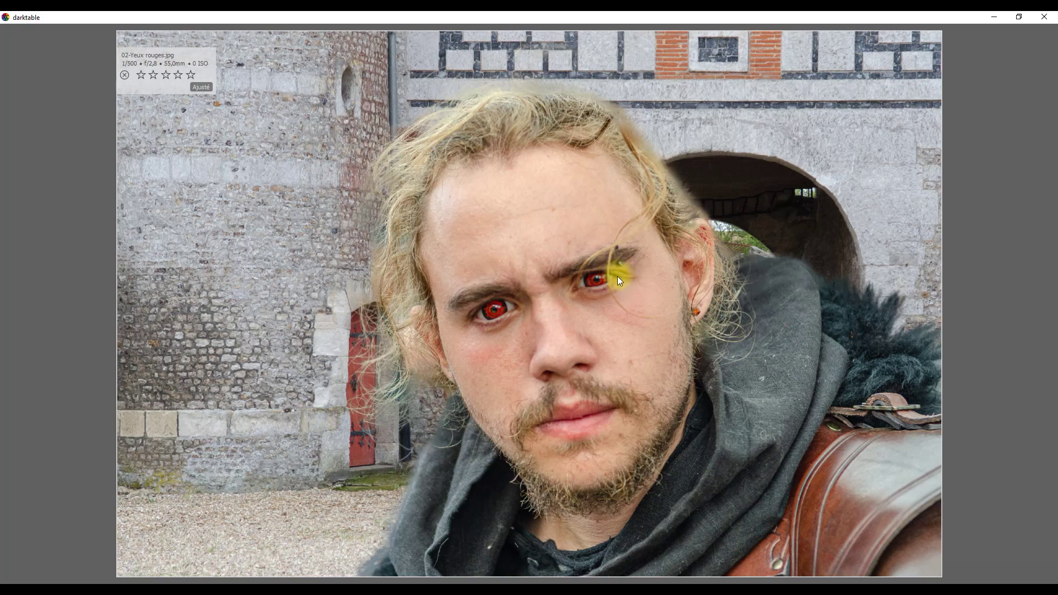
{"action": "key", "text": "Right"}
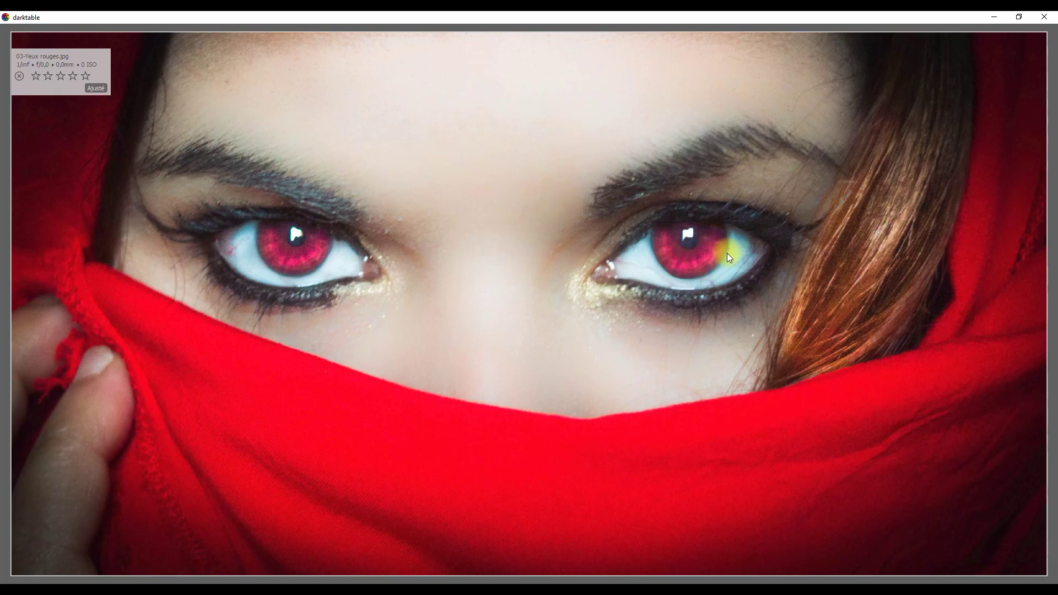
{"action": "key", "text": "Right"}
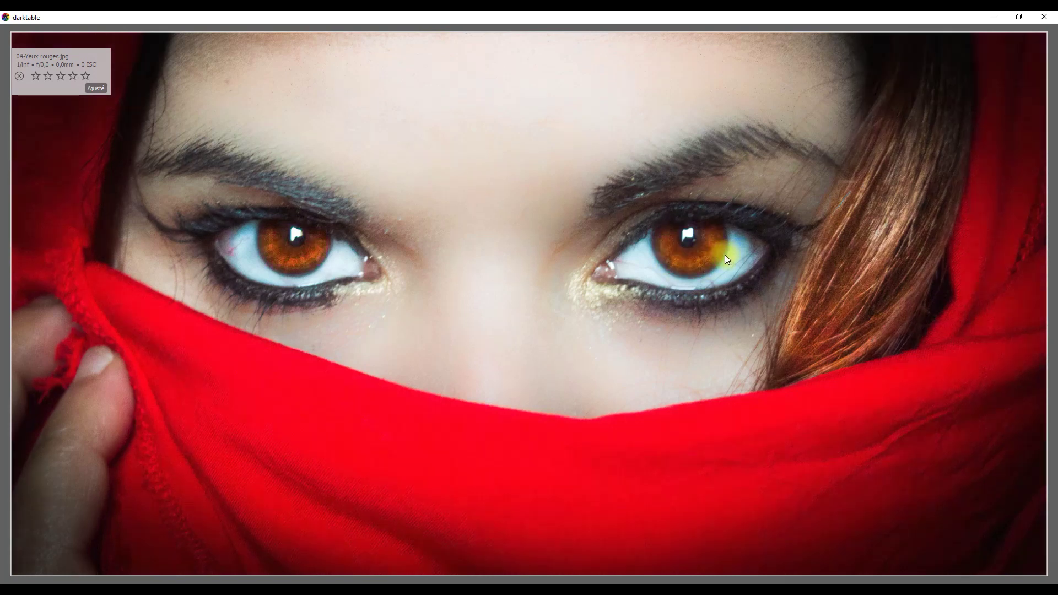
{"action": "key", "text": "Right"}
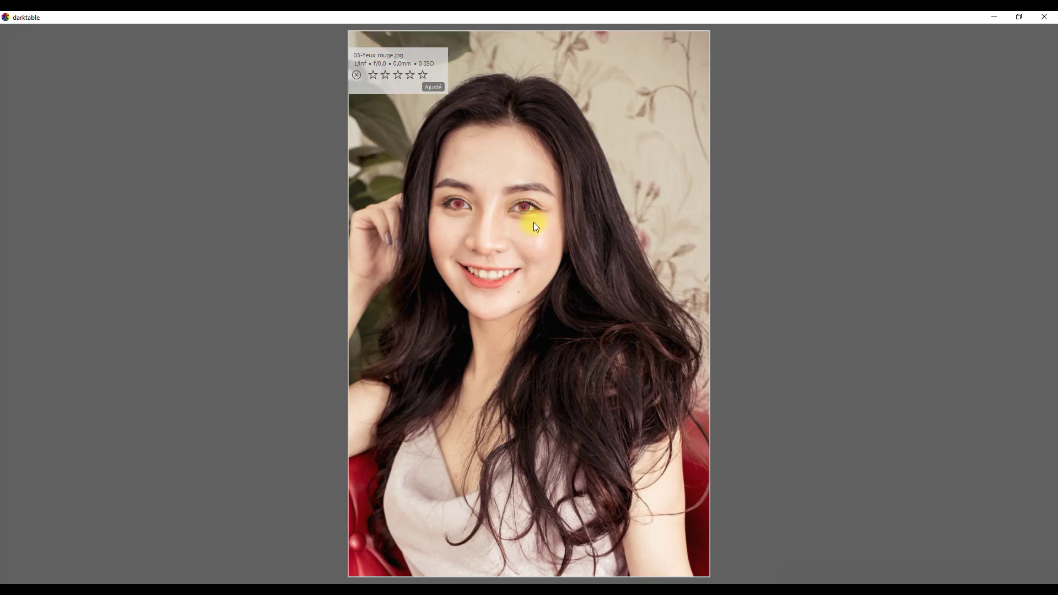
{"action": "key", "text": "w"}
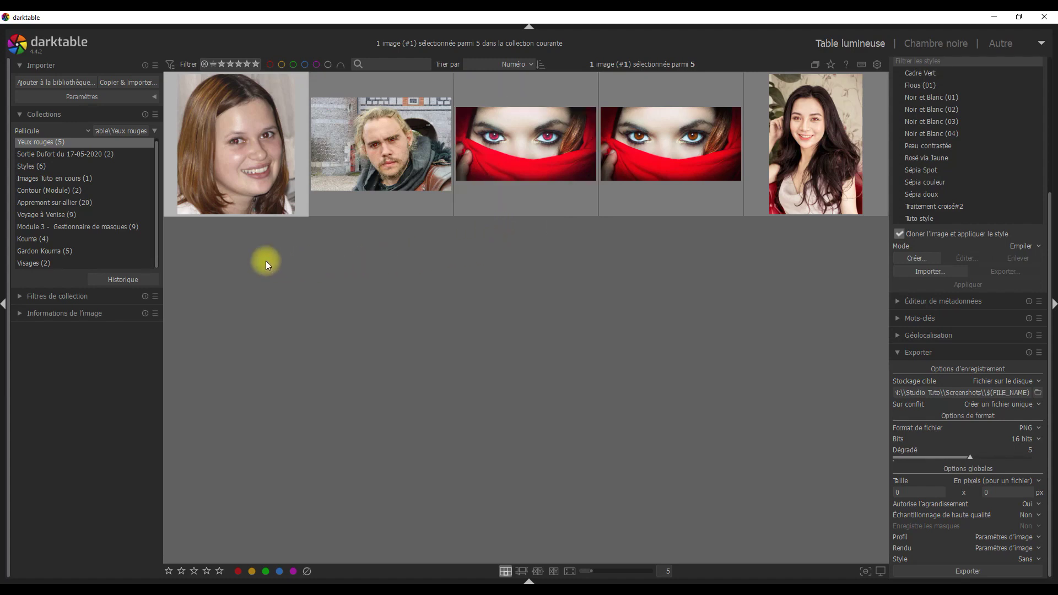
- Open the first portrait in the darkroom and show the tone and colour module groups
{"action": "double_click", "coordinate": [249, 141]}
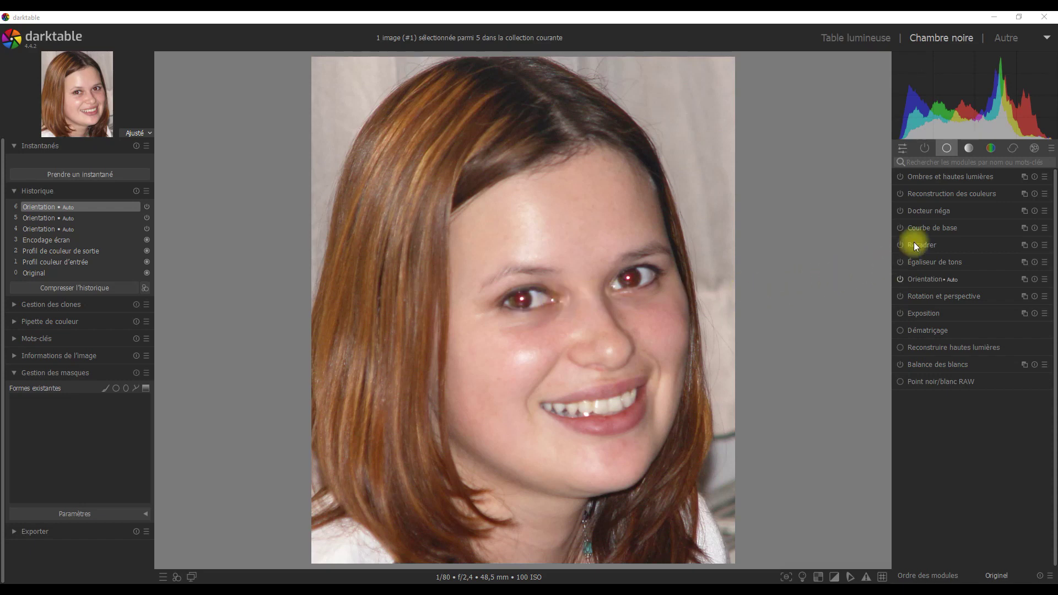
{"action": "left_click", "coordinate": [970, 148]}
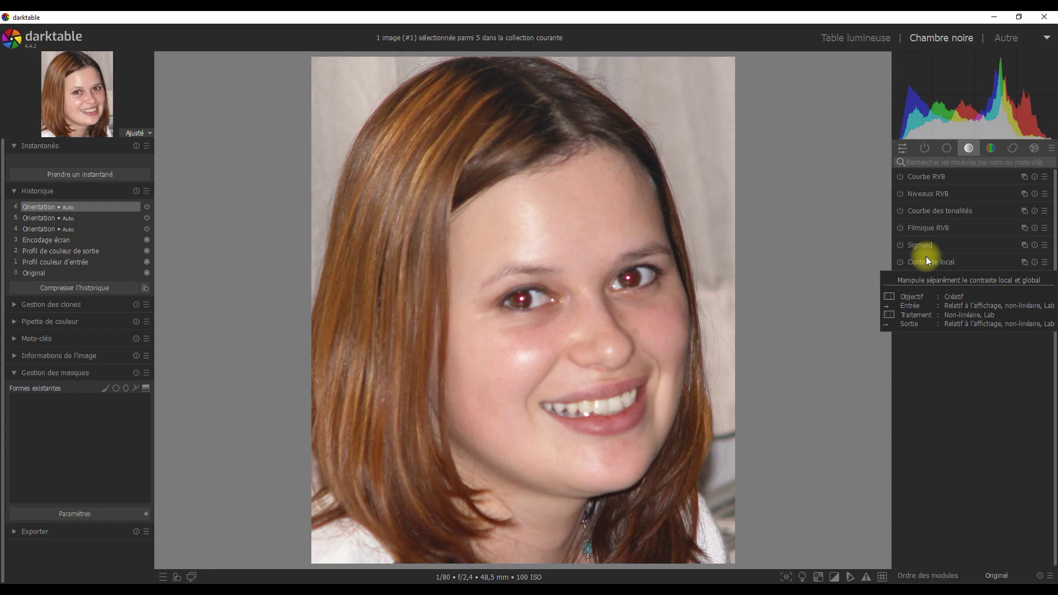
{"action": "left_click", "coordinate": [991, 147]}
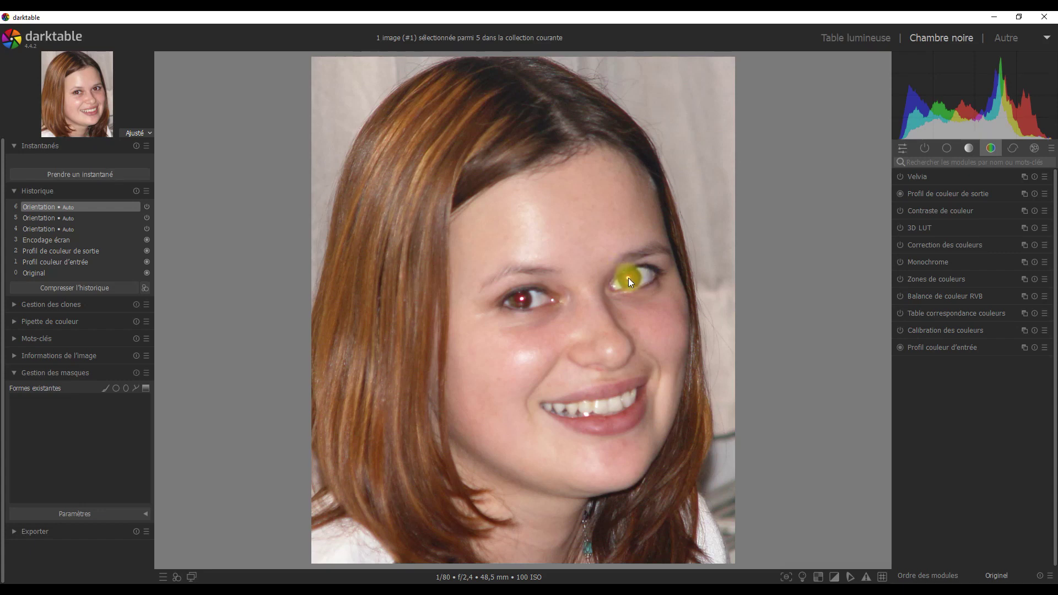
- Expand the Balance de couleur RVB module from the colour module group
{"action": "left_click", "coordinate": [969, 147]}
{"action": "mouse_move", "coordinate": [930, 263]}
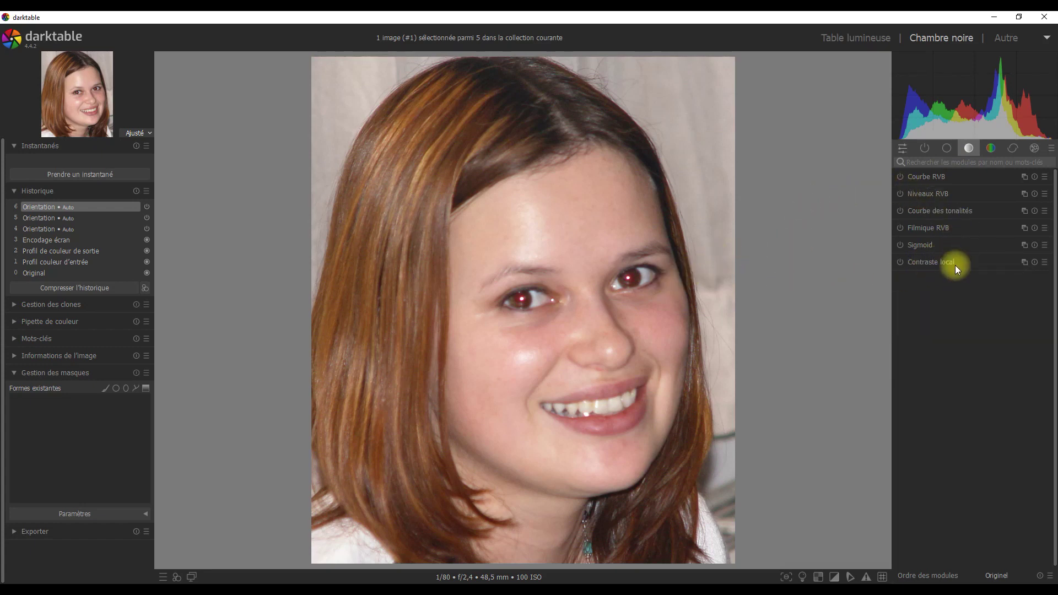
{"action": "left_click", "coordinate": [994, 149]}
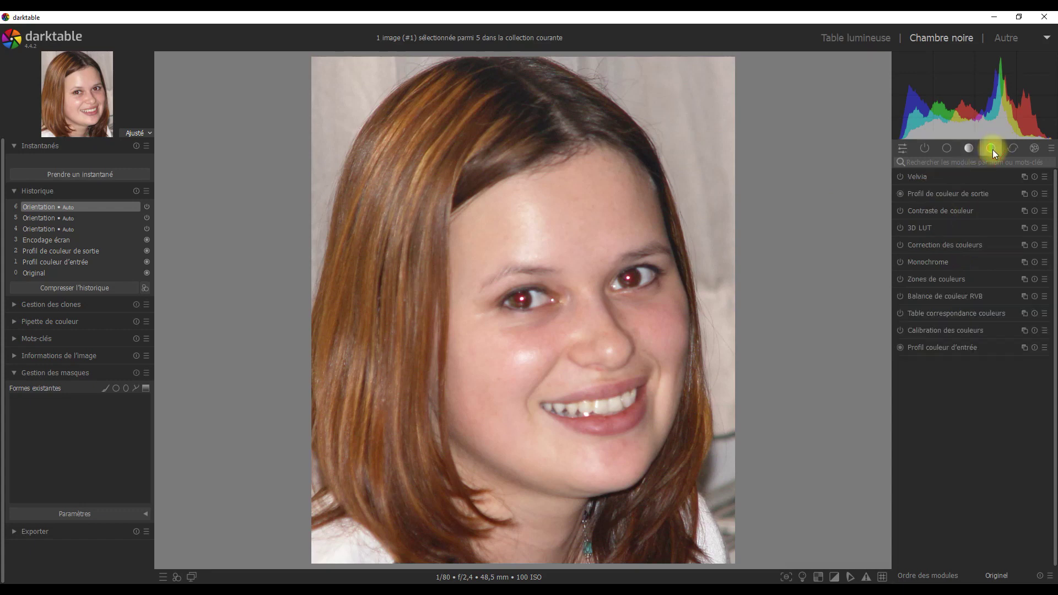
{"action": "left_click", "coordinate": [943, 296]}
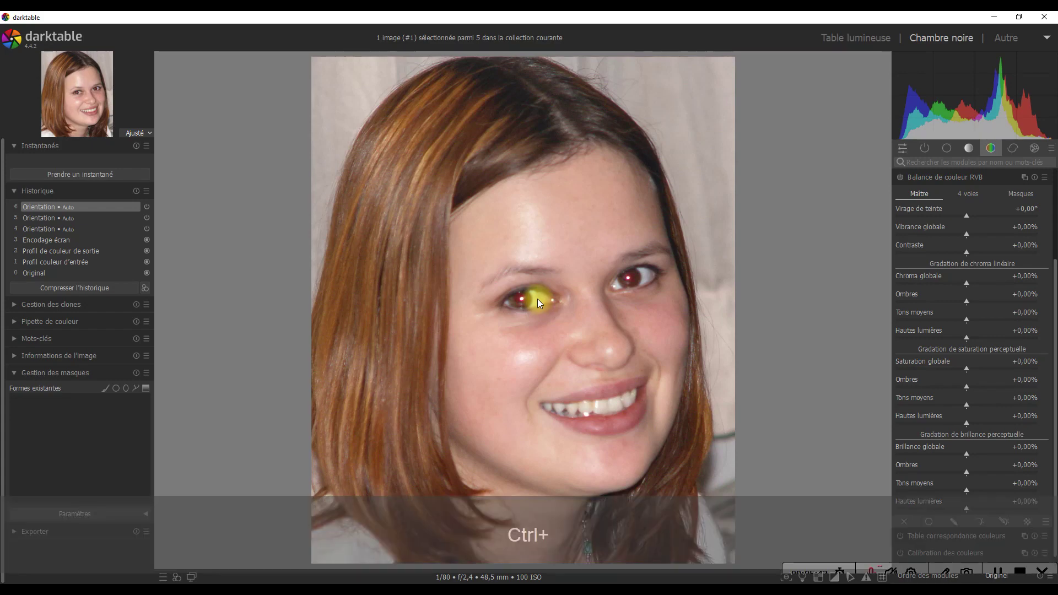
- Zoom in on both eyes, show the '4 voies' controls and enable drawn & parametric masking
{"action": "scroll", "coordinate": [537, 299], "scroll_direction": "up", "scroll_amount": 2}
{"action": "scroll", "coordinate": [537, 299], "scroll_direction": "up", "scroll_amount": 1}
{"action": "scroll", "coordinate": [537, 298], "scroll_direction": "up", "scroll_amount": 1}
{"action": "scroll", "coordinate": [537, 299], "scroll_direction": "up", "scroll_amount": 1}
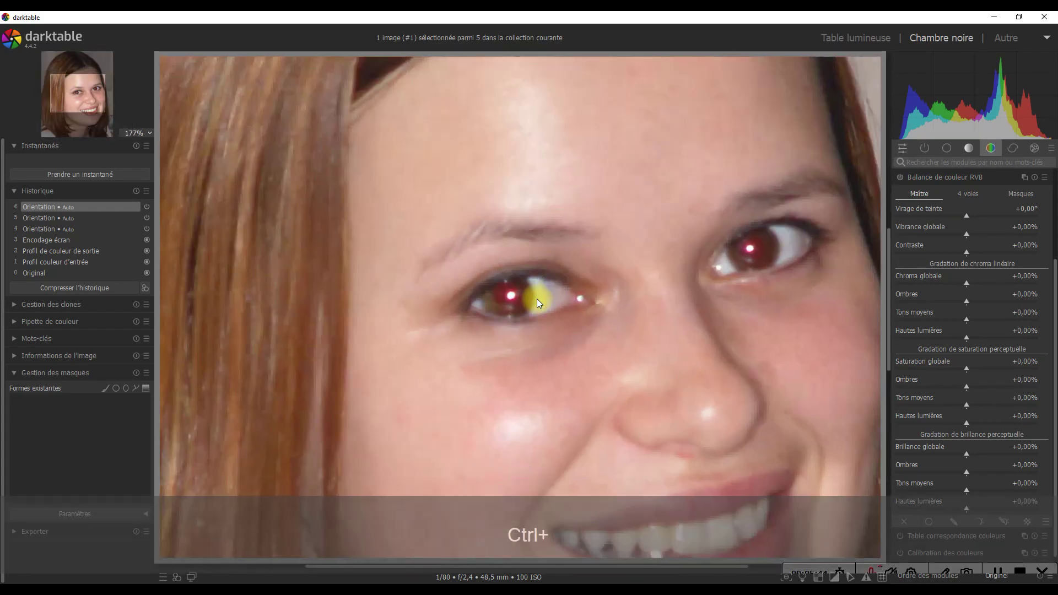
{"action": "left_click_drag", "start_coordinate": [657, 366], "coordinate": [608, 364]}
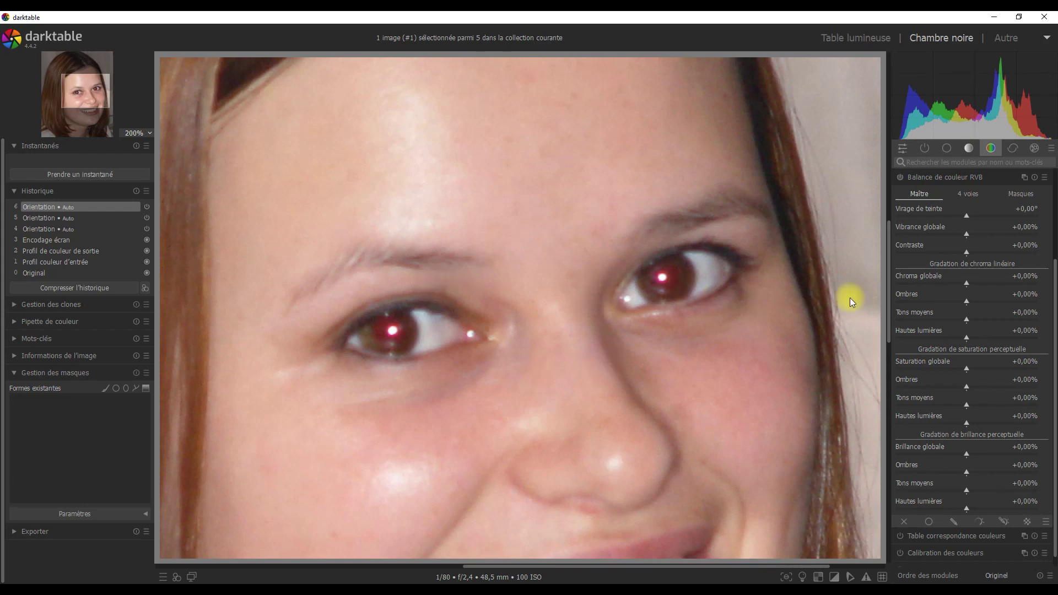
{"action": "mouse_move", "coordinate": [1013, 179]}
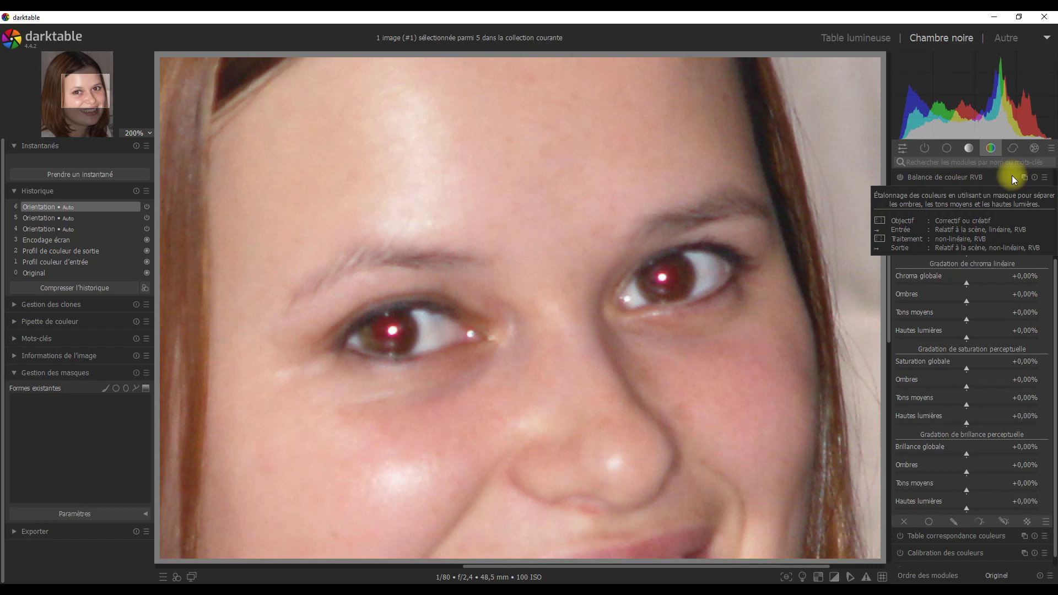
{"action": "left_click", "coordinate": [971, 194]}
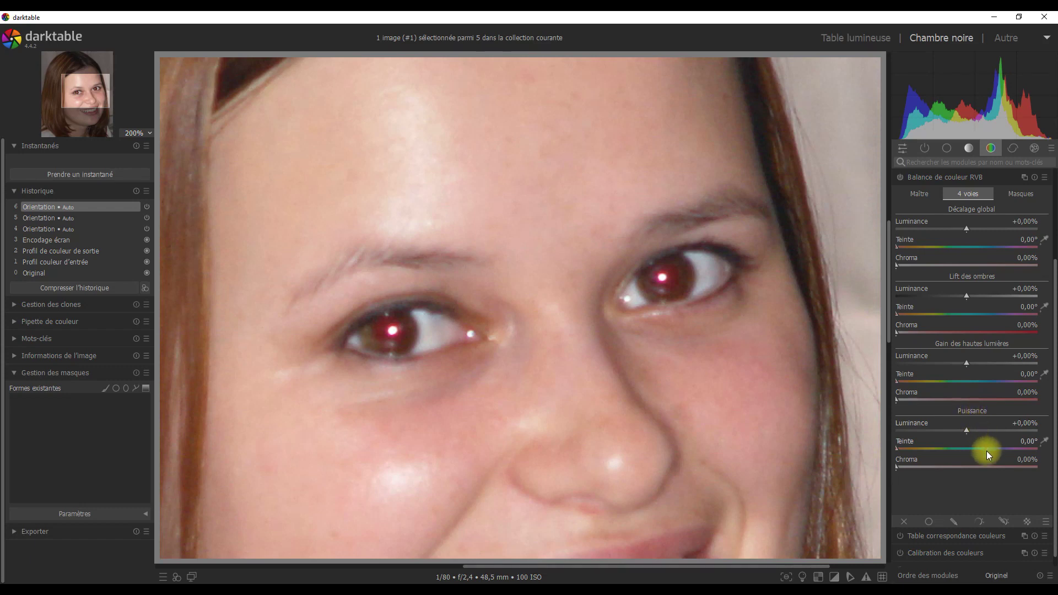
{"action": "left_click", "coordinate": [1003, 520]}
- Base the parametric mask on the R channel with its lower threshold at about 83,9
{"action": "left_click_drag", "start_coordinate": [1054, 357], "coordinate": [1056, 476]}
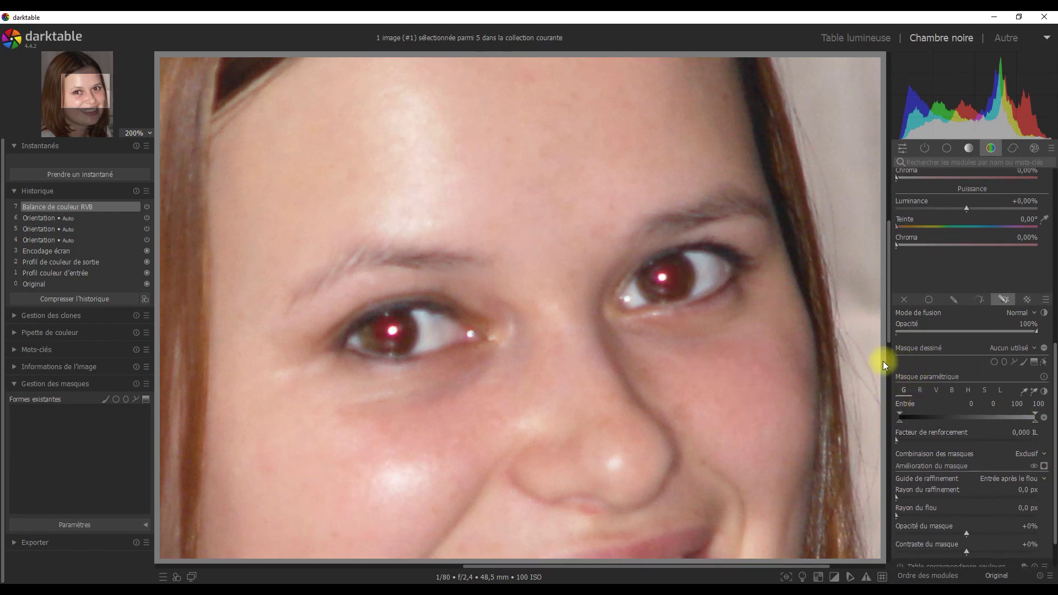
{"action": "left_click", "coordinate": [921, 392]}
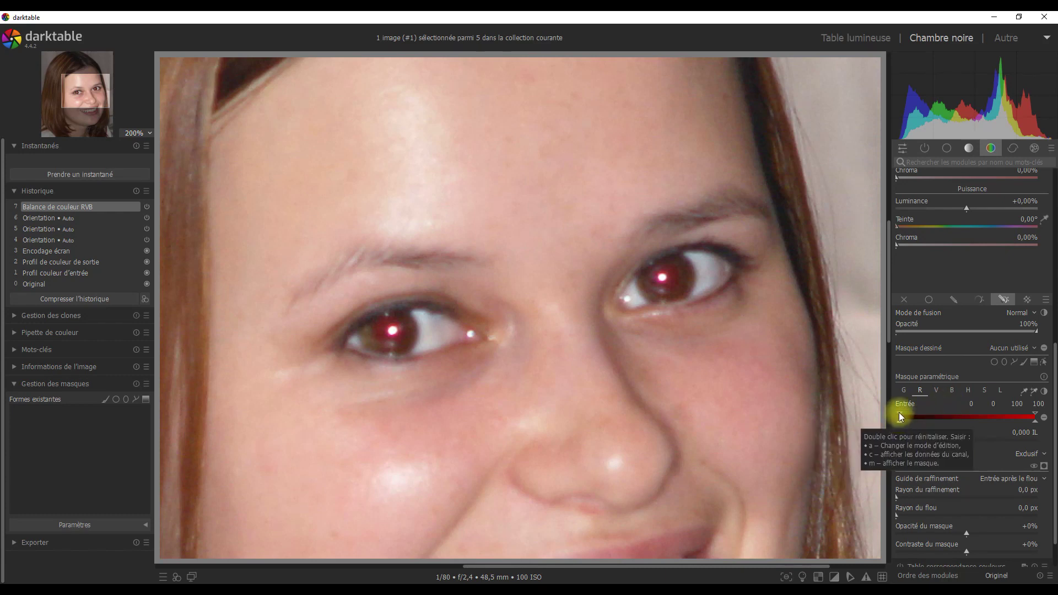
{"action": "left_click_drag", "start_coordinate": [900, 415], "coordinate": [1004, 412]}
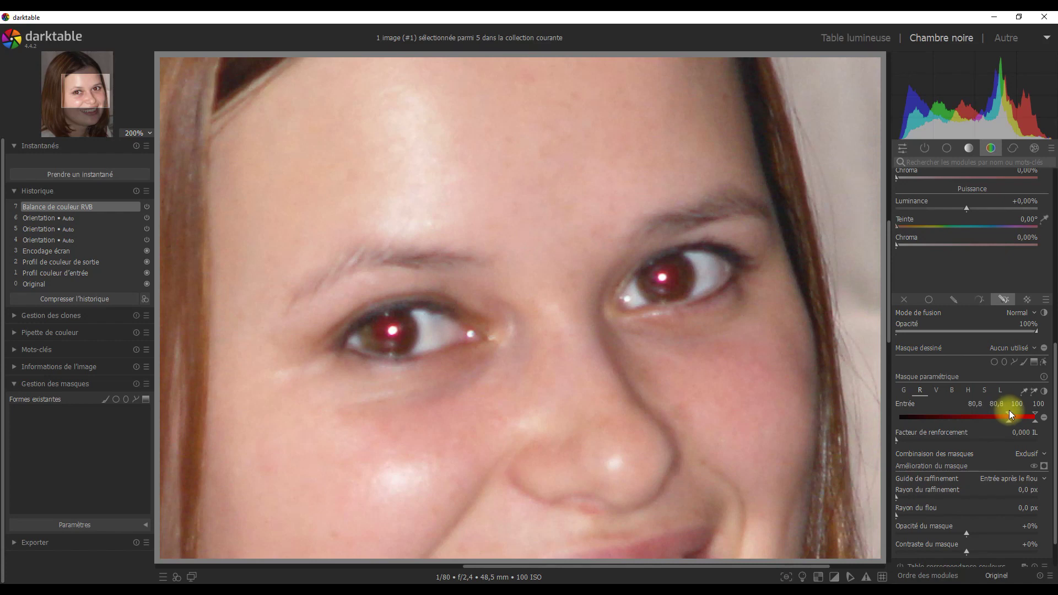
{"action": "left_click_drag", "start_coordinate": [1010, 410], "coordinate": [1015, 422]}
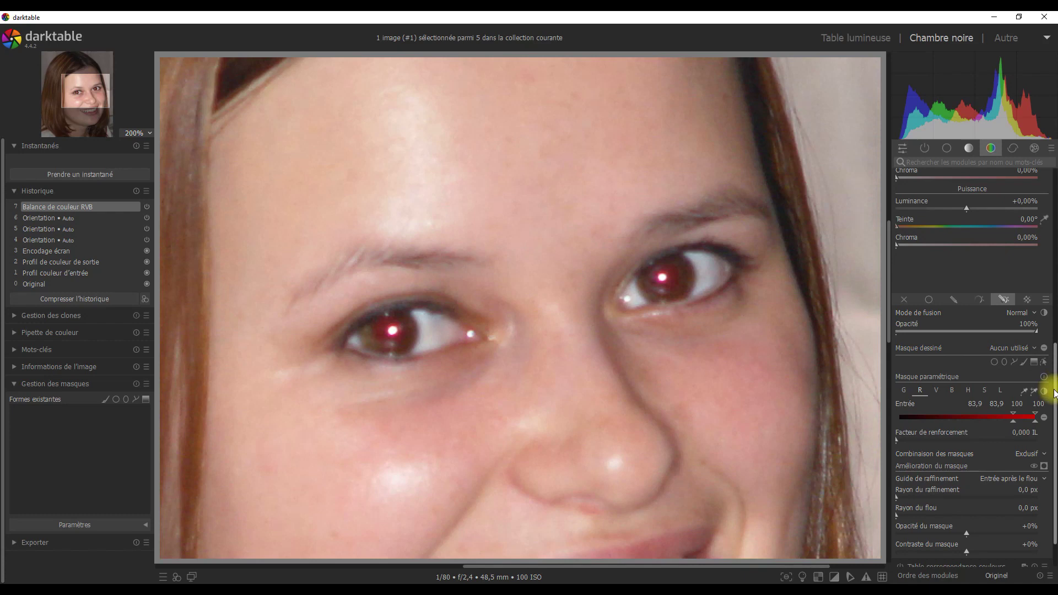
- Lower Décalage global luminance to about -1.20%
{"action": "left_click_drag", "start_coordinate": [1054, 392], "coordinate": [1047, 265]}
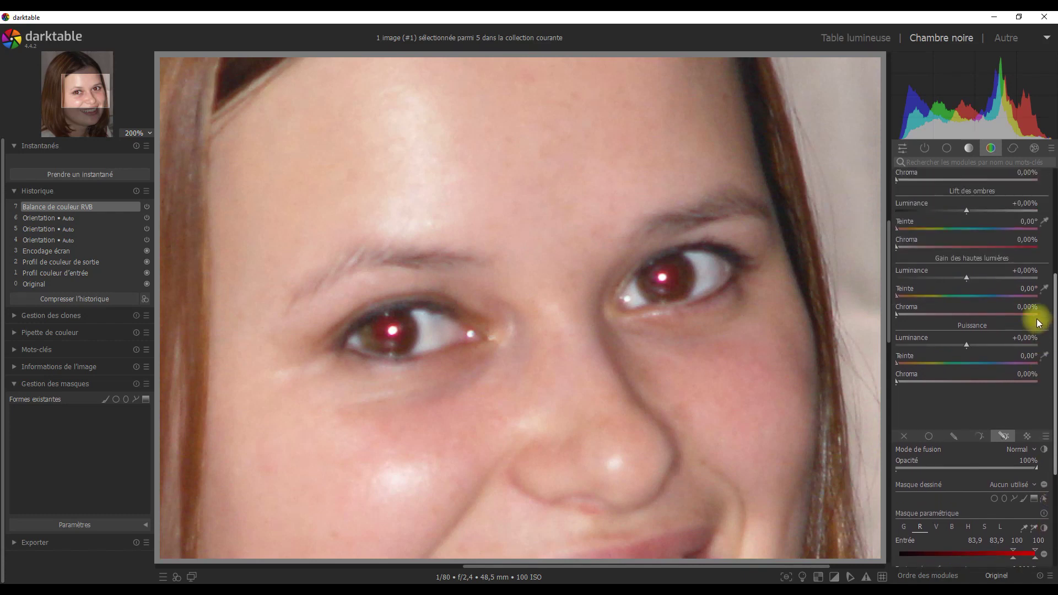
{"action": "left_click_drag", "start_coordinate": [1047, 265], "coordinate": [1047, 277]}
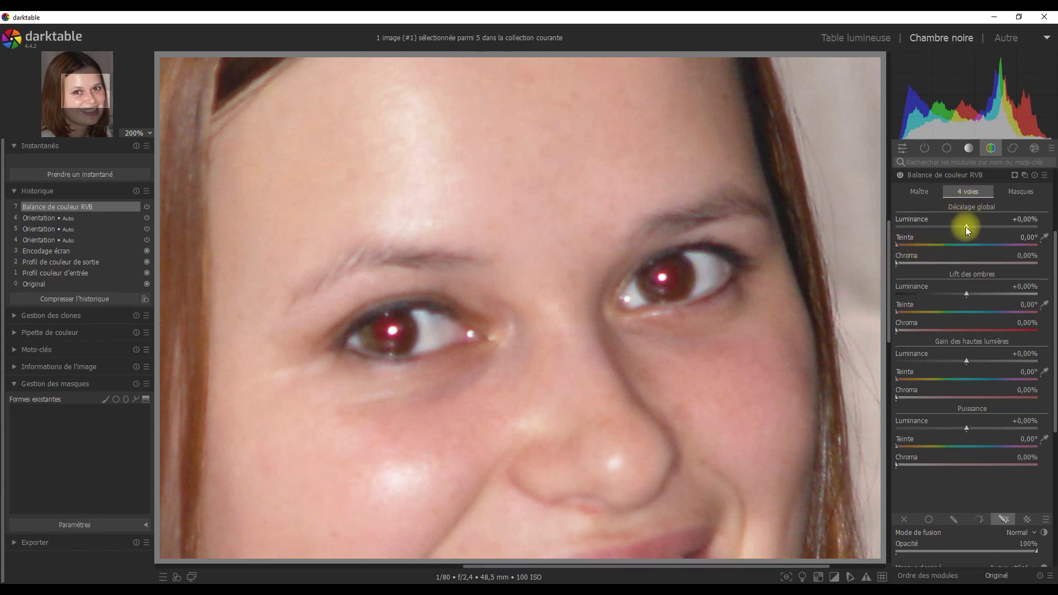
{"action": "left_click_drag", "start_coordinate": [965, 226], "coordinate": [950, 230]}
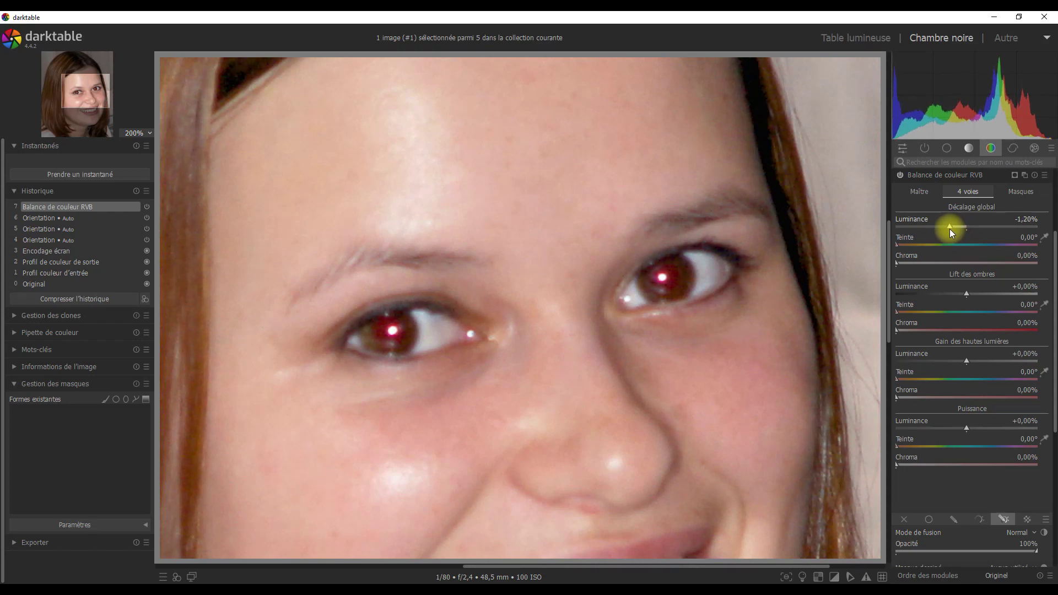
- Set global offset luminance to -1,90% and shadows lift luminance to -79,07%
{"action": "left_click_drag", "start_coordinate": [950, 230], "coordinate": [943, 231]}
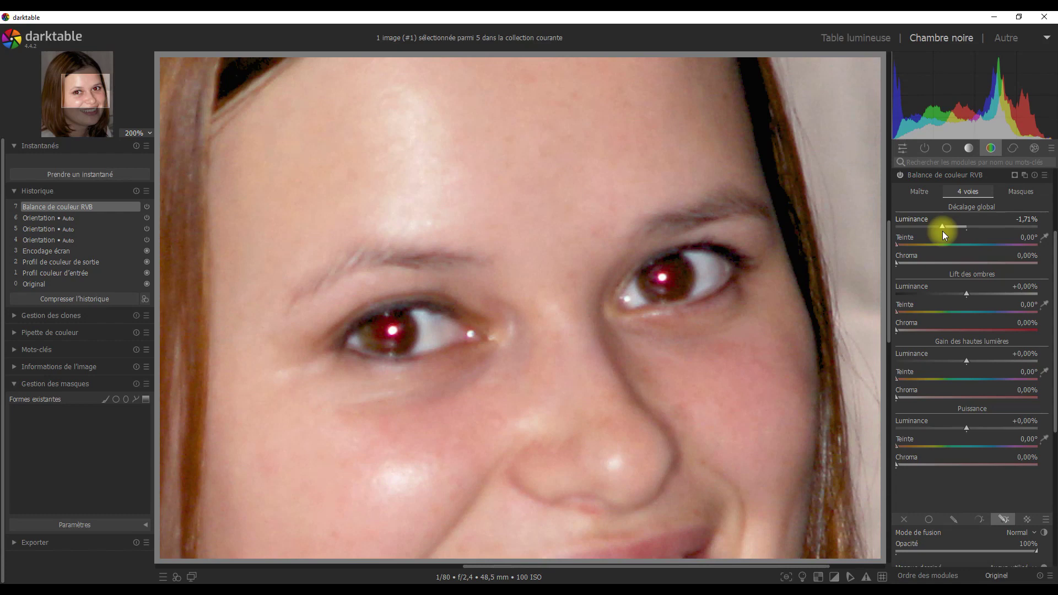
{"action": "left_click_drag", "start_coordinate": [943, 231], "coordinate": [940, 234]}
{"action": "left_click_drag", "start_coordinate": [940, 236], "coordinate": [937, 236]}
{"action": "left_click_drag", "start_coordinate": [966, 293], "coordinate": [917, 293]}
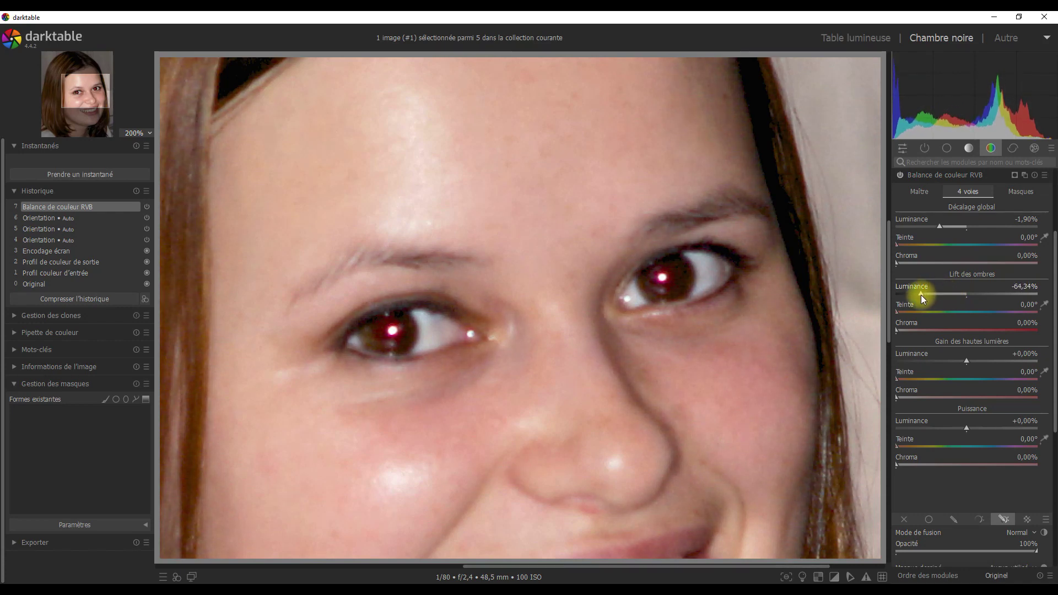
{"action": "left_click_drag", "start_coordinate": [918, 296], "coordinate": [910, 293]}
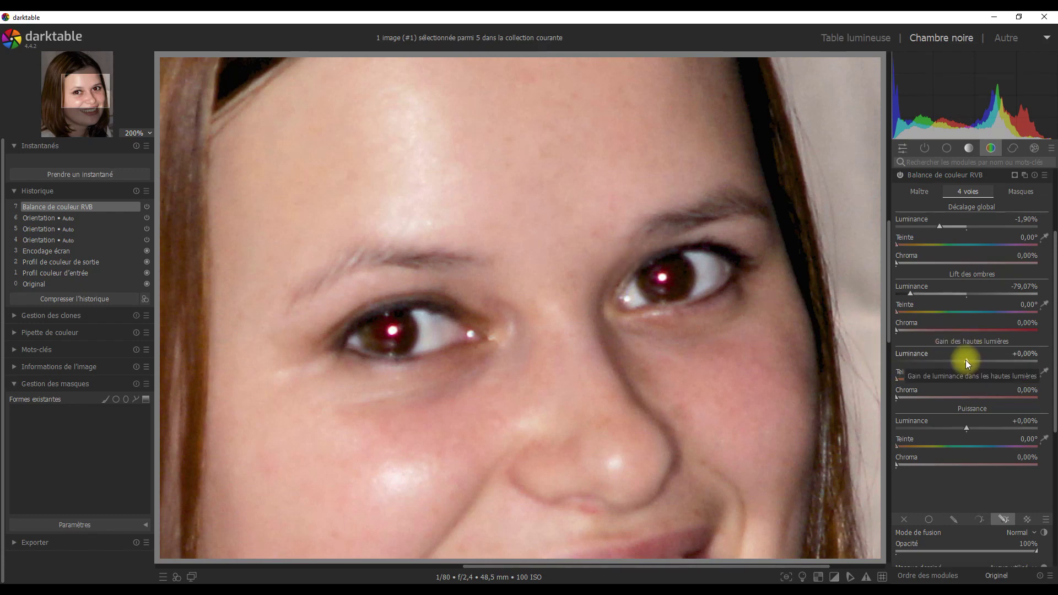
- Lower Gain des hautes lumières luminance to -34,11%
{"action": "left_click_drag", "start_coordinate": [966, 360], "coordinate": [928, 362]}
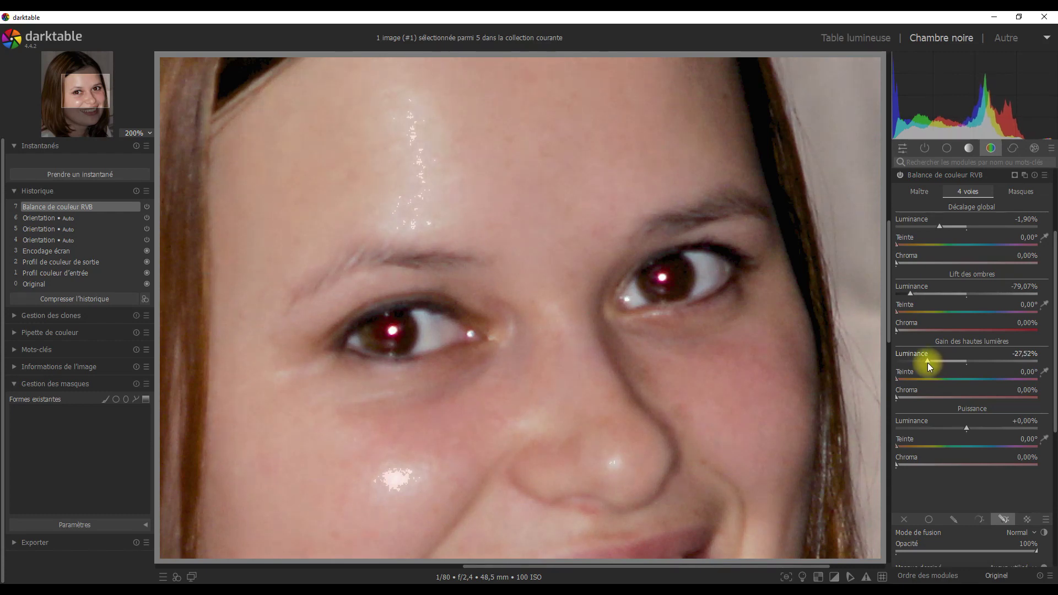
{"action": "left_click_drag", "start_coordinate": [928, 362], "coordinate": [922, 362]}
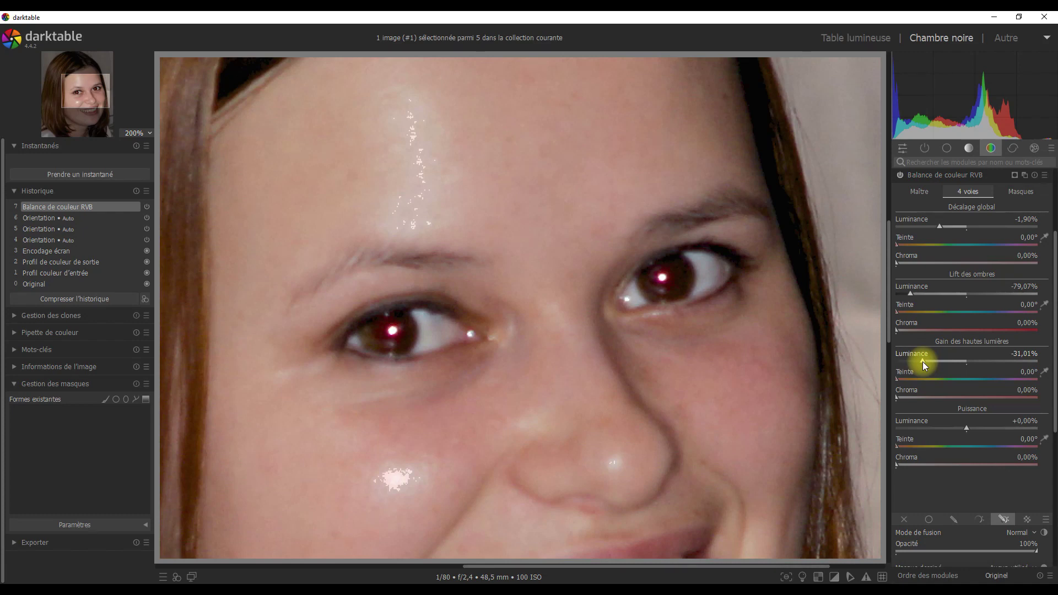
{"action": "left_click_drag", "start_coordinate": [922, 362], "coordinate": [918, 363]}
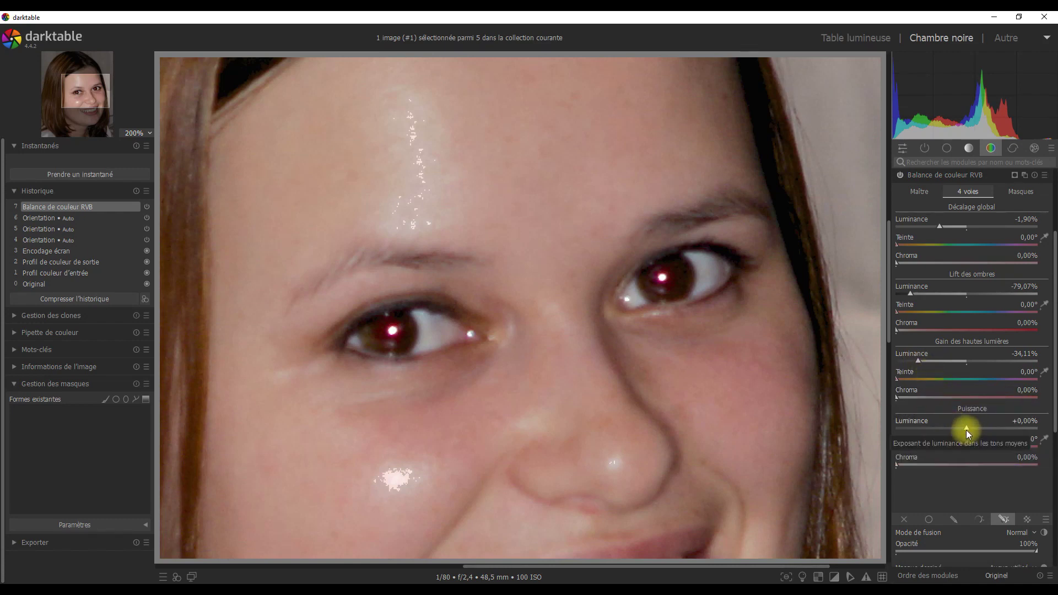
- Set Puissance luminance to -21,51%
{"action": "left_click_drag", "start_coordinate": [968, 429], "coordinate": [890, 427]}
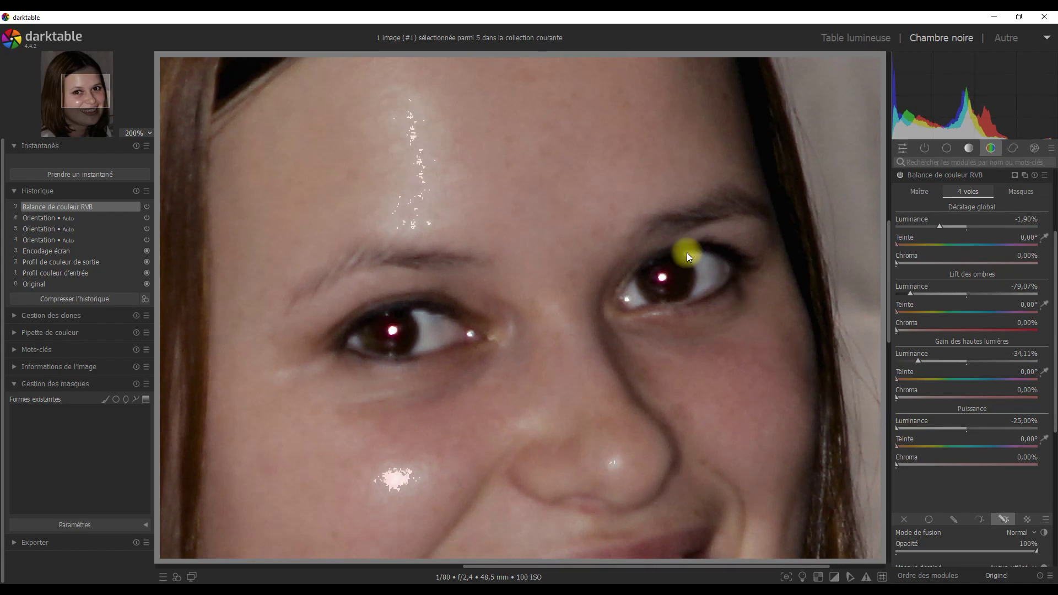
{"action": "left_click_drag", "start_coordinate": [898, 429], "coordinate": [913, 430]}
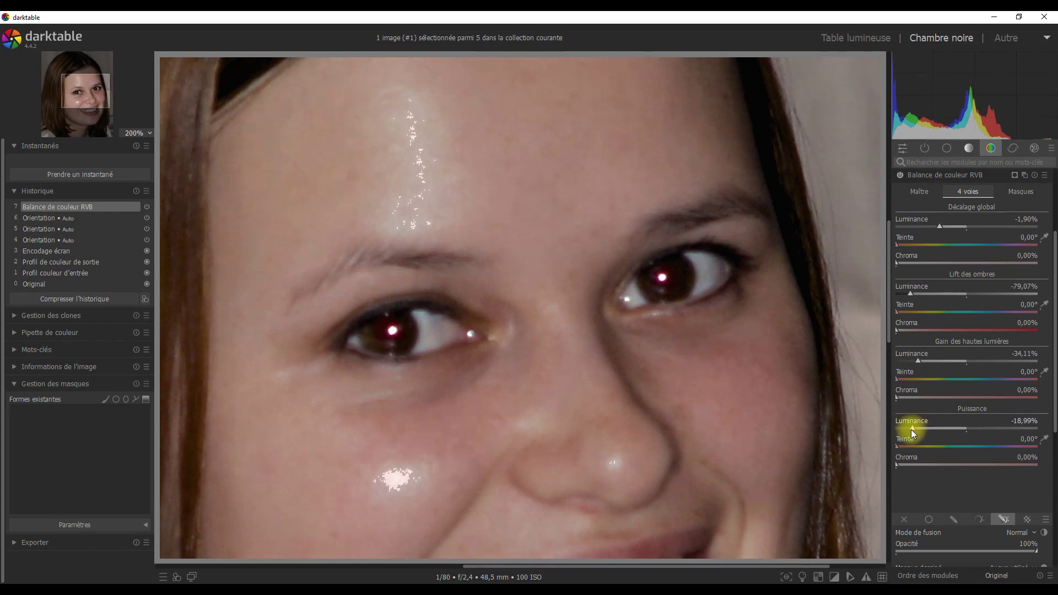
{"action": "left_click", "coordinate": [911, 429]}
{"action": "left_click_drag", "start_coordinate": [912, 428], "coordinate": [905, 428]}
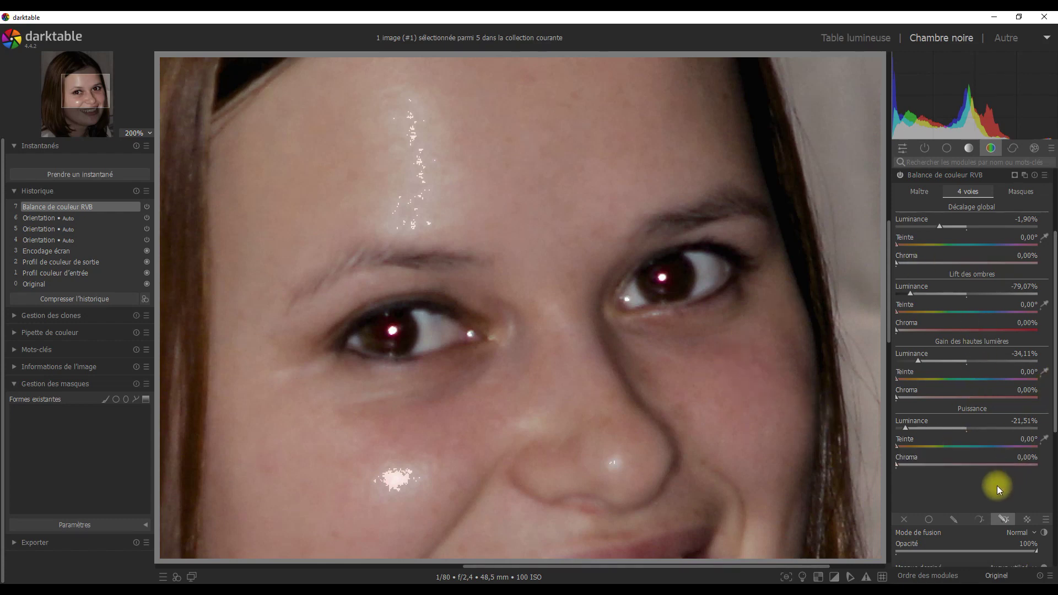
{"action": "left_click_drag", "start_coordinate": [1054, 419], "coordinate": [1054, 463]}
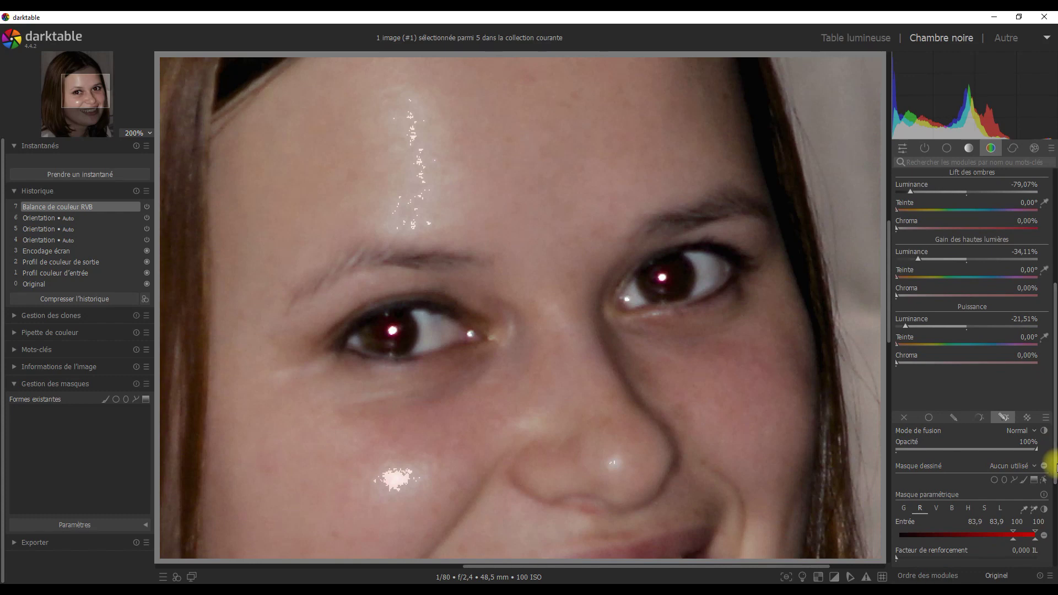
{"action": "left_click", "coordinate": [677, 291]}
{"action": "mouse_move", "coordinate": [1046, 355]}
{"action": "left_mouse_down"}
{"action": "mouse_move", "coordinate": [1047, 252]}
{"action": "mouse_move", "coordinate": [1043, 284]}
{"action": "left_mouse_up"}
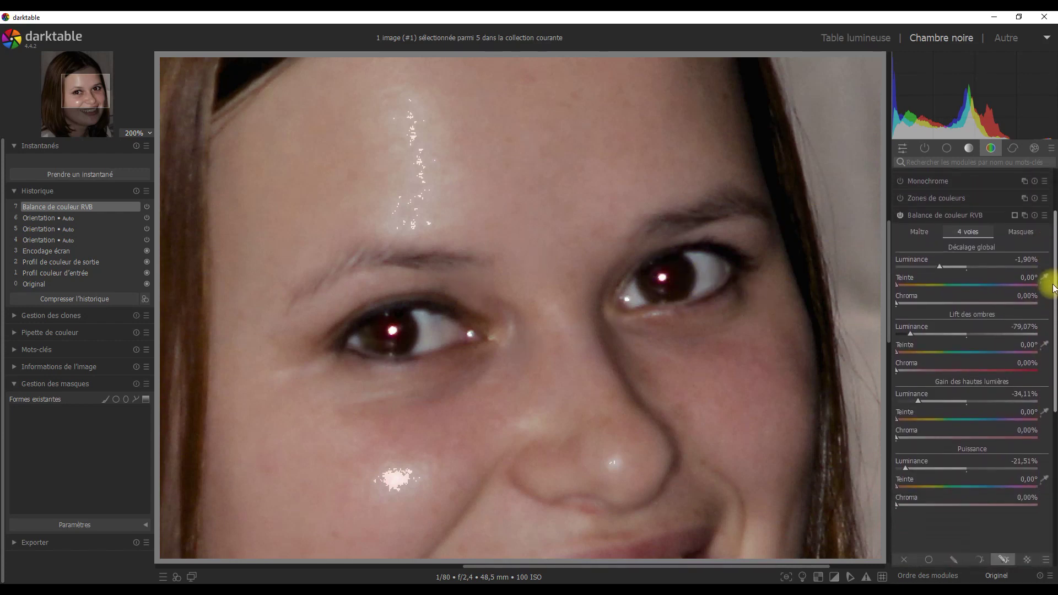
{"action": "right_click", "coordinate": [901, 212]}
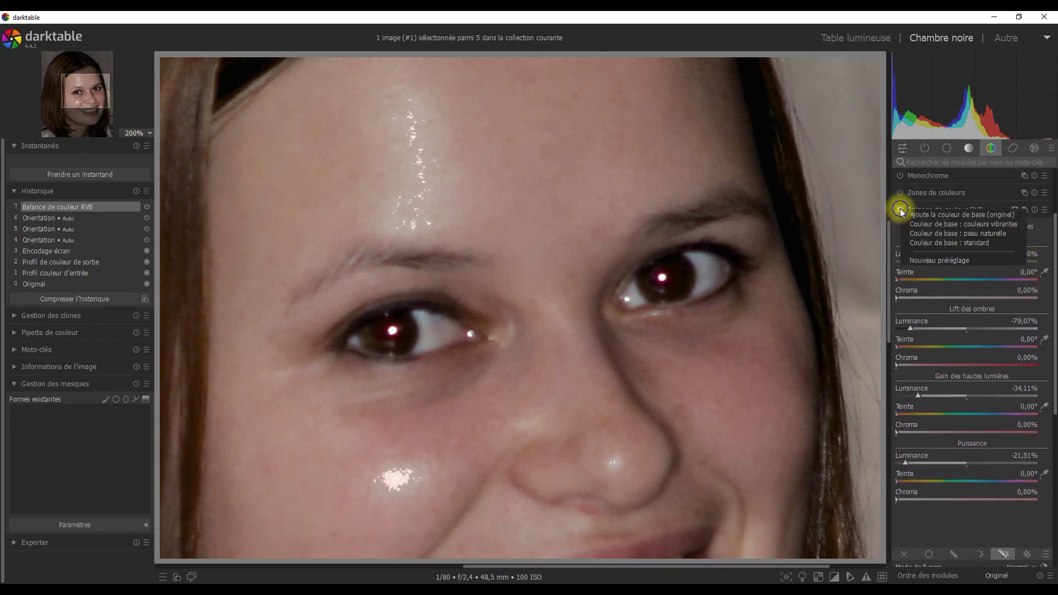
- Save the current Balance de couleur RVB settings as a new preset named 'Yeux Rouges'
{"action": "left_click", "coordinate": [937, 260]}
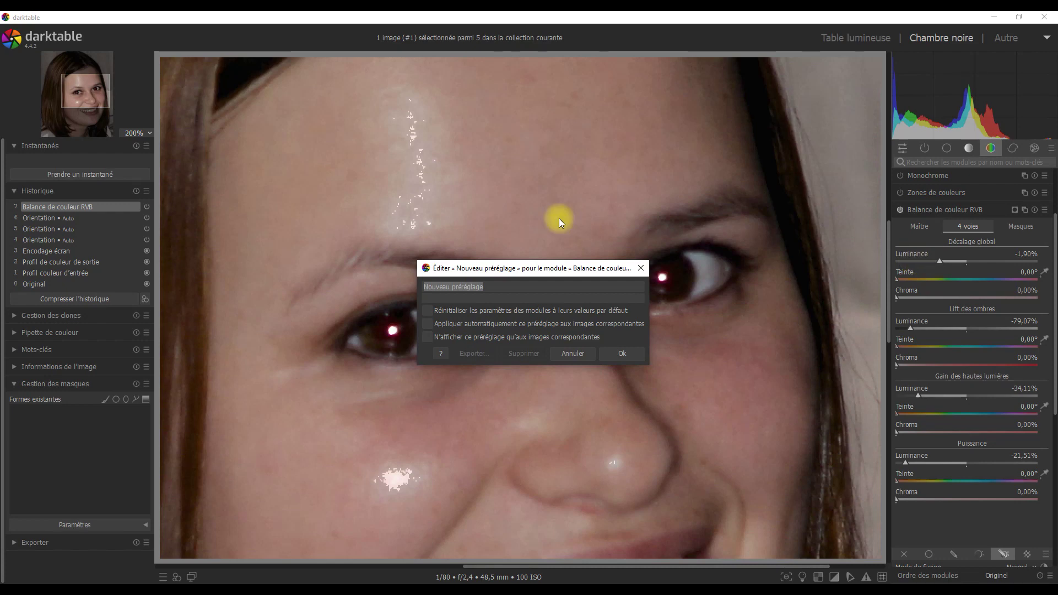
{"action": "type", "text": "Yeux Rouges"}
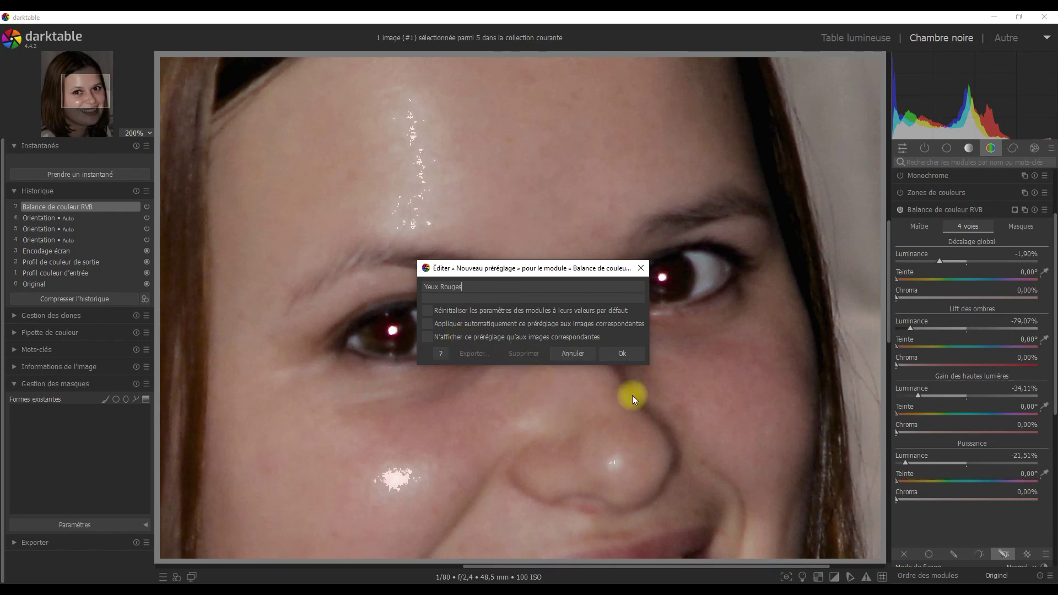
{"action": "left_click", "coordinate": [620, 354]}
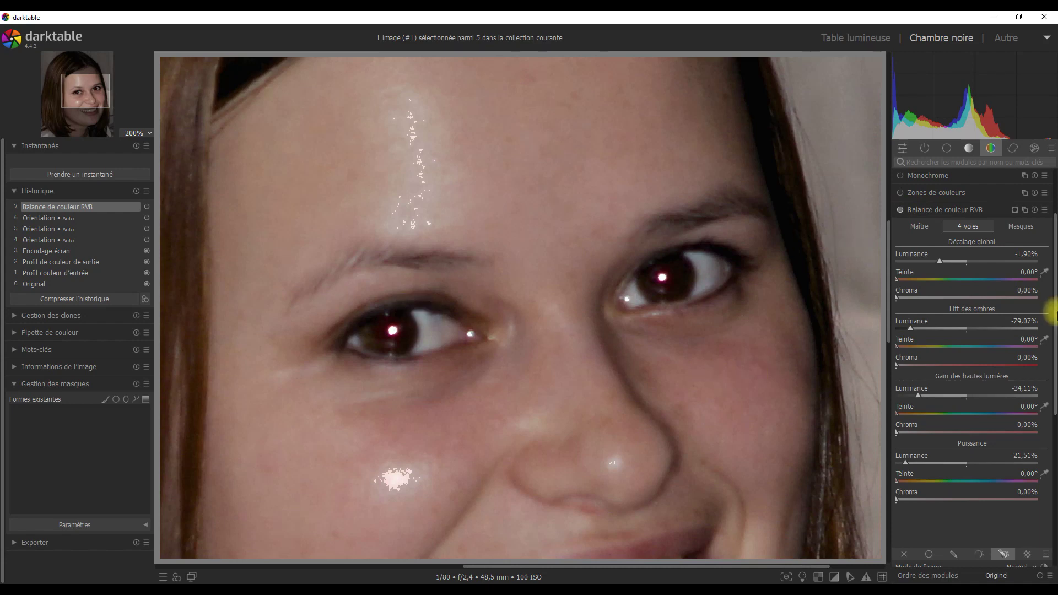
- Draw a sized circle mask over the right pupil
{"action": "left_click_drag", "start_coordinate": [1053, 313], "coordinate": [1053, 447]}
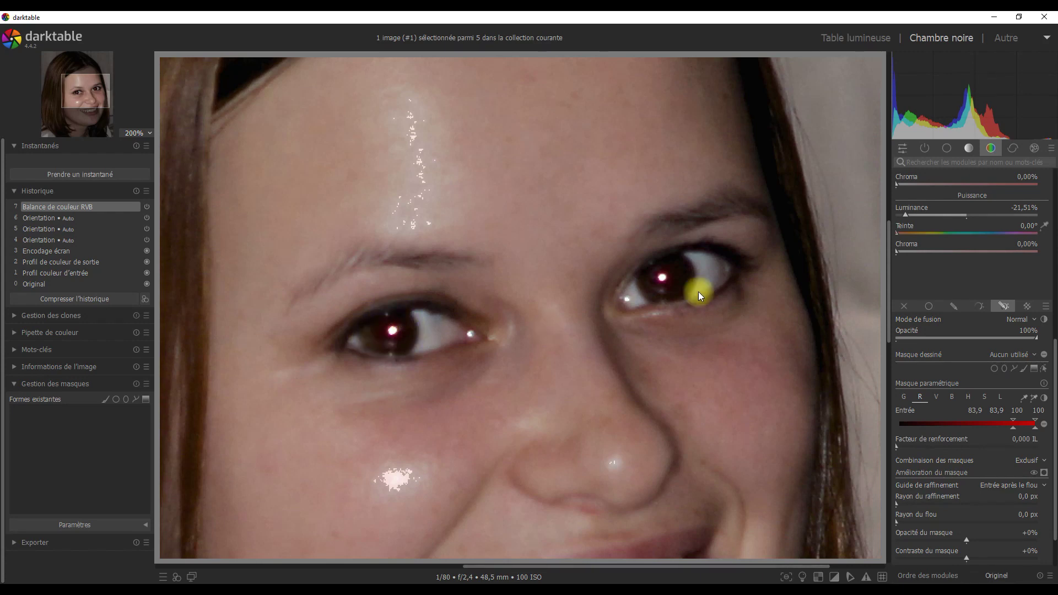
{"action": "left_click", "coordinate": [995, 369]}
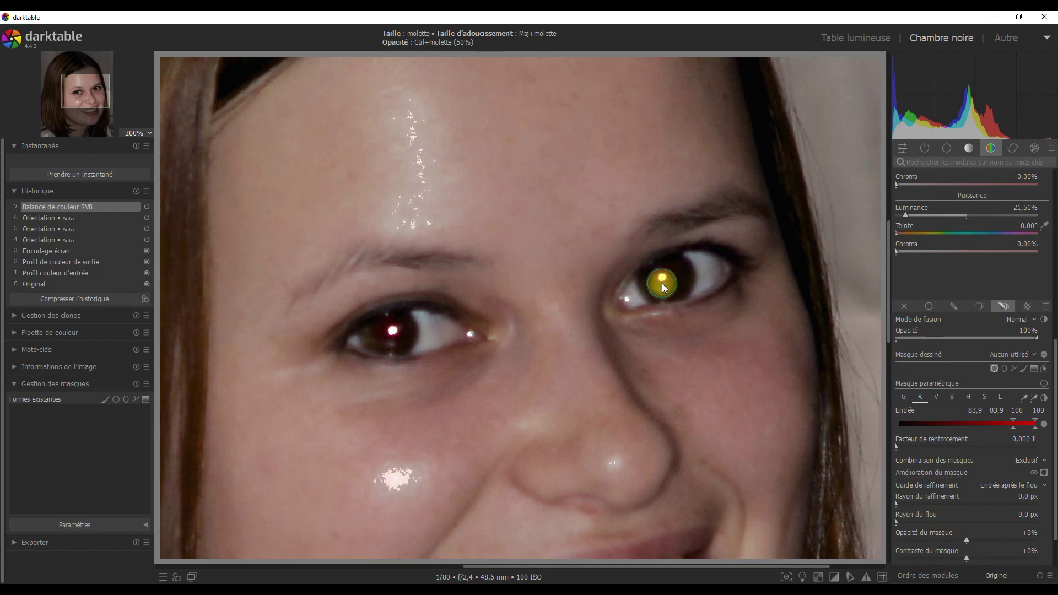
{"action": "scroll", "coordinate": [662, 287], "scroll_direction": "down", "scroll_amount": 1}
{"action": "scroll", "coordinate": [672, 283], "scroll_direction": "up", "scroll_amount": 2}
{"action": "scroll", "coordinate": [667, 282], "scroll_direction": "up", "scroll_amount": 2}
{"action": "scroll", "coordinate": [674, 280], "scroll_direction": "up", "scroll_amount": 1}
{"action": "scroll", "coordinate": [668, 280], "scroll_direction": "up", "scroll_amount": 1}
{"action": "scroll", "coordinate": [669, 279], "scroll_direction": "down", "scroll_amount": 1}
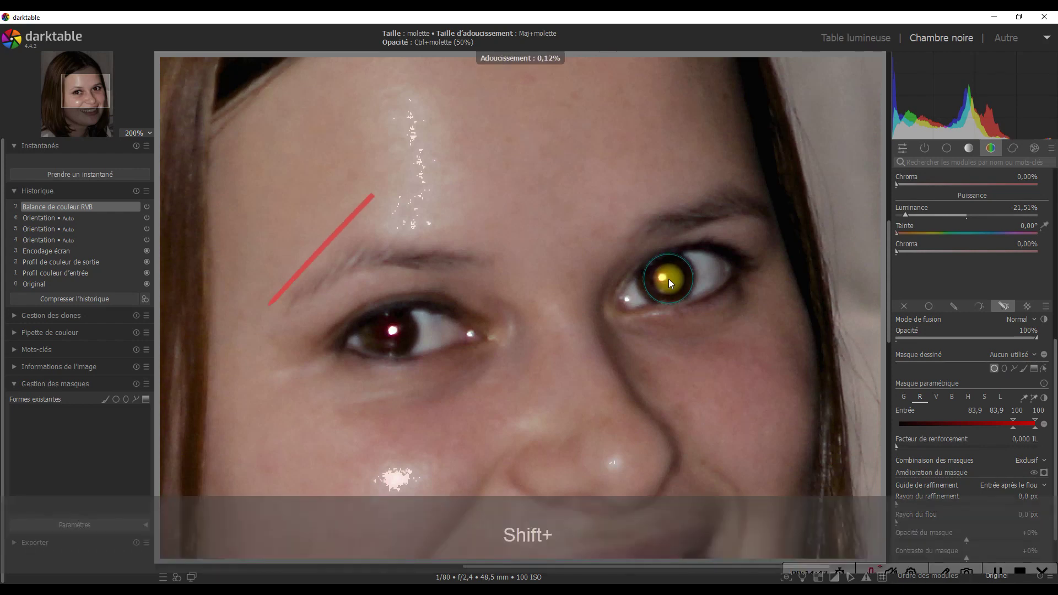
{"action": "scroll", "coordinate": [669, 279], "scroll_direction": "up", "scroll_amount": 2}
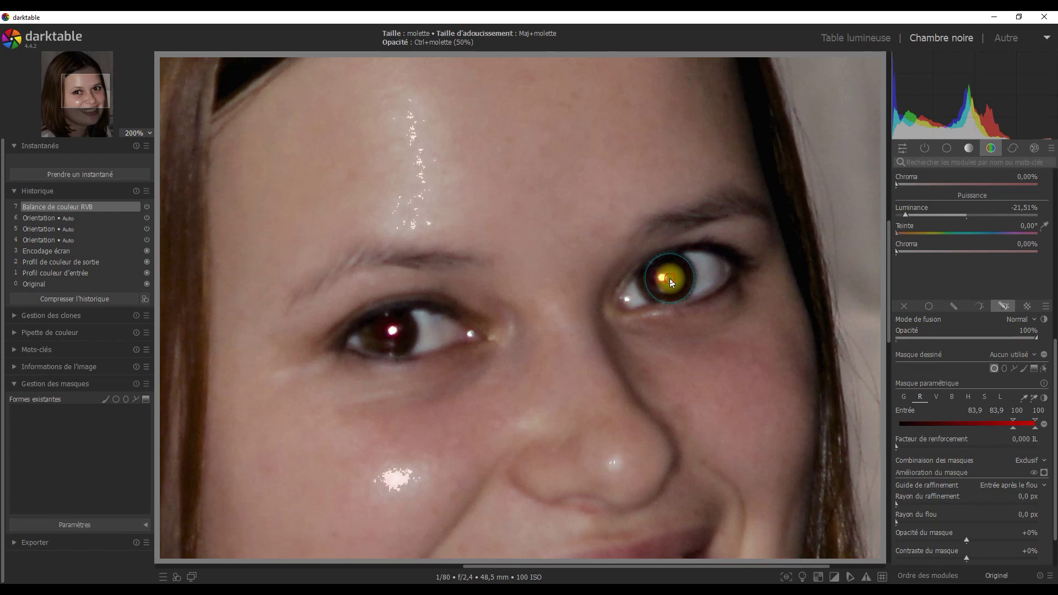
{"action": "left_click", "coordinate": [669, 279]}
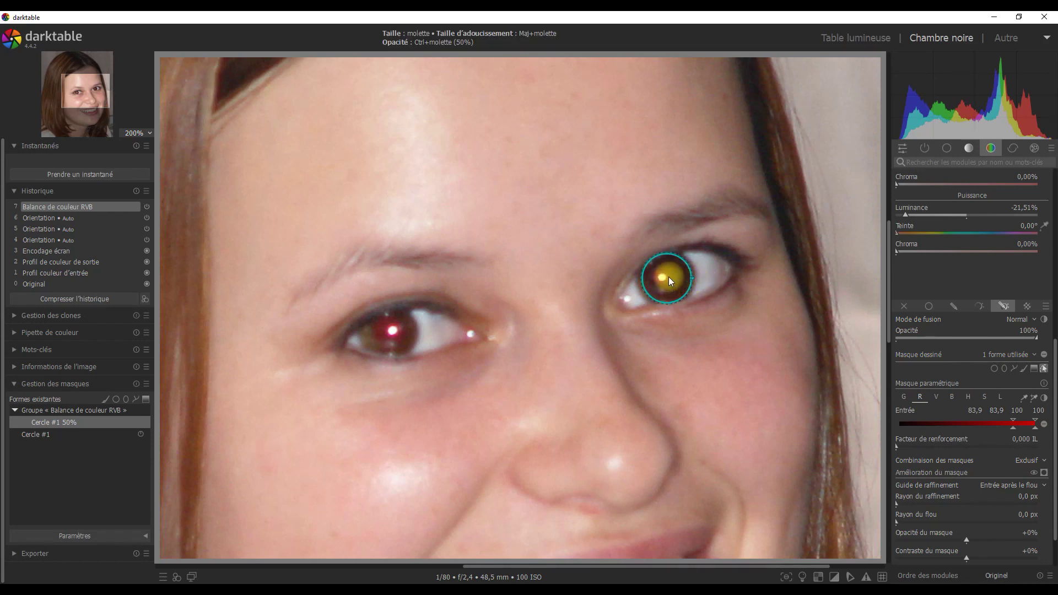
- Add a second circle mask over the left pupil and hide the shape outlines
{"action": "scroll", "coordinate": [669, 276], "scroll_direction": "up", "scroll_amount": 1}
{"action": "left_click", "coordinate": [995, 368]}
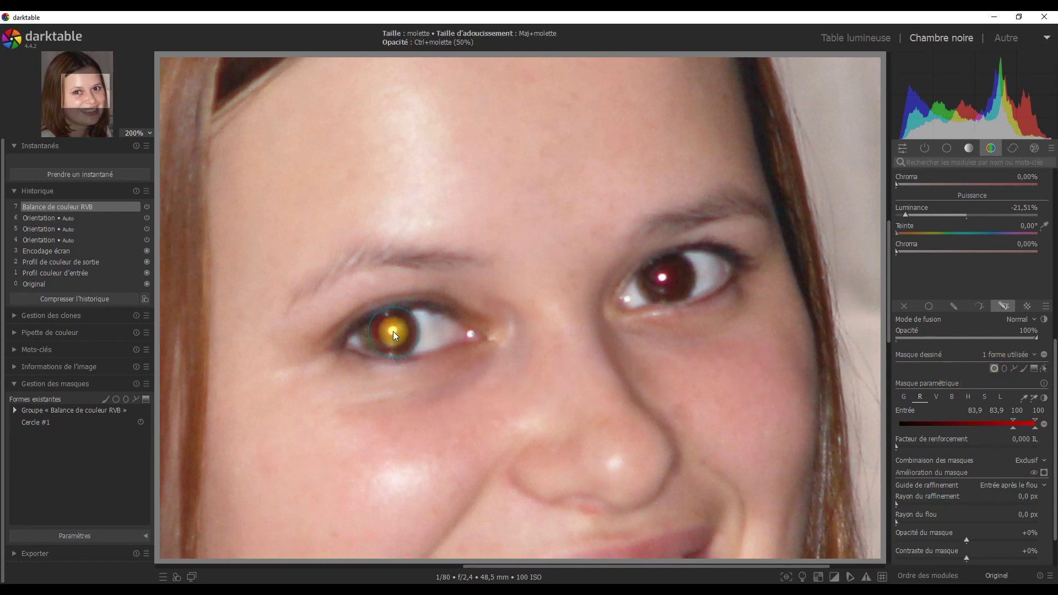
{"action": "scroll", "coordinate": [393, 332], "scroll_direction": "down", "scroll_amount": 5}
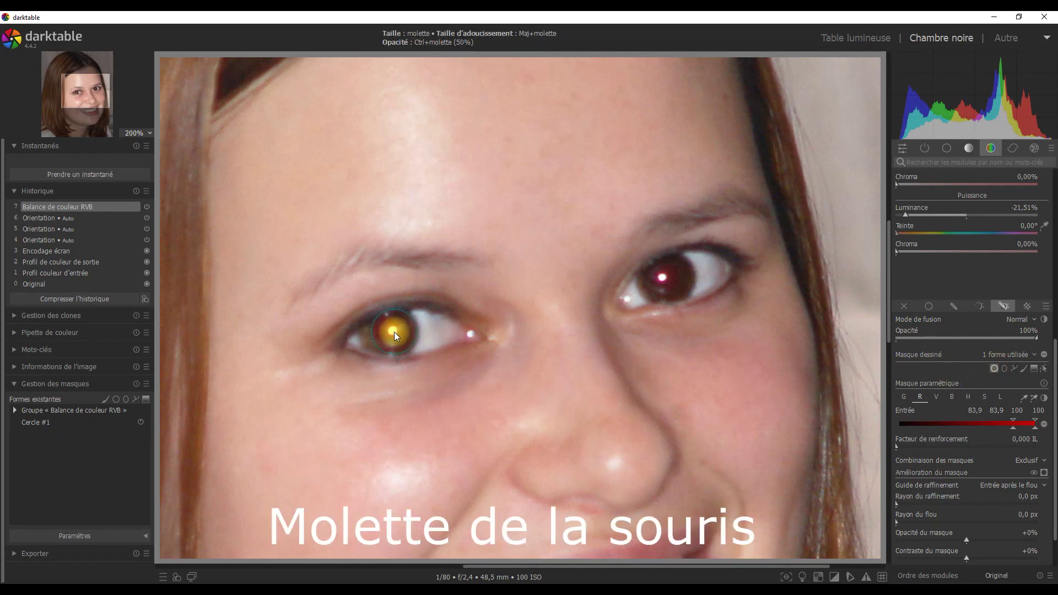
{"action": "left_click", "coordinate": [395, 332]}
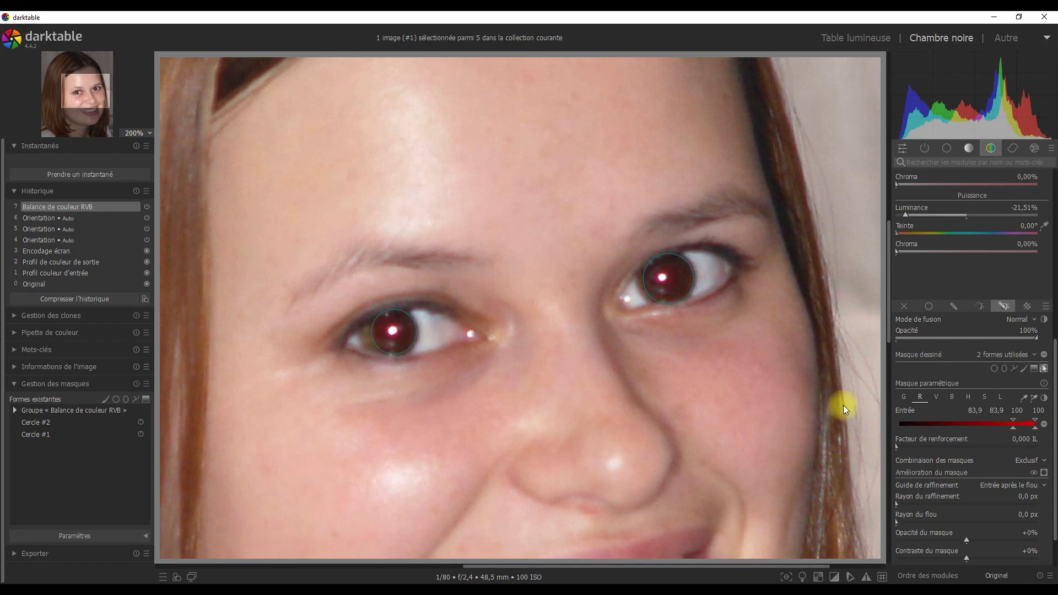
{"action": "left_click", "coordinate": [1044, 368]}
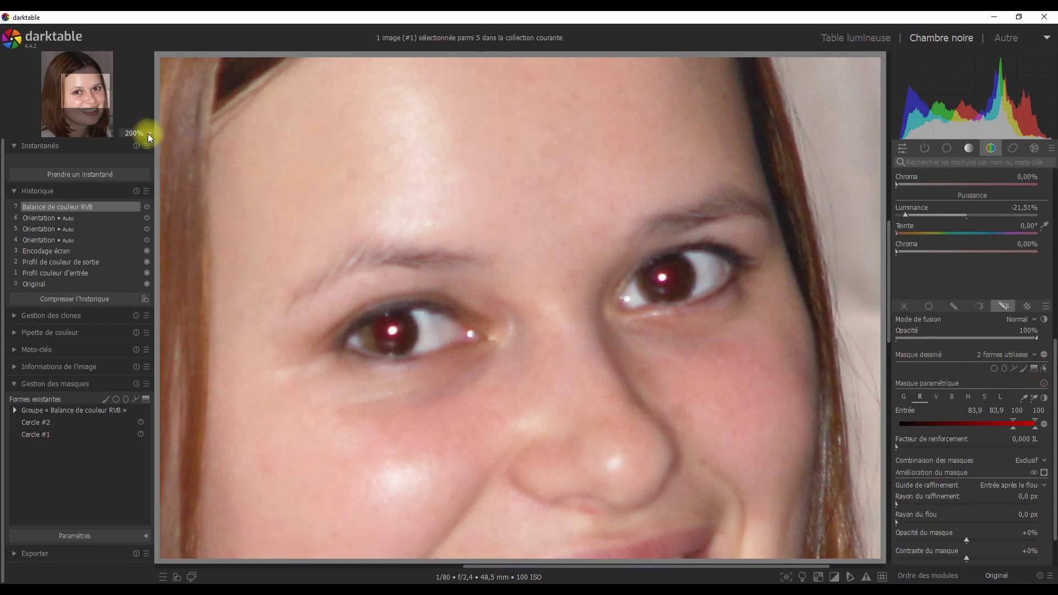
- Fit the portrait, compare colour balance off and on, then select the man's portrait in lighttable
{"action": "left_click", "coordinate": [149, 137]}
{"action": "left_click", "coordinate": [137, 148]}
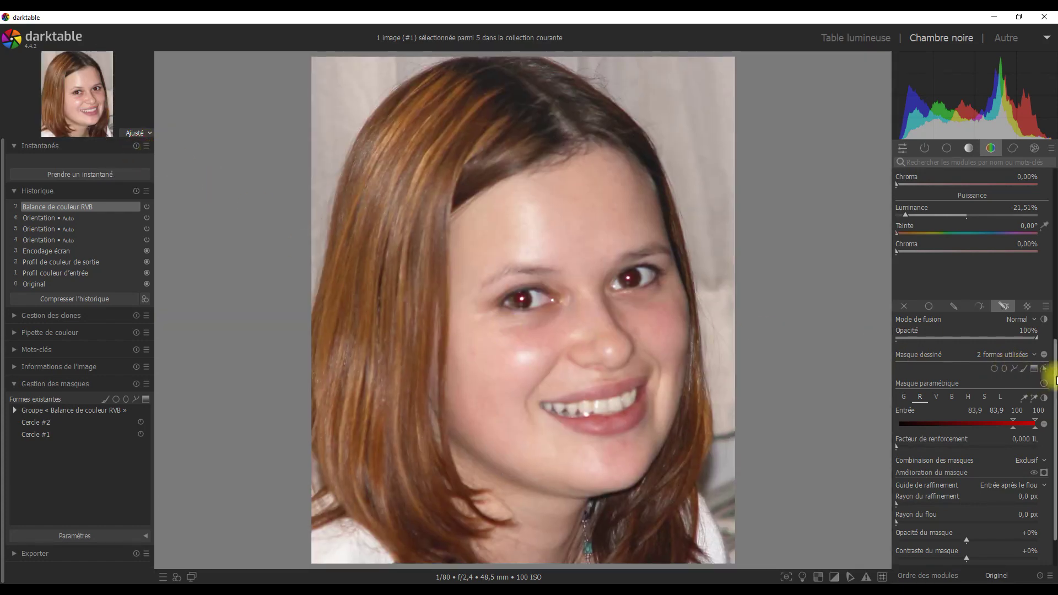
{"action": "left_click_drag", "start_coordinate": [1055, 366], "coordinate": [1055, 232]}
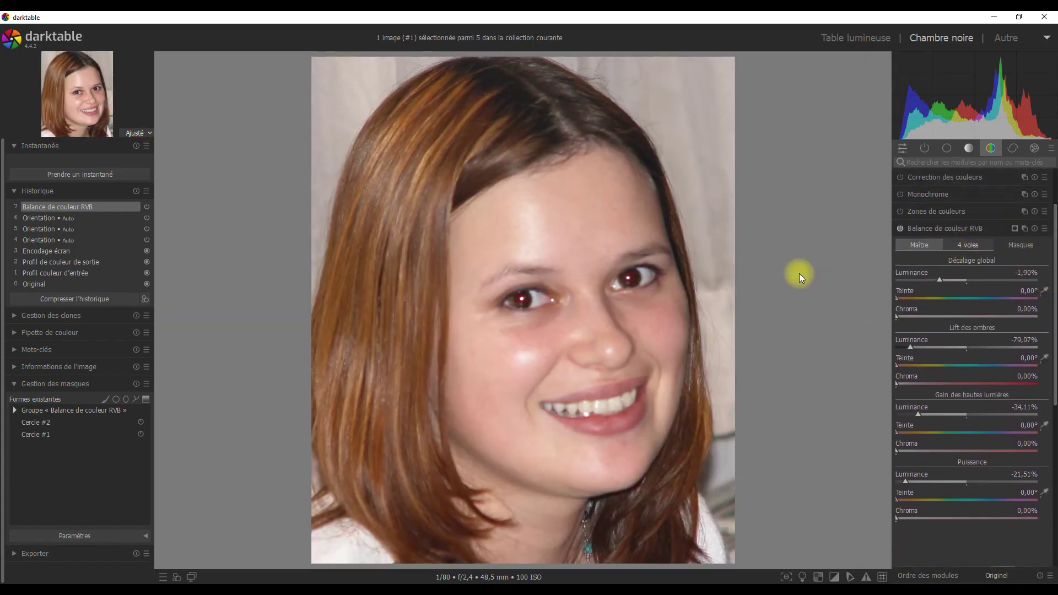
{"action": "left_click", "coordinate": [900, 228]}
{"action": "left_click", "coordinate": [901, 228]}
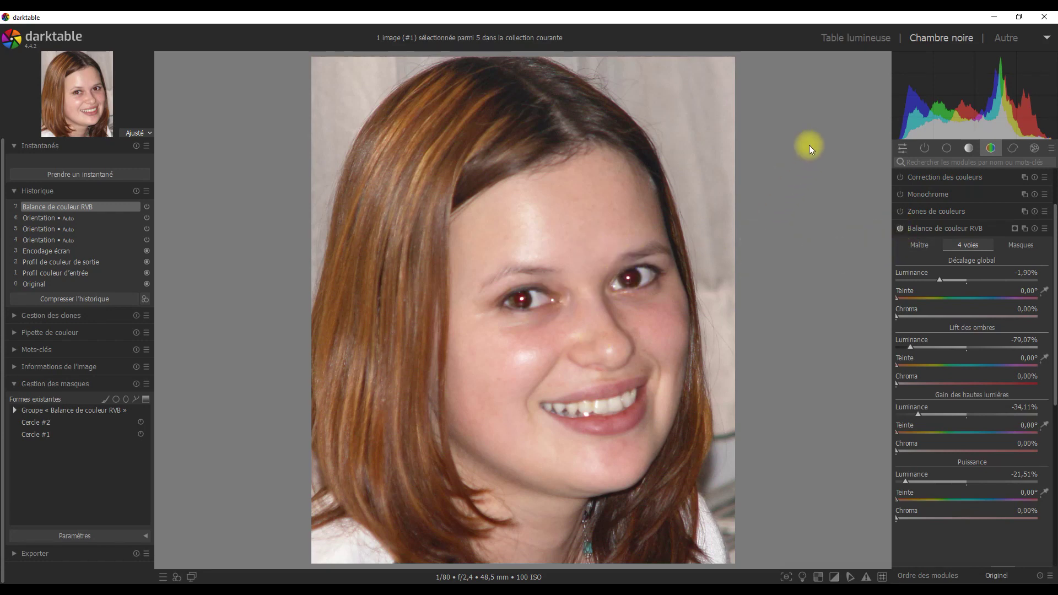
{"action": "left_click", "coordinate": [861, 39]}
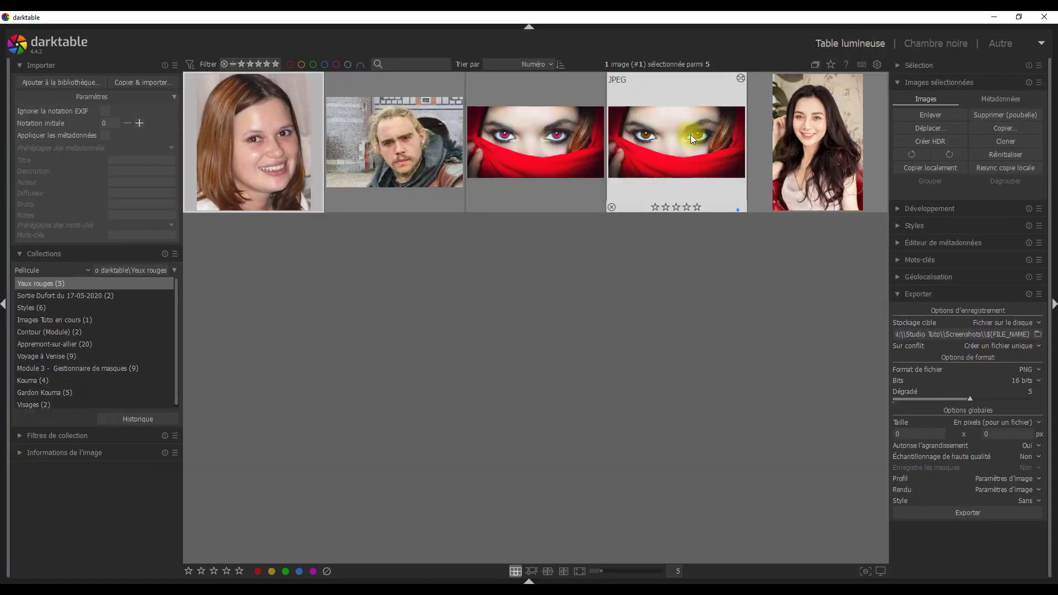
{"action": "mouse_move", "coordinate": [396, 142]}
{"action": "left_click", "coordinate": [401, 134]}
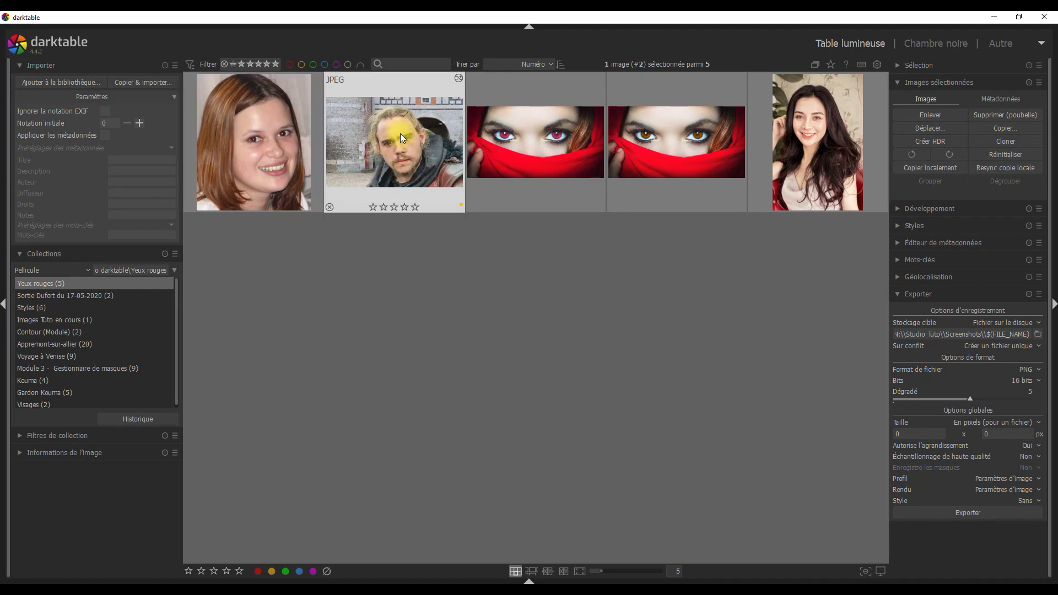
- Open the man's portrait in the darkroom and zoom to about 63% on his eyes
{"action": "double_click", "coordinate": [400, 137]}
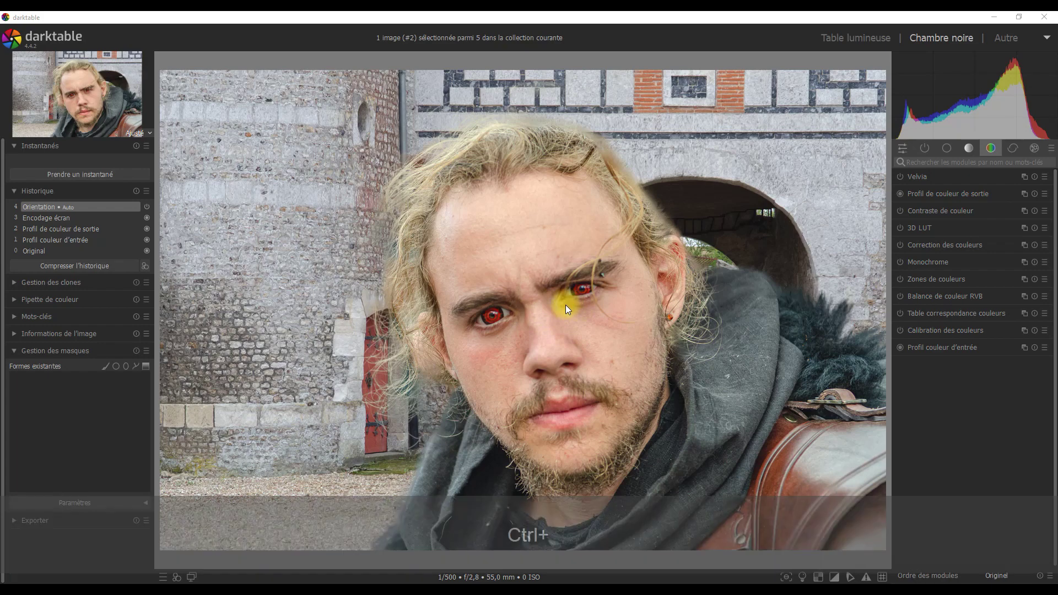
{"action": "scroll", "coordinate": [566, 306], "scroll_direction": "up", "scroll_amount": 1}
{"action": "scroll", "coordinate": [565, 302], "scroll_direction": "up", "scroll_amount": 2}
{"action": "scroll", "coordinate": [564, 300], "scroll_direction": "up", "scroll_amount": 1}
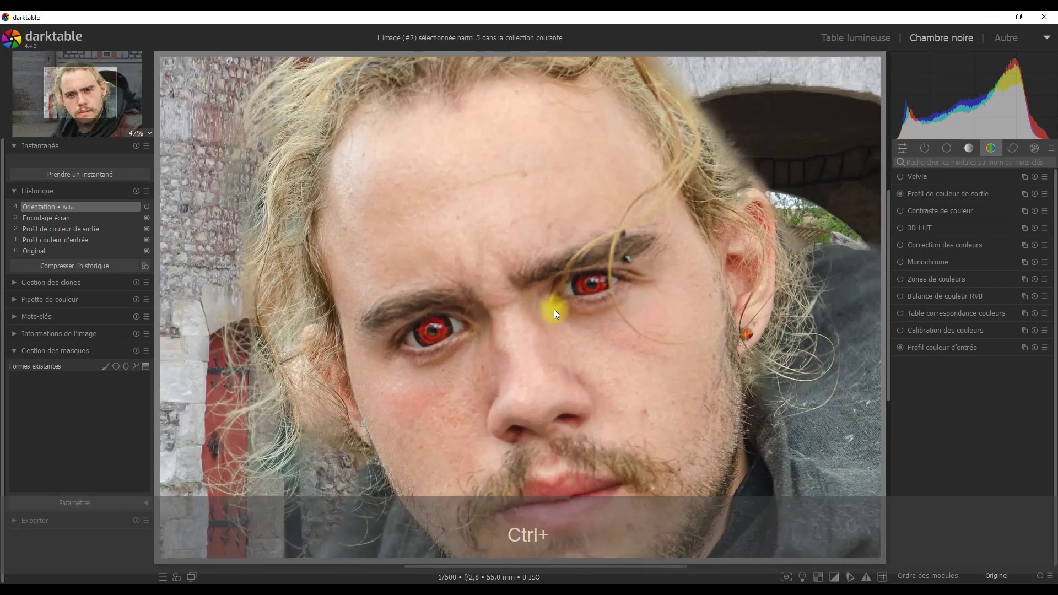
{"action": "scroll", "coordinate": [554, 309], "scroll_direction": "up", "scroll_amount": 2}
{"action": "mouse_move", "coordinate": [405, 326]}
{"action": "left_mouse_down"}
{"action": "mouse_move", "coordinate": [402, 342]}
{"action": "mouse_move", "coordinate": [394, 338]}
{"action": "left_mouse_up"}
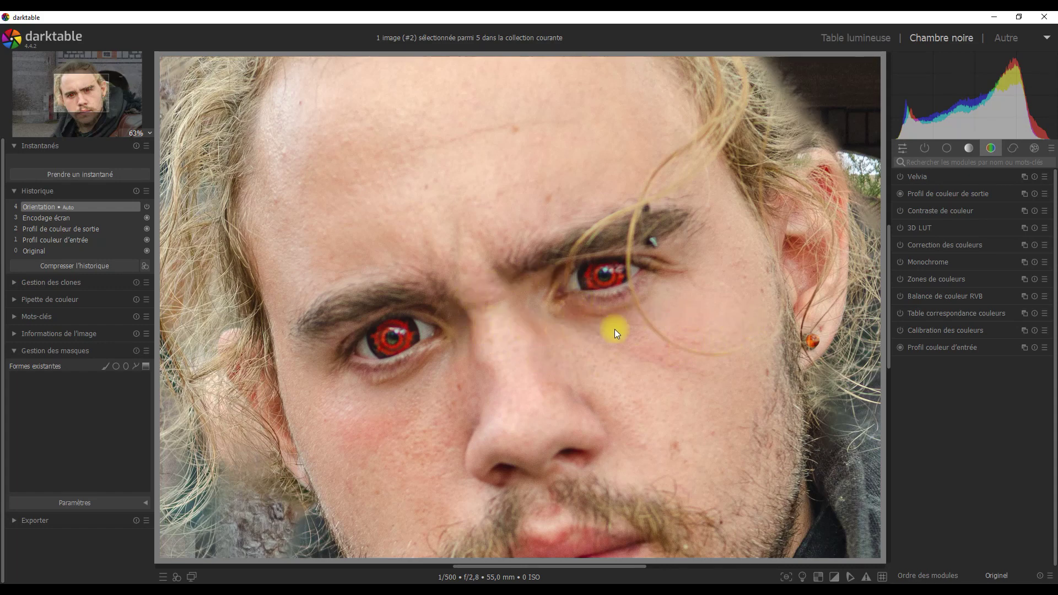
- Expand Balance de couleur RVB and apply its saved Yeux Rouges preset
{"action": "left_click", "coordinate": [1004, 296]}
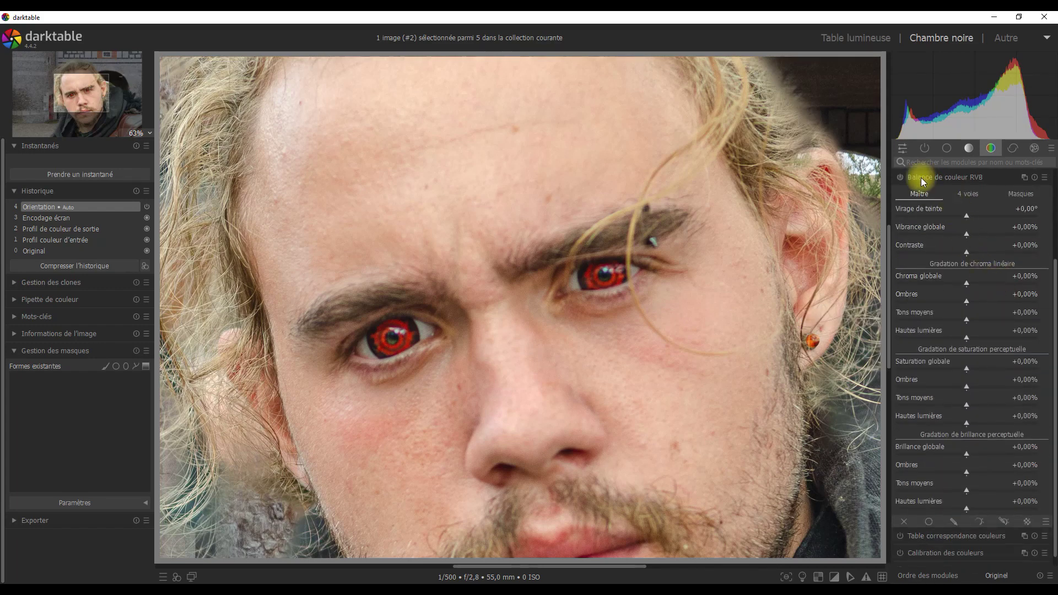
{"action": "right_click", "coordinate": [899, 177]}
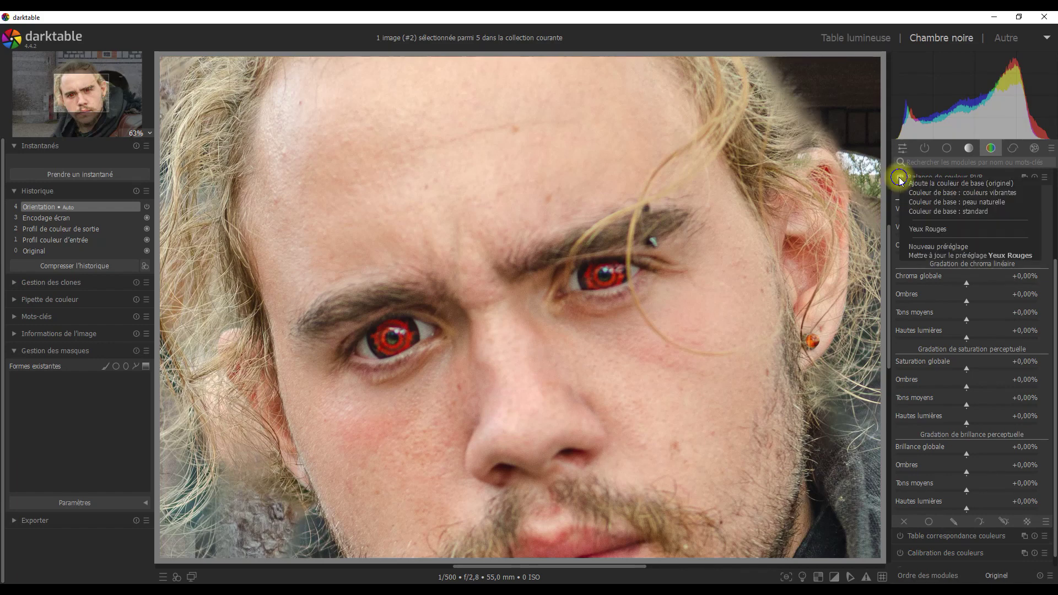
{"action": "left_click", "coordinate": [920, 228]}
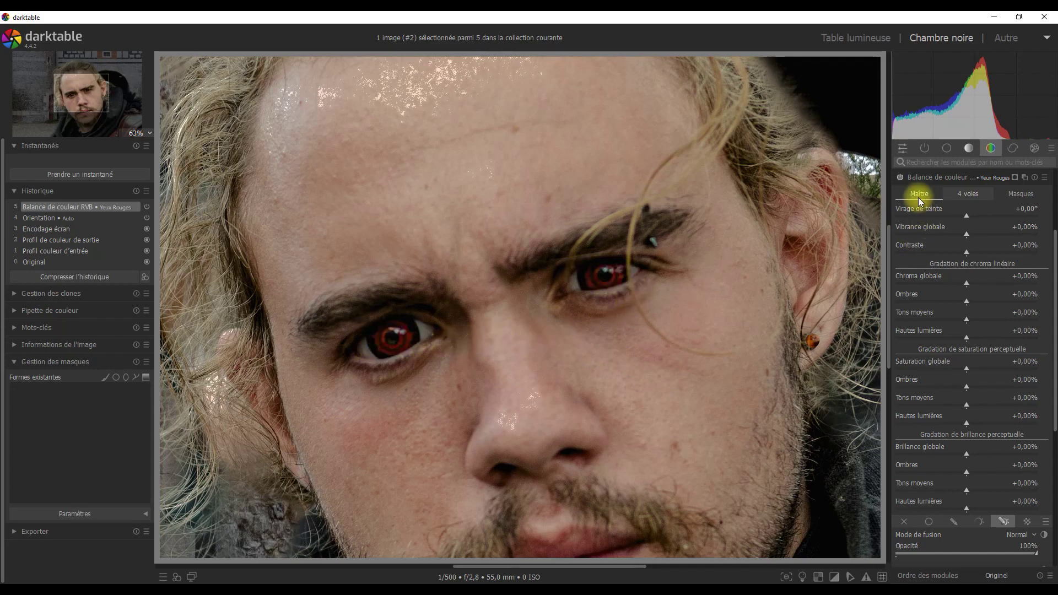
- Check the 4 voies settings and the parametric mask's red-channel (R) range
{"action": "left_click", "coordinate": [968, 192]}
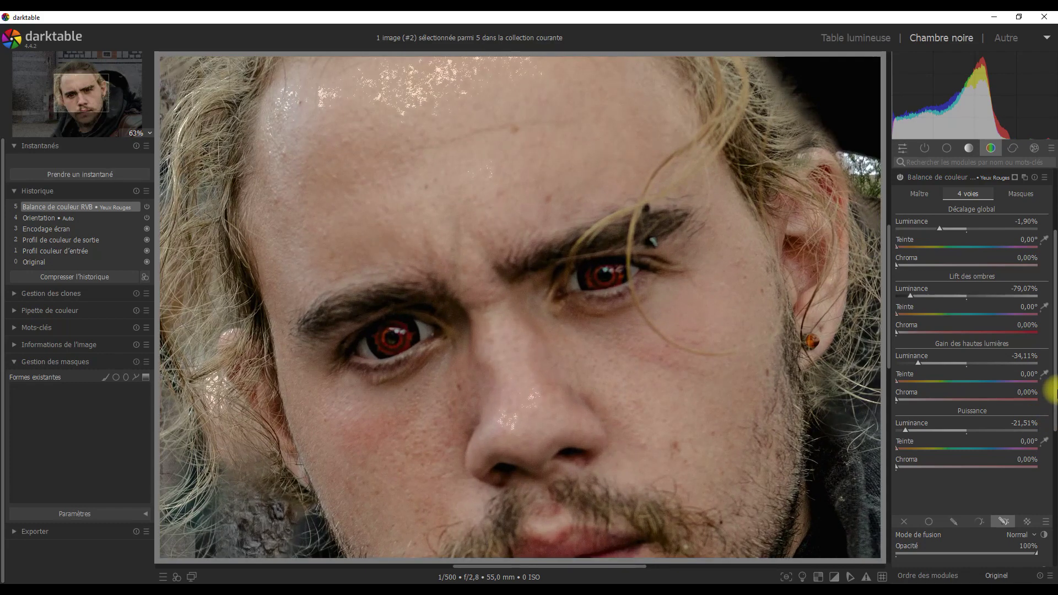
{"action": "left_click_drag", "start_coordinate": [1054, 393], "coordinate": [1054, 518]}
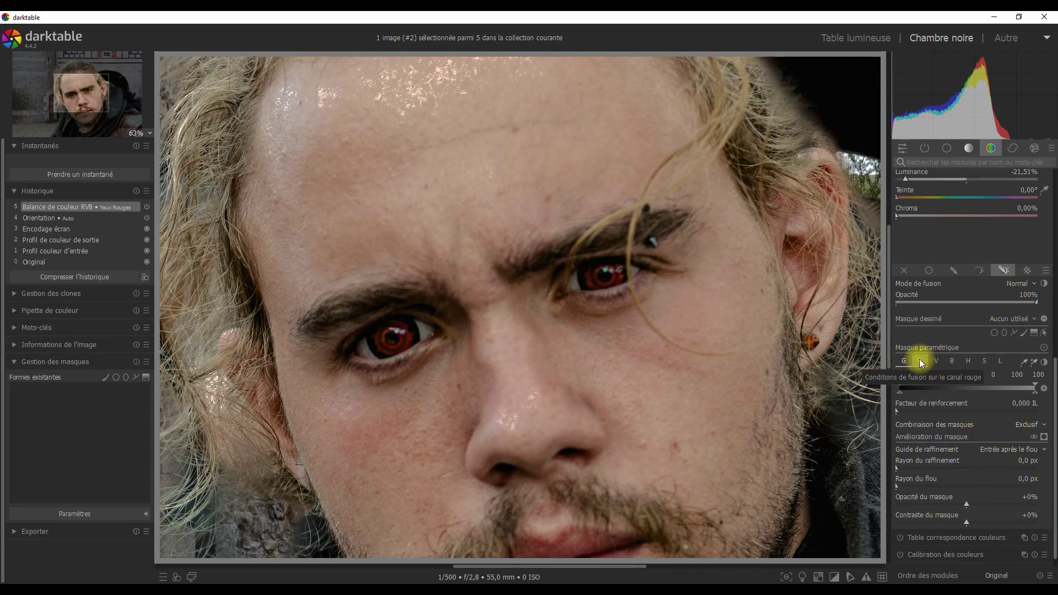
{"action": "left_click", "coordinate": [919, 361]}
{"action": "left_click_drag", "start_coordinate": [1003, 390], "coordinate": [1032, 392]}
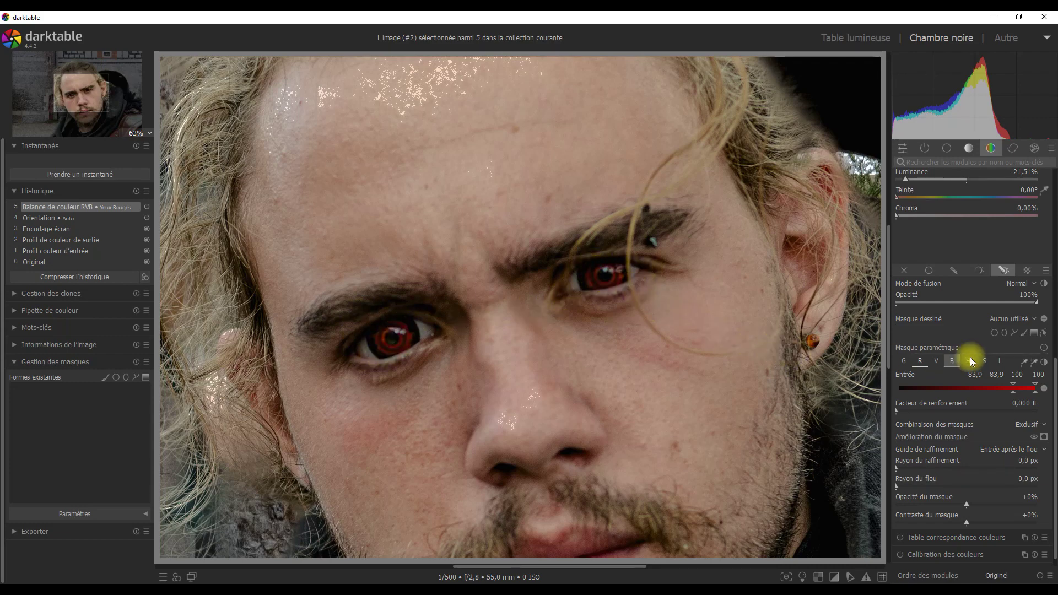
- Draw a scroll-resized ellipse mask over the right-hand eye's pupil
{"action": "left_click", "coordinate": [1004, 333]}
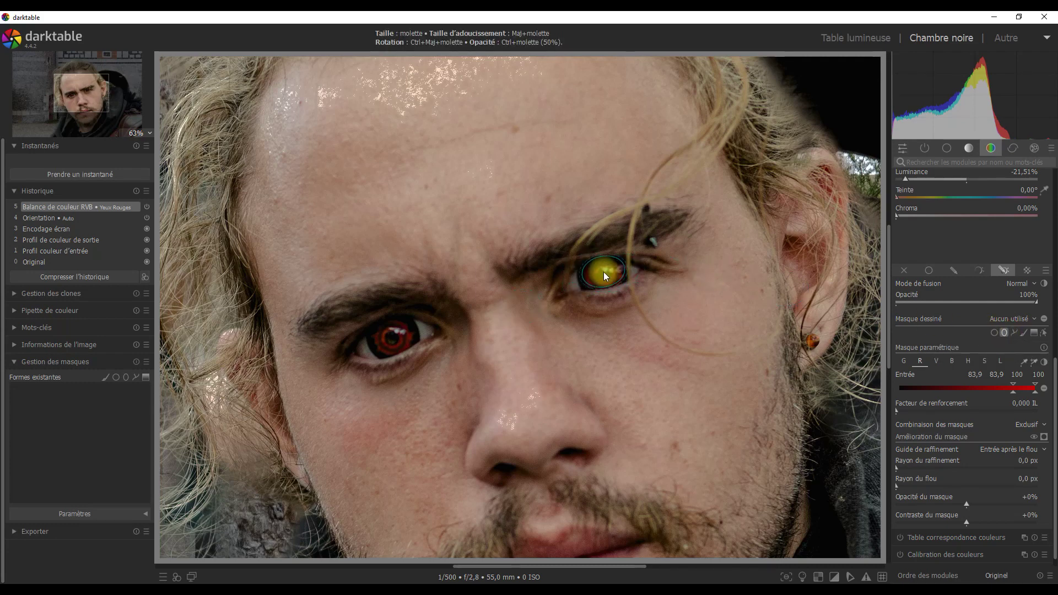
{"action": "scroll", "coordinate": [604, 275], "scroll_direction": "down", "scroll_amount": 1}
{"action": "left_click", "coordinate": [604, 274]}
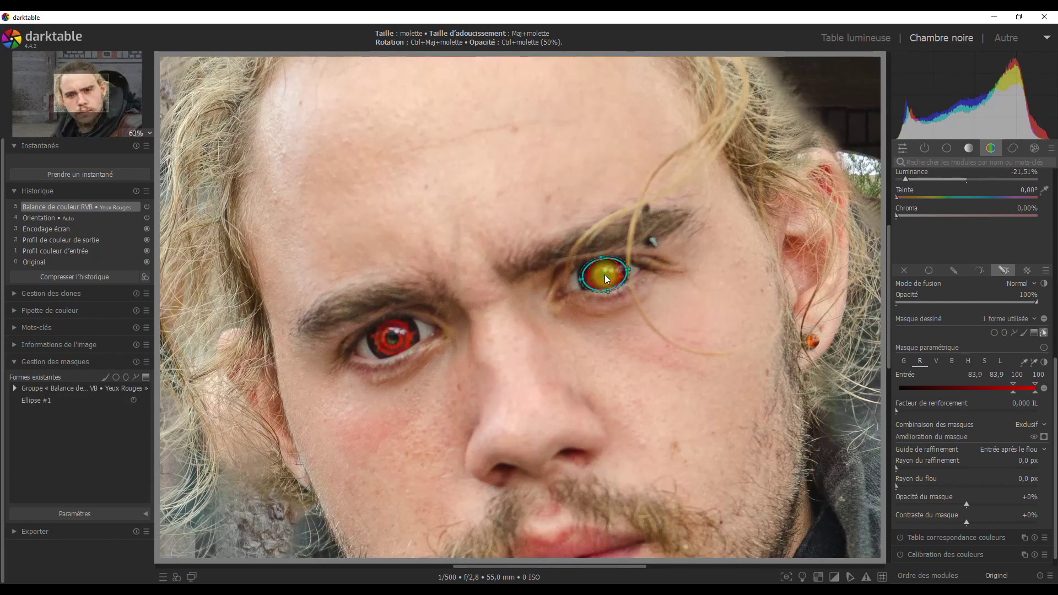
{"action": "mouse_move", "coordinate": [607, 276]}
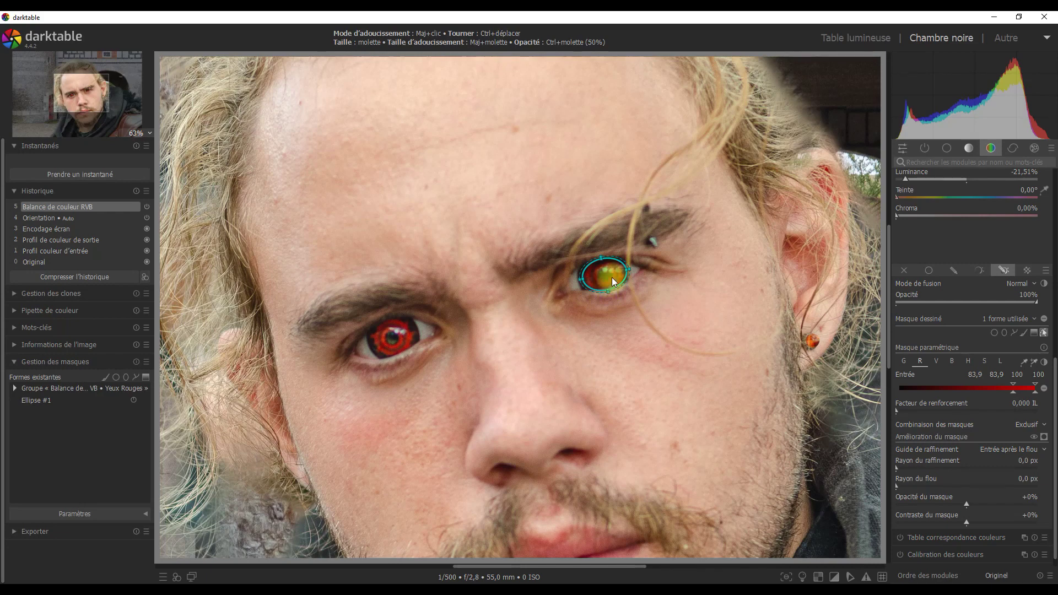
{"action": "left_click", "coordinate": [695, 266]}
- Draw a circle mask over the left-hand eye's pupil
{"action": "left_click", "coordinate": [996, 332]}
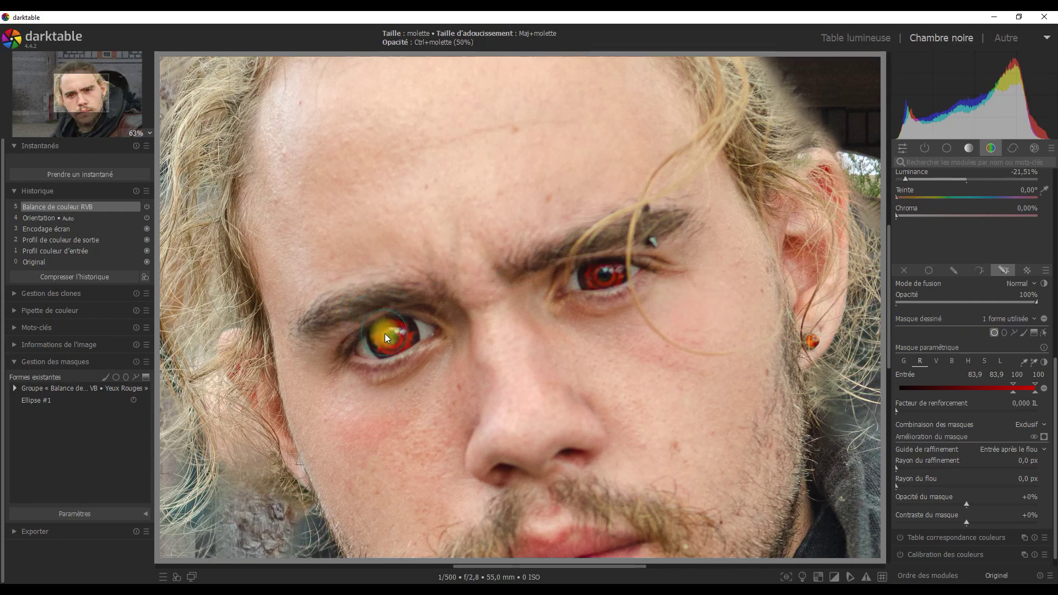
{"action": "scroll", "coordinate": [392, 345], "scroll_direction": "up", "scroll_amount": 2}
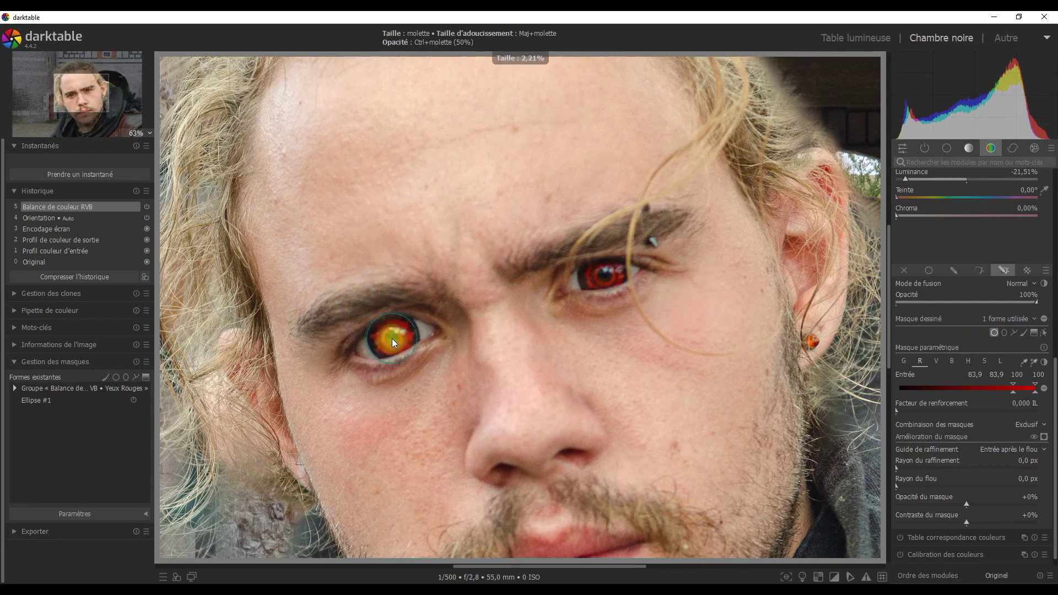
{"action": "left_click", "coordinate": [392, 338]}
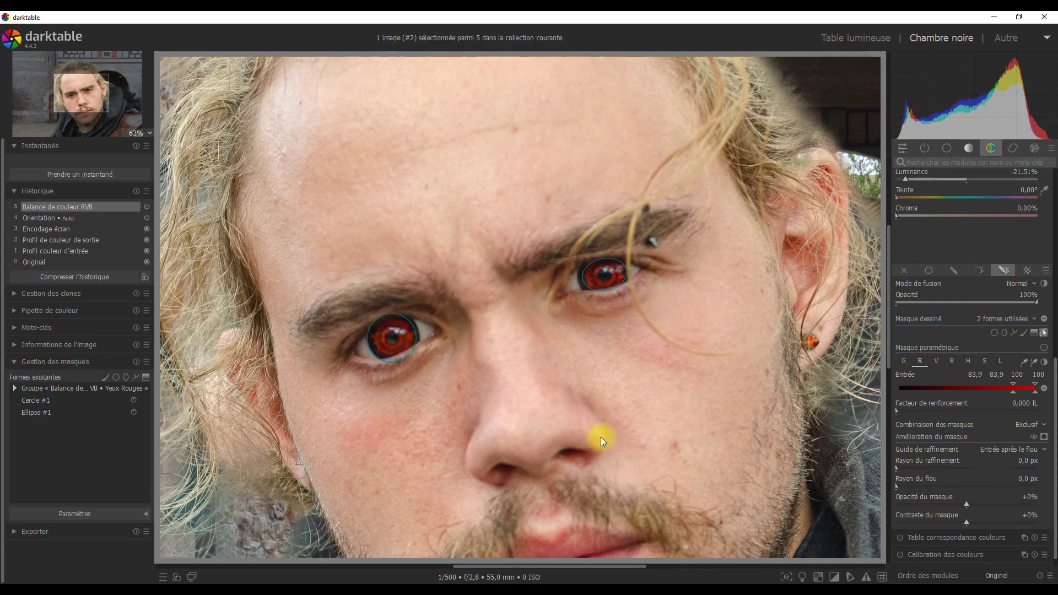
- Set Opacité du masque to +91% after briefly trying +100%
{"action": "left_click_drag", "start_coordinate": [967, 502], "coordinate": [1017, 501]}
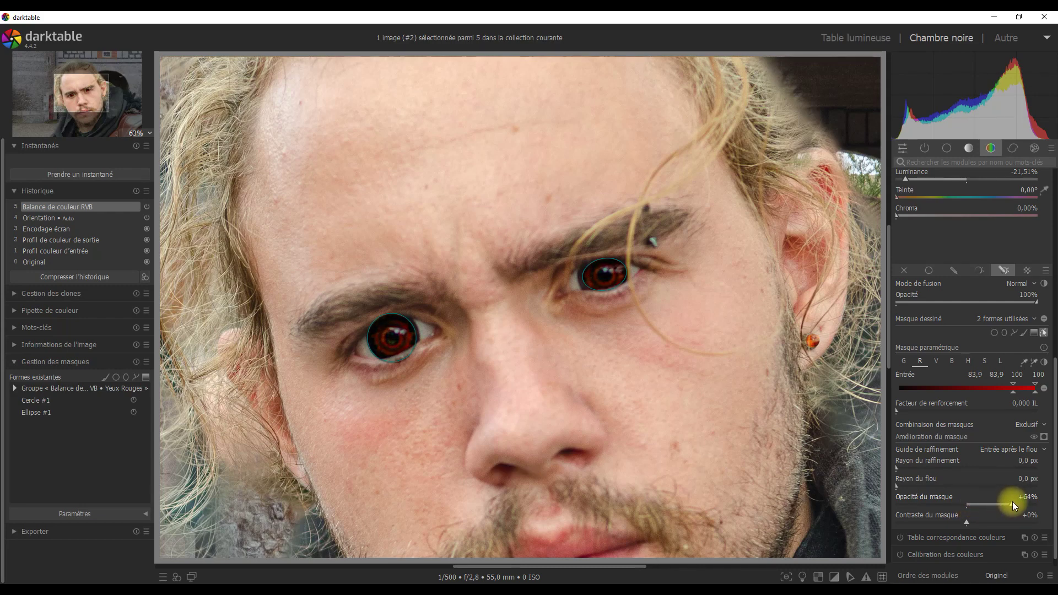
{"action": "left_click_drag", "start_coordinate": [1000, 497], "coordinate": [1039, 504]}
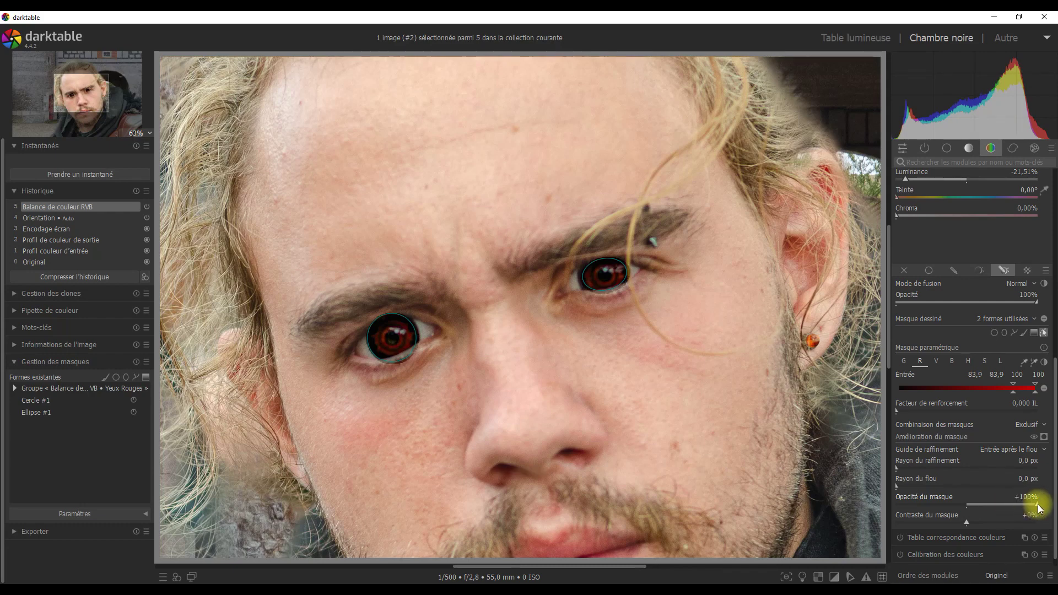
{"action": "left_click_drag", "start_coordinate": [1039, 508], "coordinate": [1033, 508]}
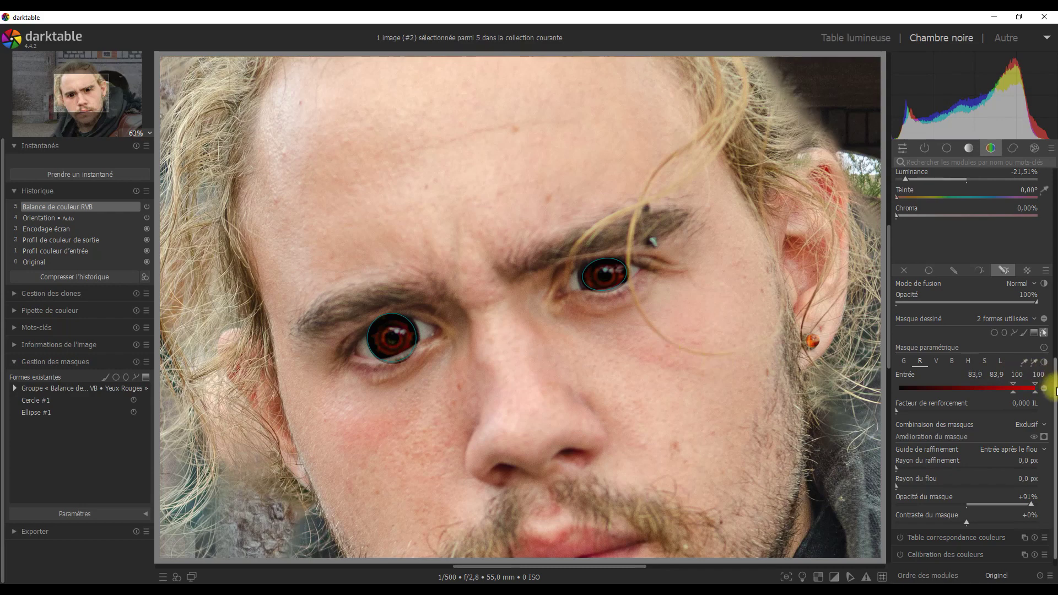
{"action": "left_click_drag", "start_coordinate": [1051, 397], "coordinate": [1052, 243]}
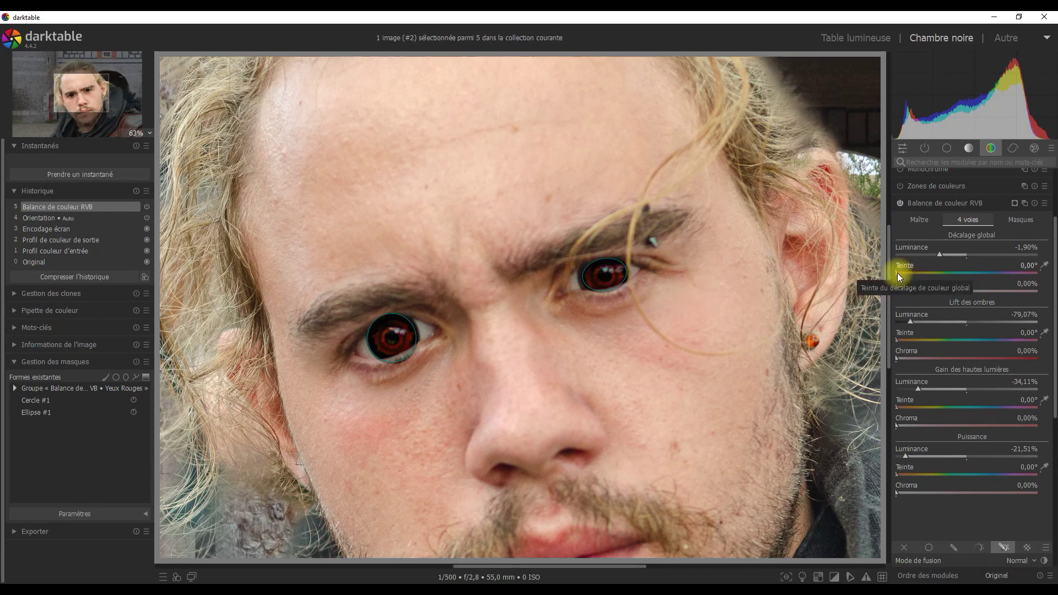
- Set the Teinte of Décalage global, Lift, Gain and Puissance all to 180°
{"action": "left_click_drag", "start_coordinate": [898, 278], "coordinate": [967, 277]}
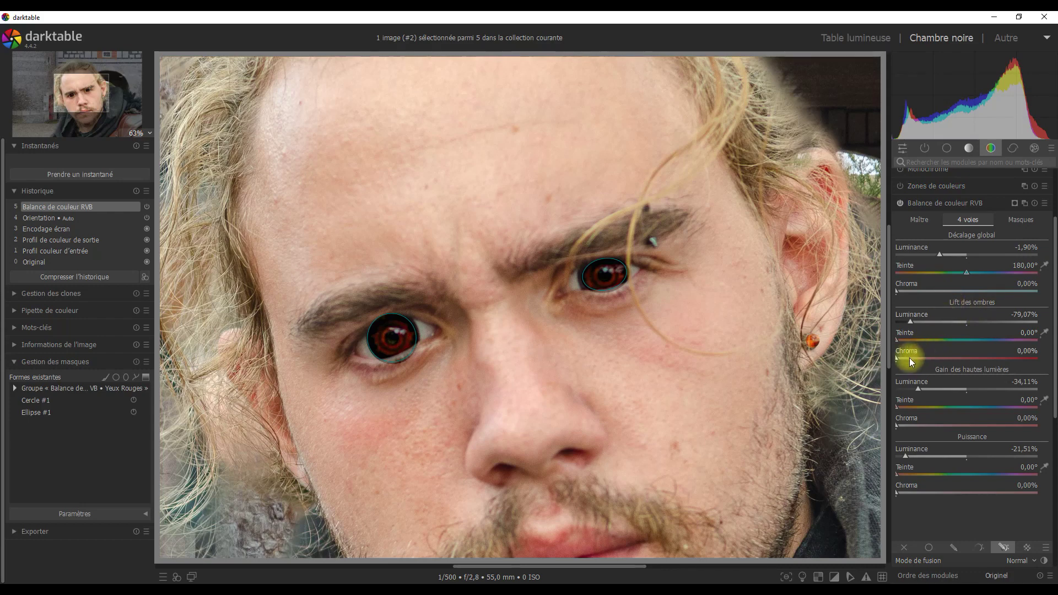
{"action": "left_click_drag", "start_coordinate": [898, 339], "coordinate": [970, 342]}
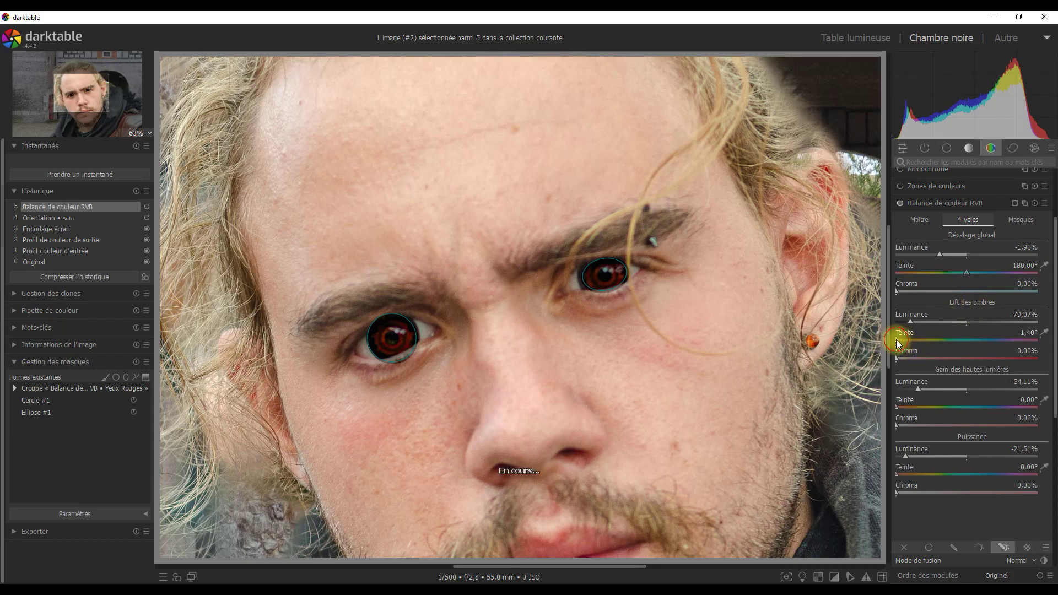
{"action": "left_click_drag", "start_coordinate": [971, 341], "coordinate": [966, 343]}
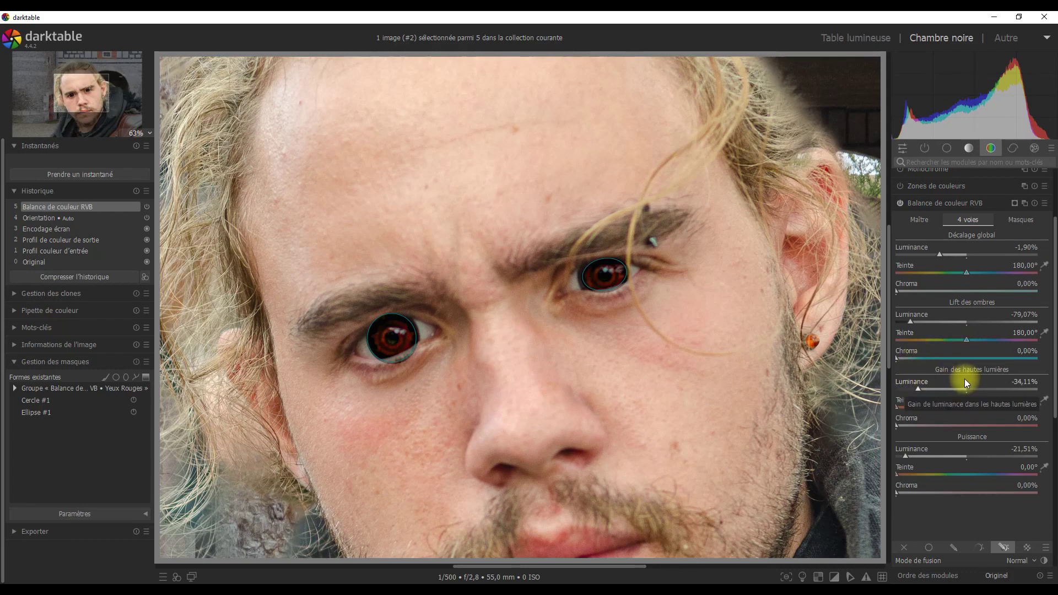
{"action": "left_click_drag", "start_coordinate": [901, 407], "coordinate": [967, 405]}
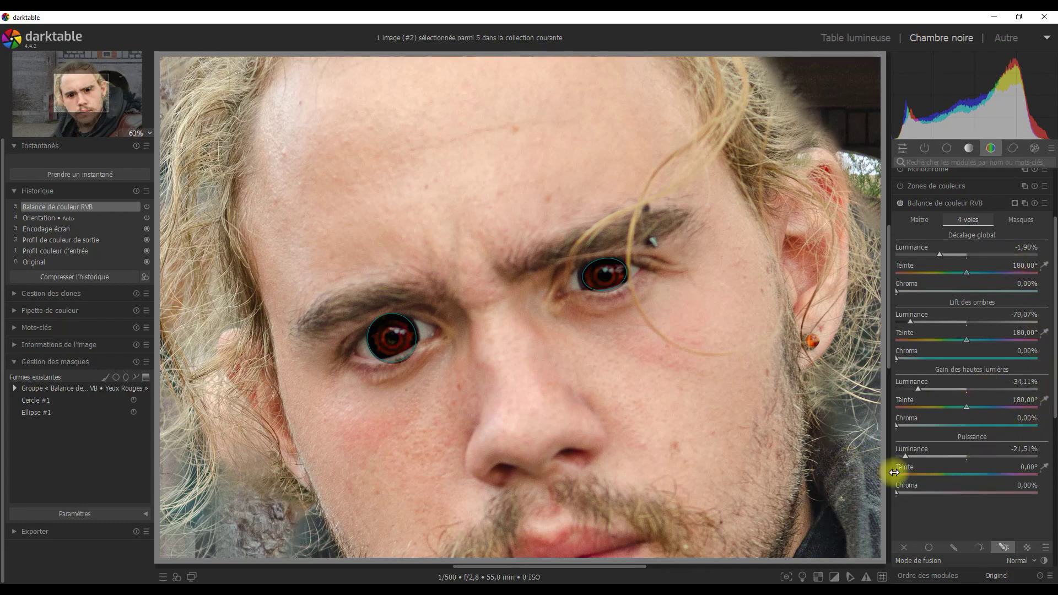
{"action": "left_click_drag", "start_coordinate": [897, 475], "coordinate": [968, 475]}
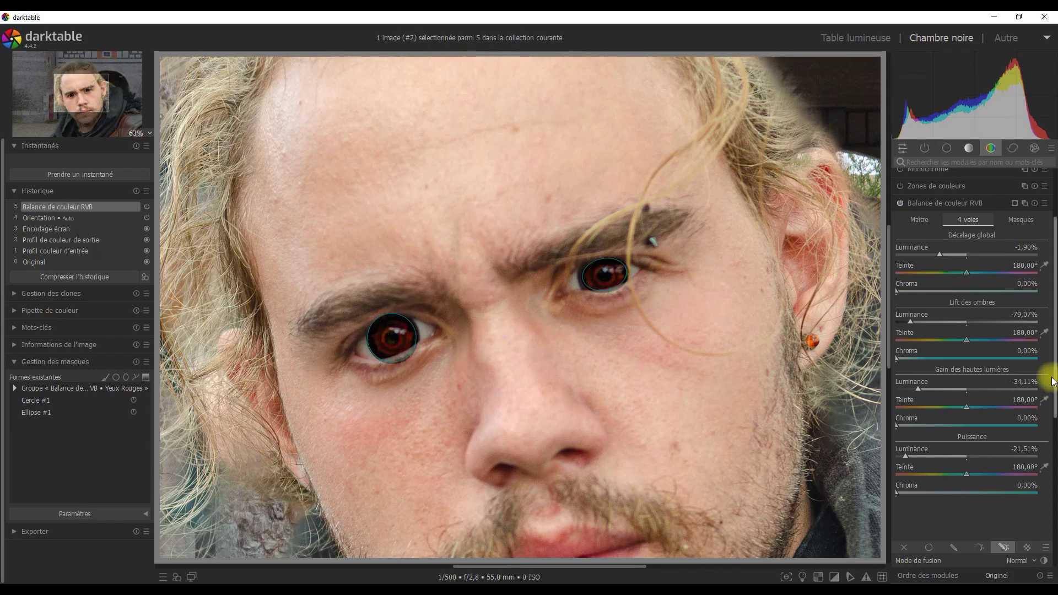
- Hide the drawn mask shape outlines on the eyes
{"action": "scroll", "coordinate": [1046, 386], "scroll_direction": "down", "scroll_amount": 3}
{"action": "scroll", "coordinate": [1046, 468], "scroll_direction": "down", "scroll_amount": 2}
{"action": "left_click", "coordinate": [1045, 467]}
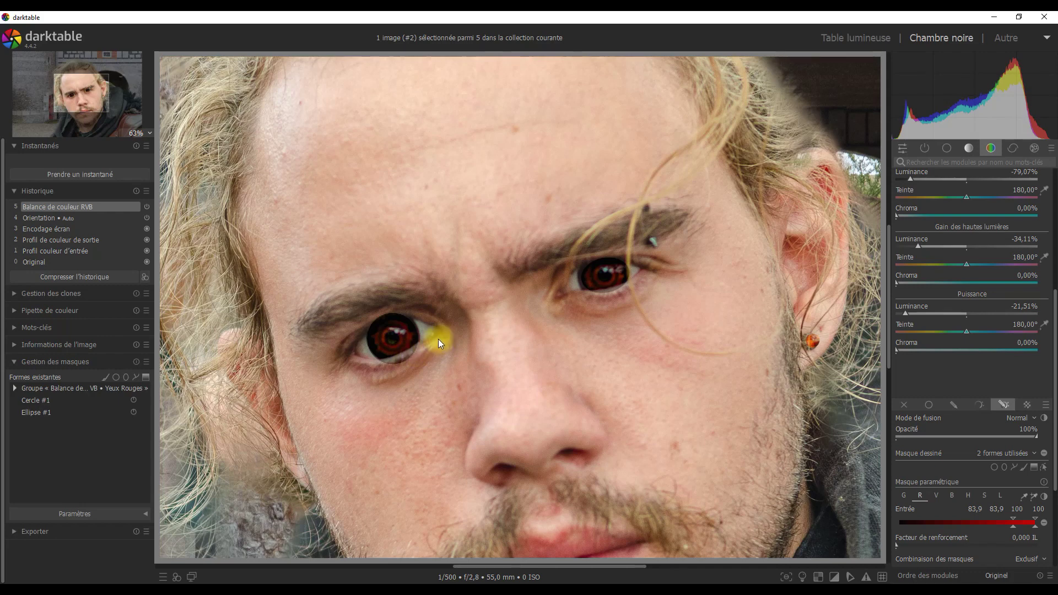
- Resize the left-eye circle and right-eye ellipse masks, then hide the outlines
{"action": "left_click", "coordinate": [1044, 467]}
{"action": "left_click", "coordinate": [406, 352]}
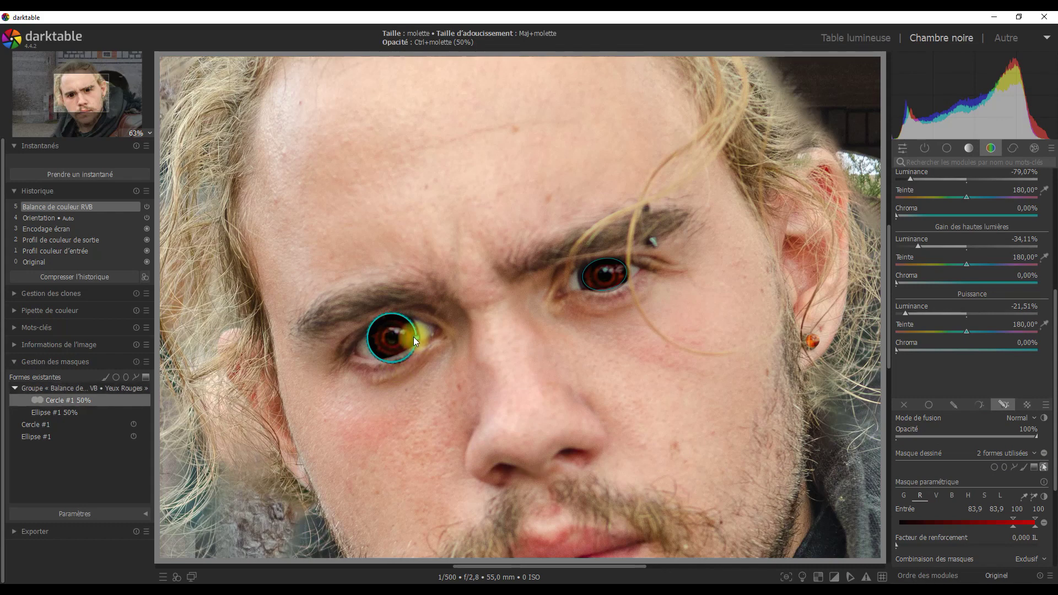
{"action": "scroll", "coordinate": [385, 345], "scroll_direction": "down", "scroll_amount": 2}
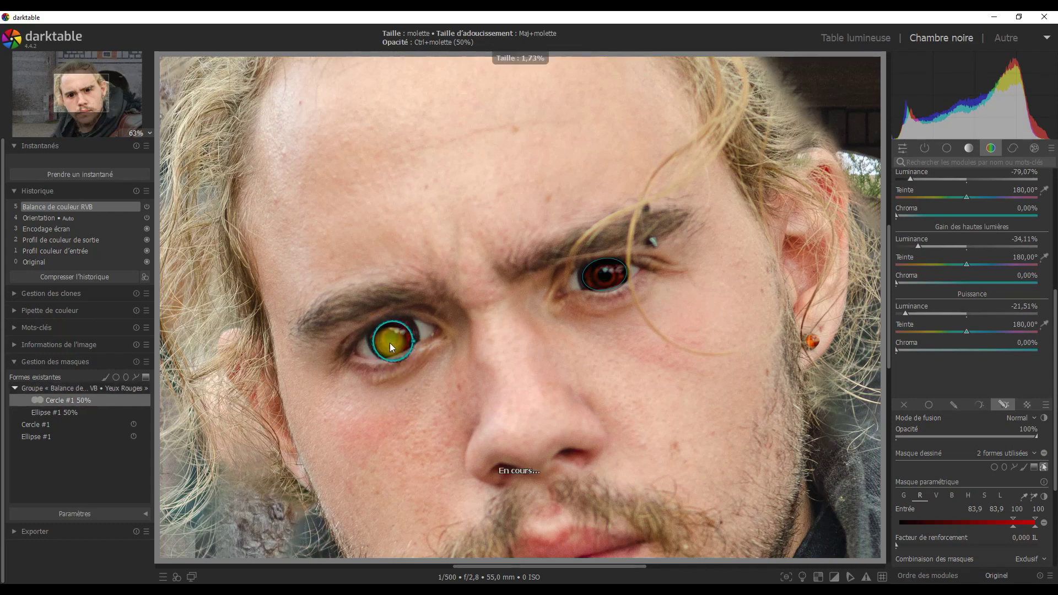
{"action": "left_click", "coordinate": [606, 282]}
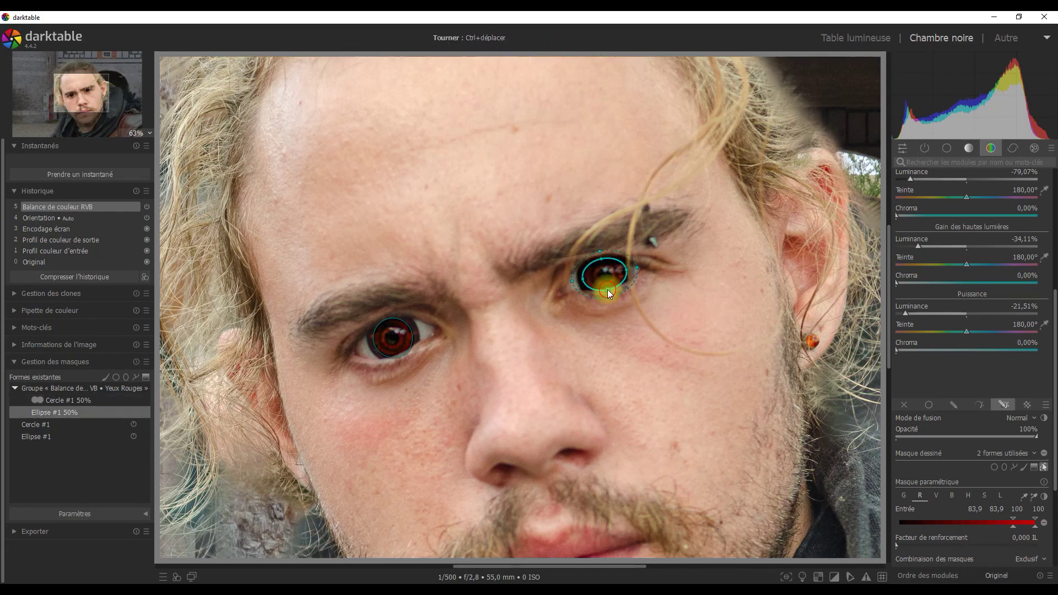
{"action": "scroll", "coordinate": [607, 289], "scroll_direction": "up", "scroll_amount": 1}
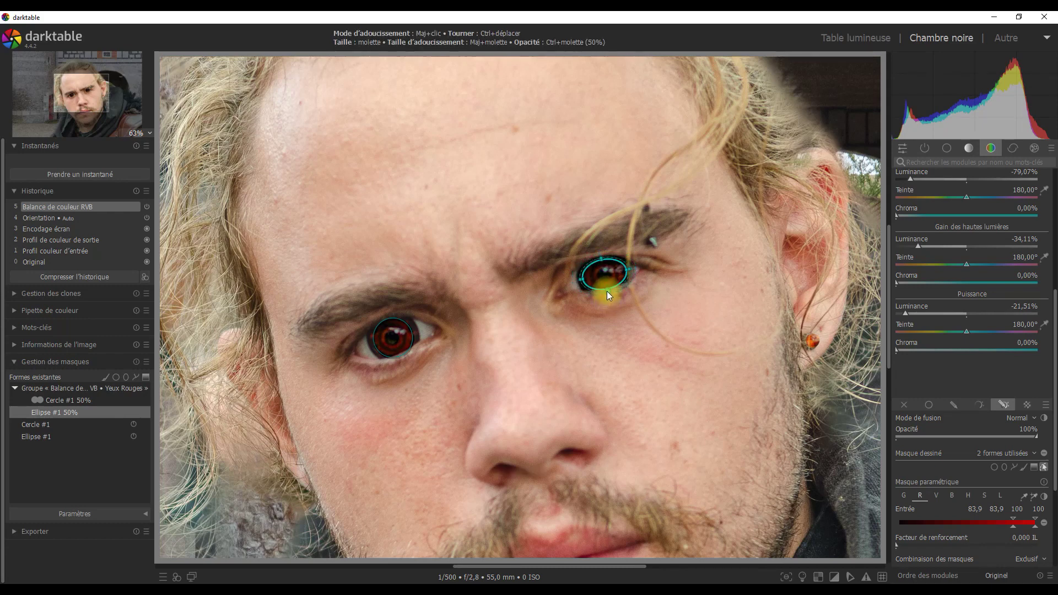
{"action": "left_click", "coordinate": [1044, 468]}
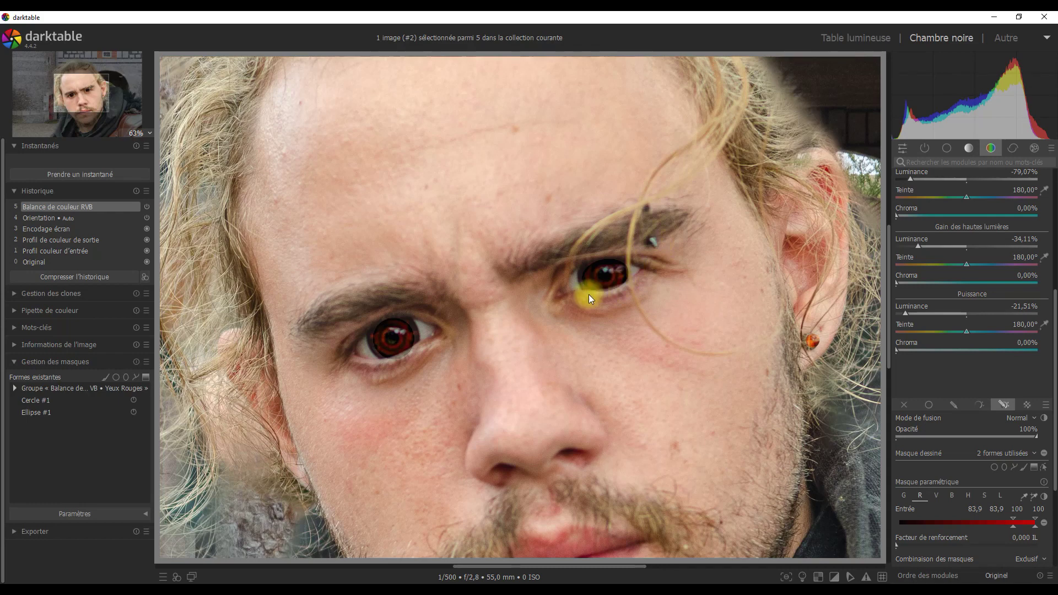
- Shrink Cercle #1 on the left eye to about 1.53% and stop mask editing
{"action": "left_click", "coordinate": [1043, 466]}
{"action": "left_click", "coordinate": [395, 340]}
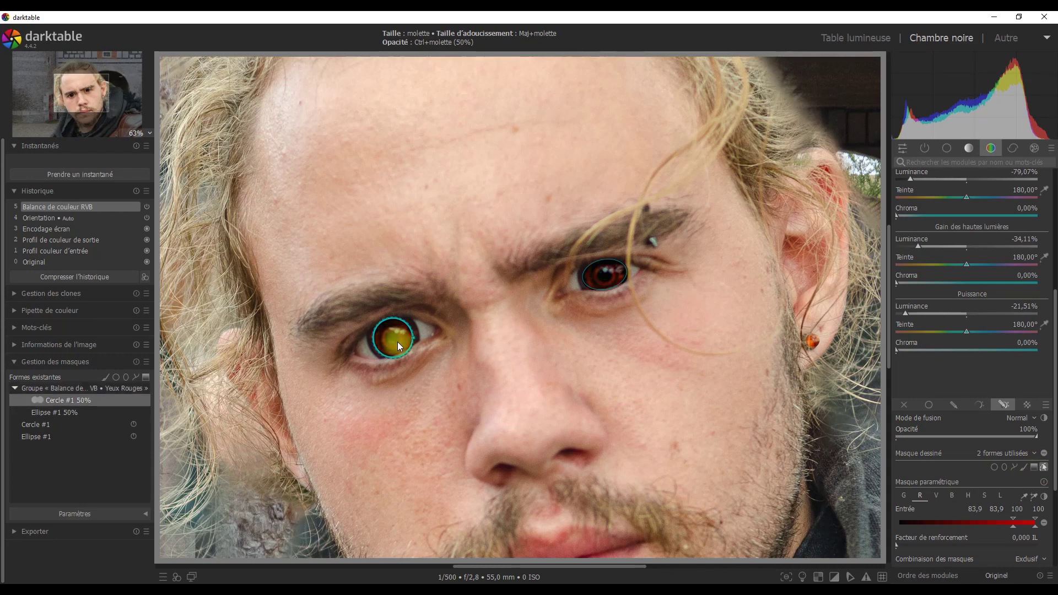
{"action": "scroll", "coordinate": [414, 337], "scroll_direction": "down", "scroll_amount": 2}
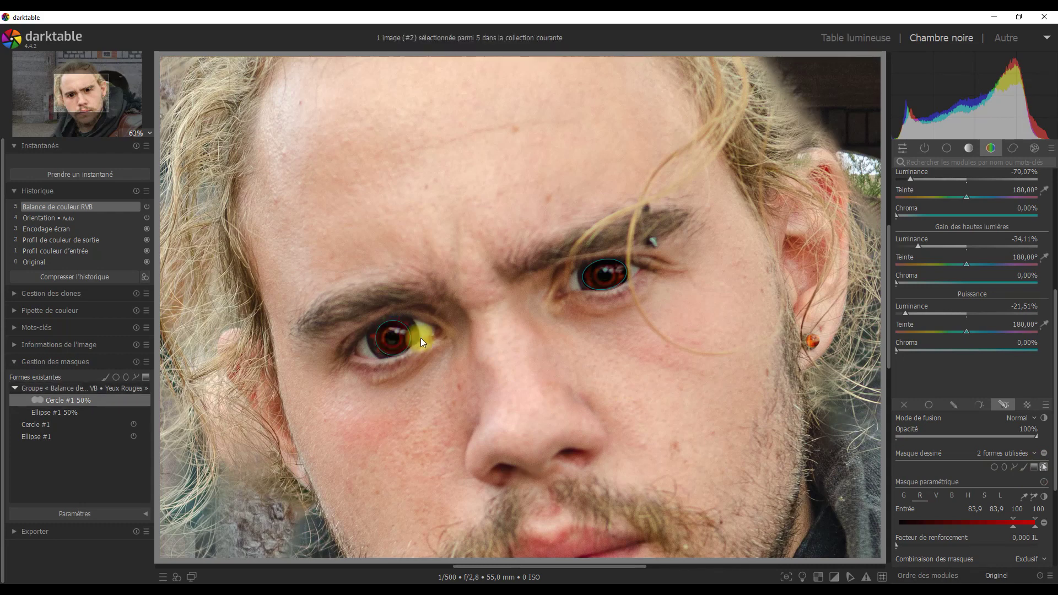
{"action": "left_click", "coordinate": [1043, 469]}
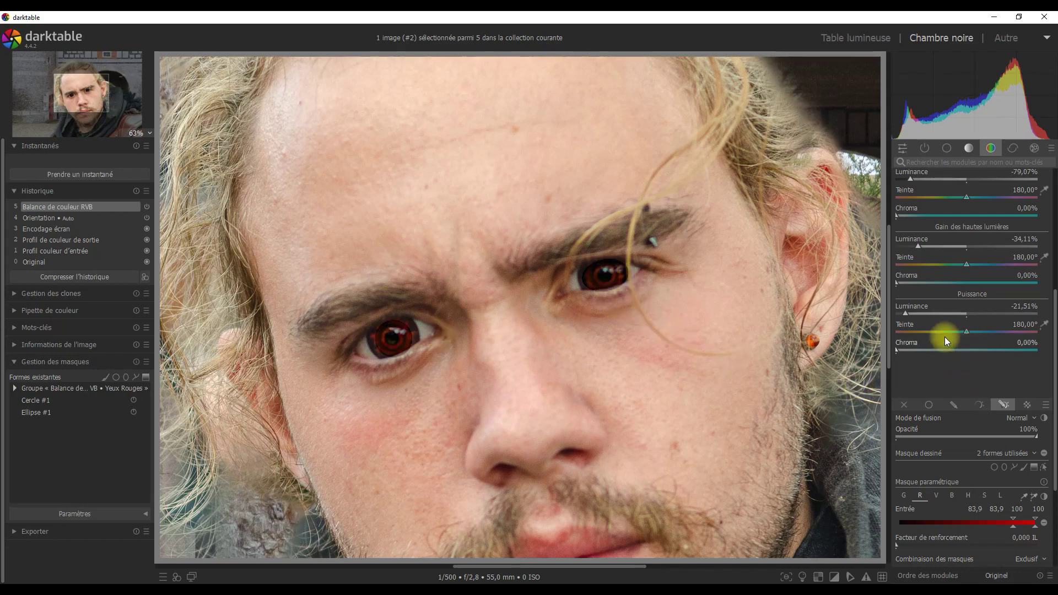
- Raise Puissance Chroma to about 2.40%
{"action": "mouse_move", "coordinate": [897, 351]}
{"action": "left_mouse_down"}
{"action": "mouse_move", "coordinate": [960, 352]}
{"action": "mouse_move", "coordinate": [931, 349]}
{"action": "left_mouse_up"}
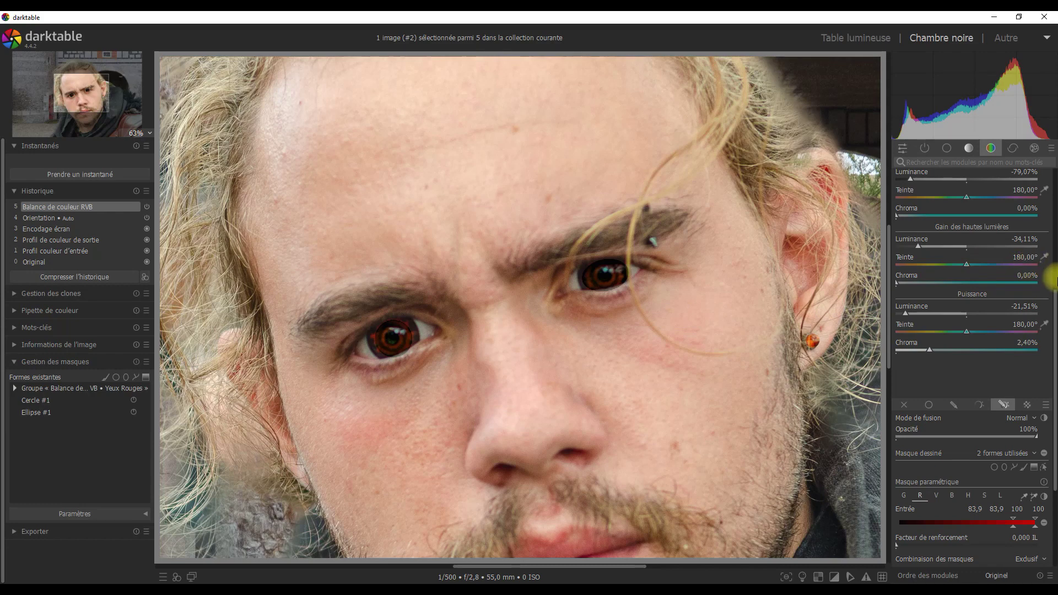
{"action": "scroll", "coordinate": [1054, 286], "scroll_direction": "up", "scroll_amount": 1}
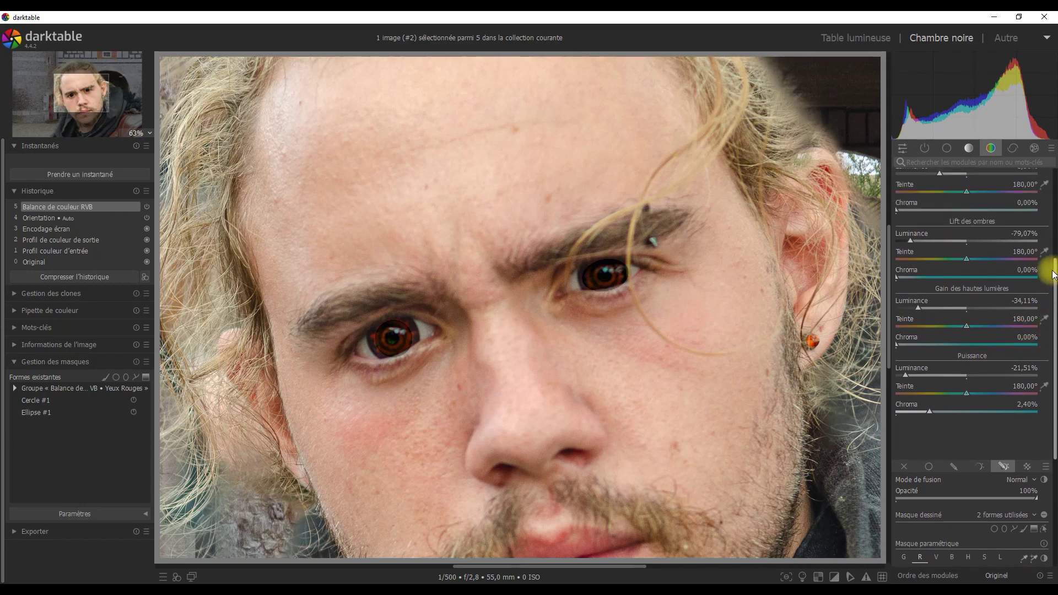
{"action": "scroll", "coordinate": [1050, 248], "scroll_direction": "up", "scroll_amount": 1}
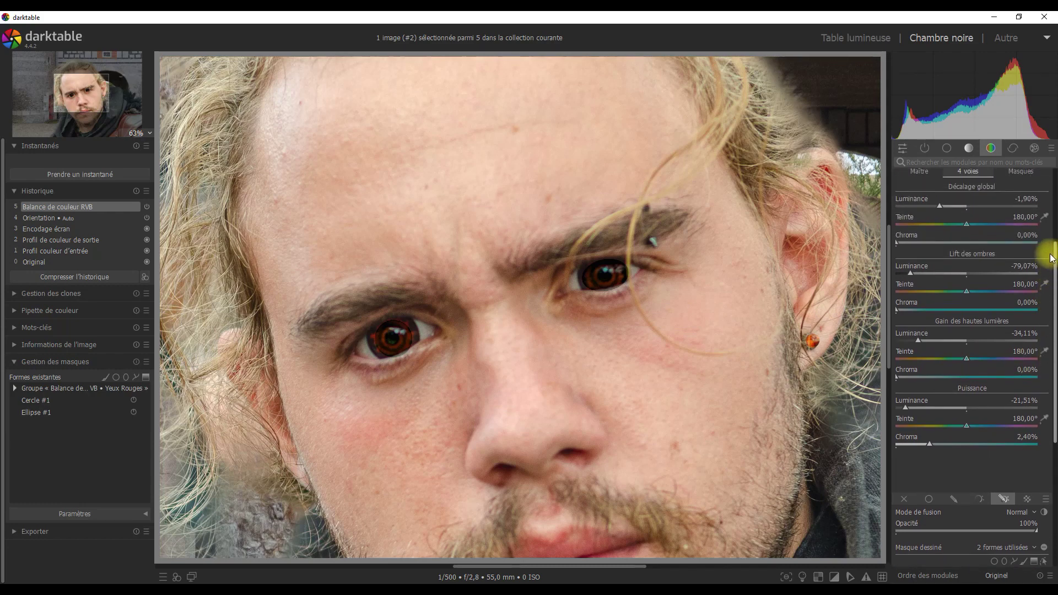
- Raise Lift des ombres Chroma to about 16.67%
{"action": "left_click", "coordinate": [897, 310]}
{"action": "left_click_drag", "start_coordinate": [897, 310], "coordinate": [944, 310]}
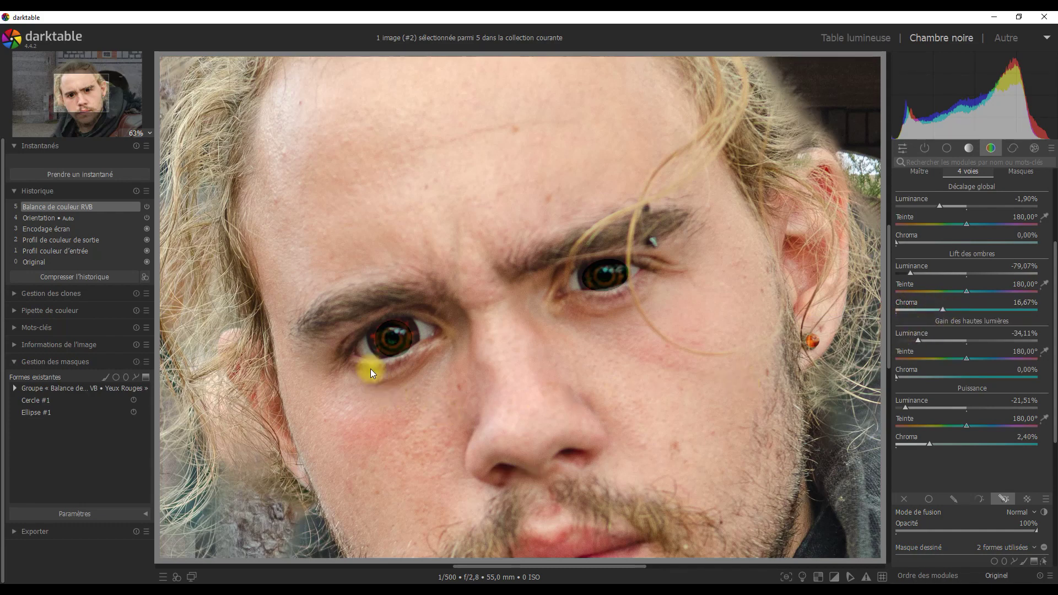
{"action": "left_click_drag", "start_coordinate": [386, 338], "coordinate": [414, 346]}
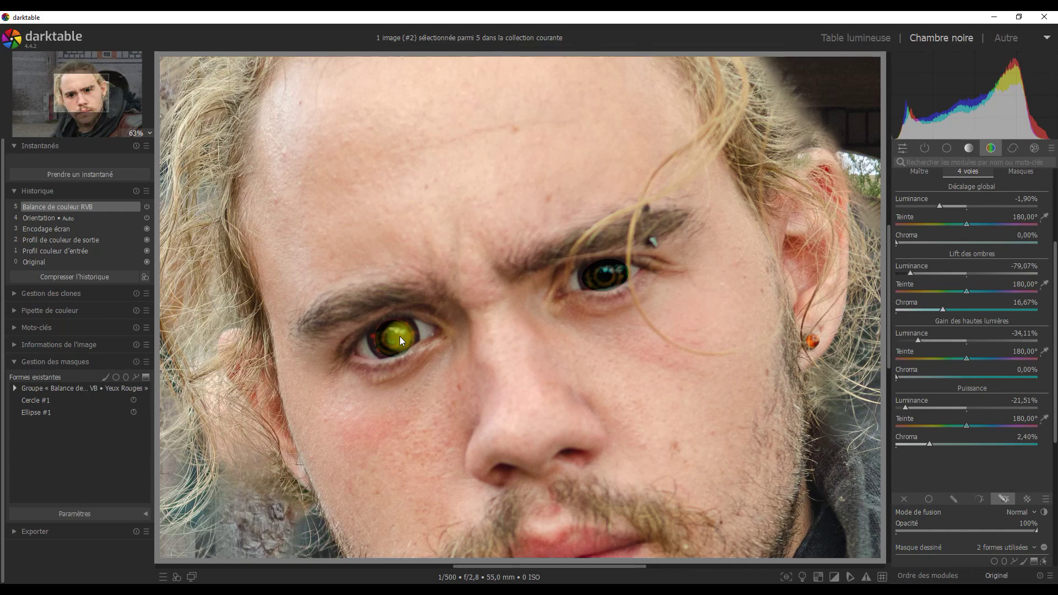
{"action": "left_click_drag", "start_coordinate": [1054, 386], "coordinate": [1054, 462]}
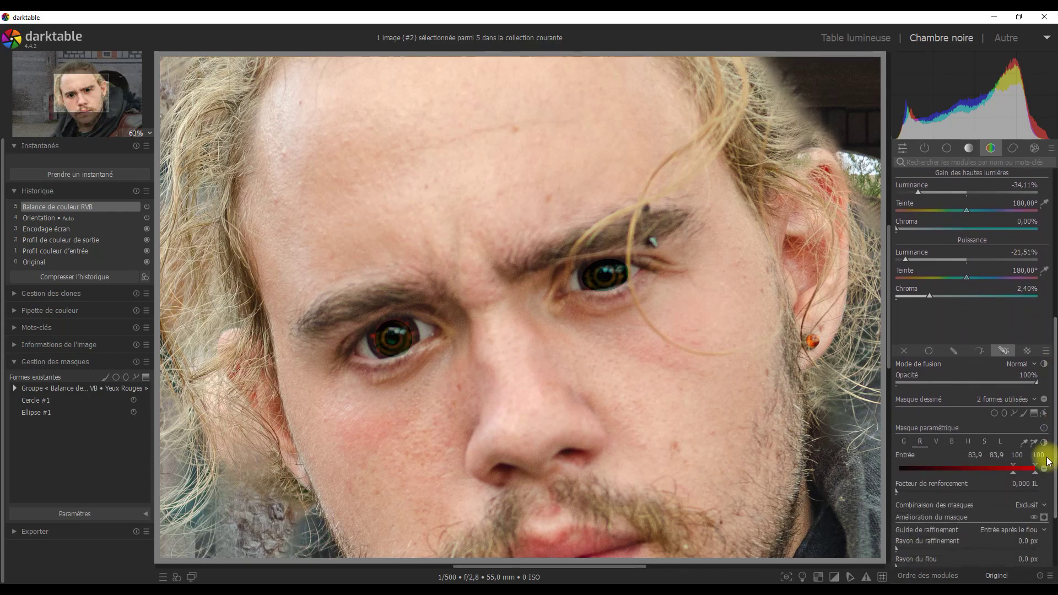
- Place Ellipse #2 over the left-hand pupil, adjust it, and end mask editing
{"action": "left_click", "coordinate": [1004, 414]}
{"action": "left_click", "coordinate": [395, 337]}
{"action": "left_click", "coordinate": [397, 339]}
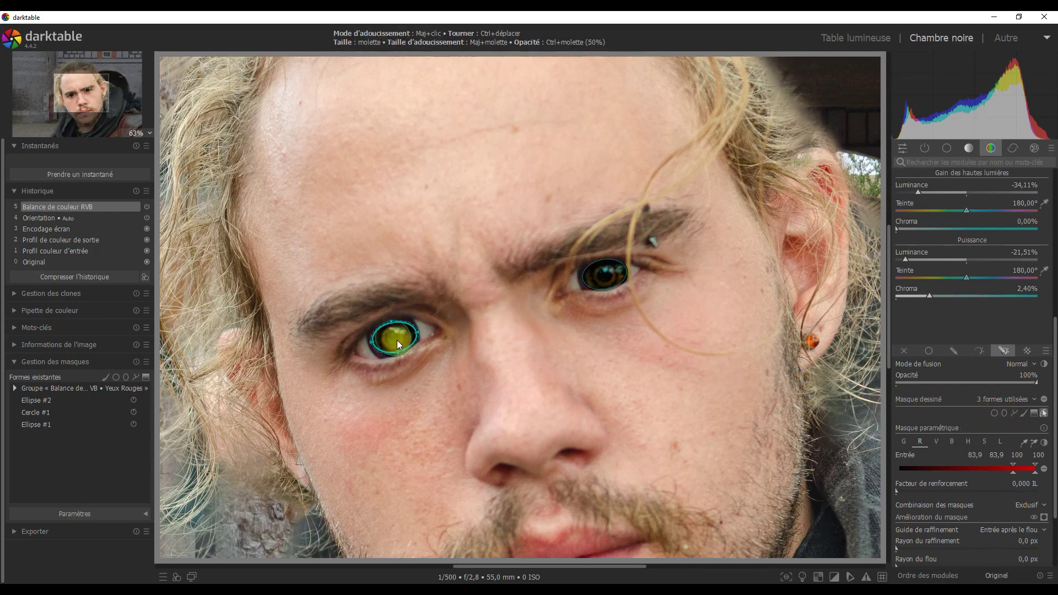
{"action": "left_click", "coordinate": [370, 342]}
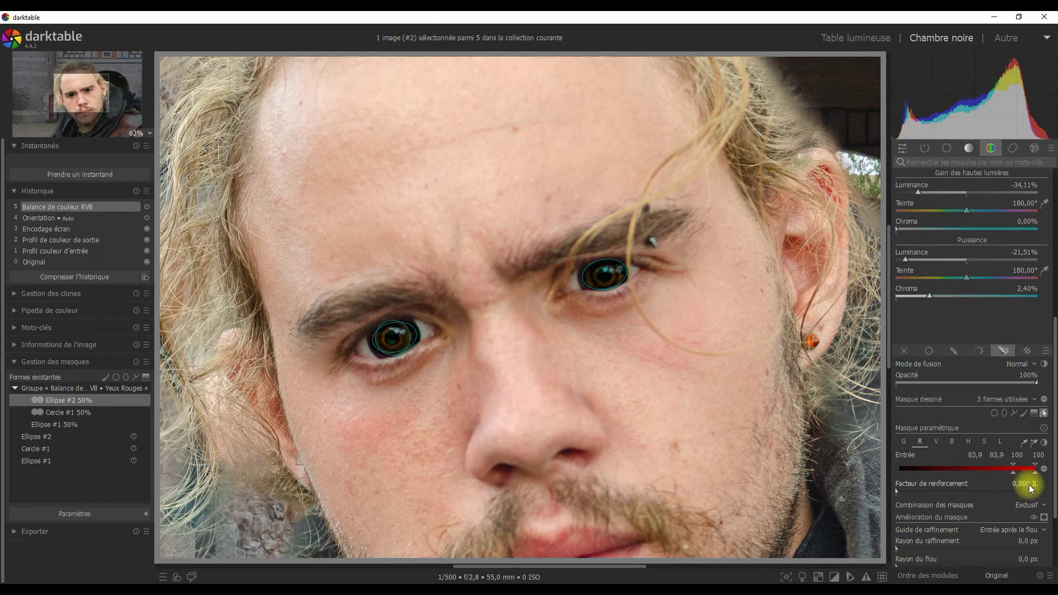
{"action": "left_click", "coordinate": [1044, 413]}
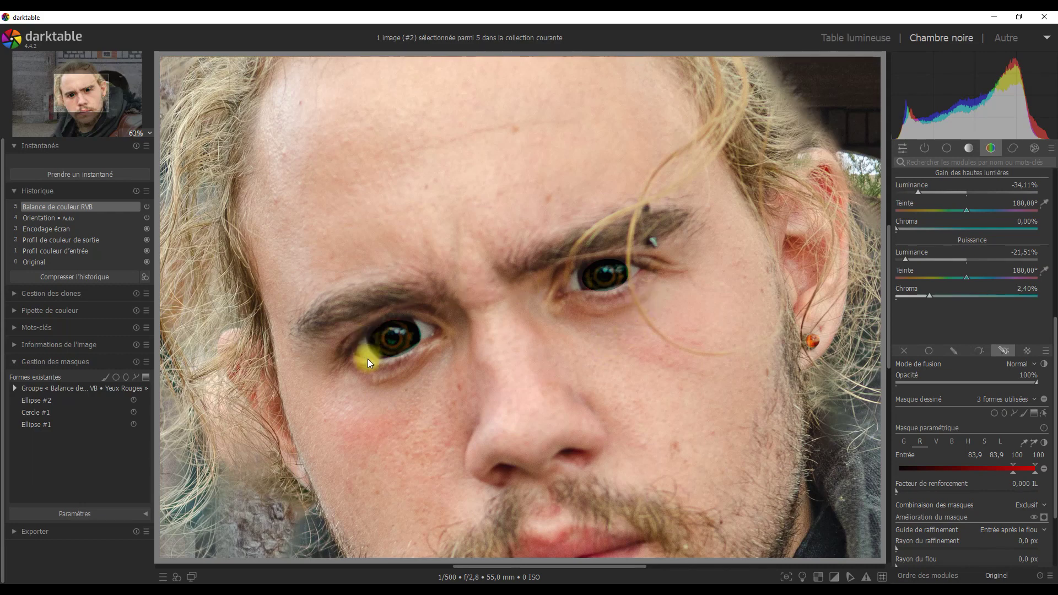
{"action": "left_click_drag", "start_coordinate": [1053, 342], "coordinate": [1052, 238]}
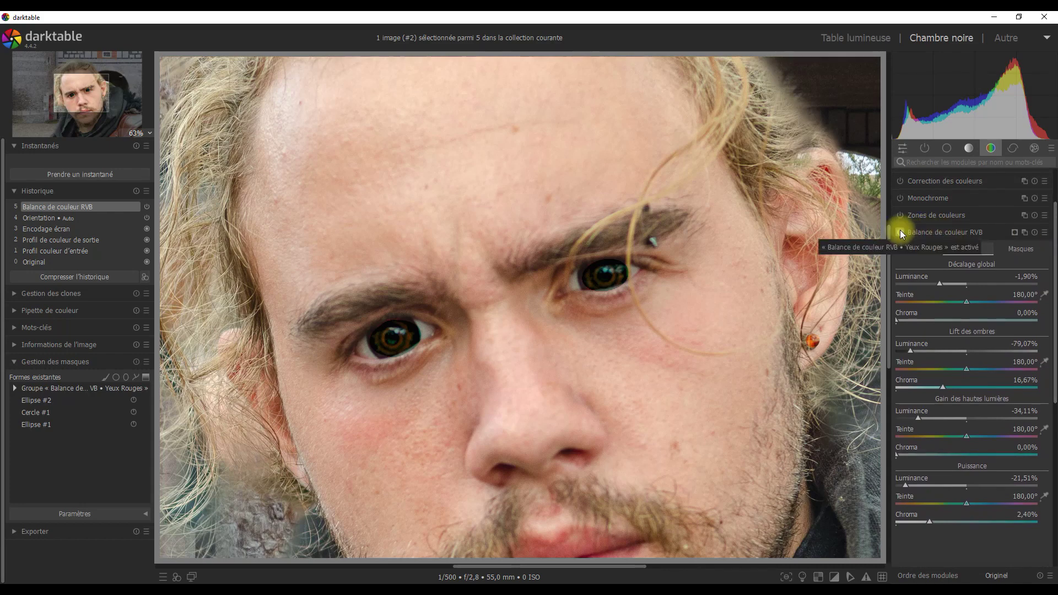
- Toggle Balance de couleur RVB off and on, zoom to Ajusté, and return to the lighttable
{"action": "left_click", "coordinate": [900, 232]}
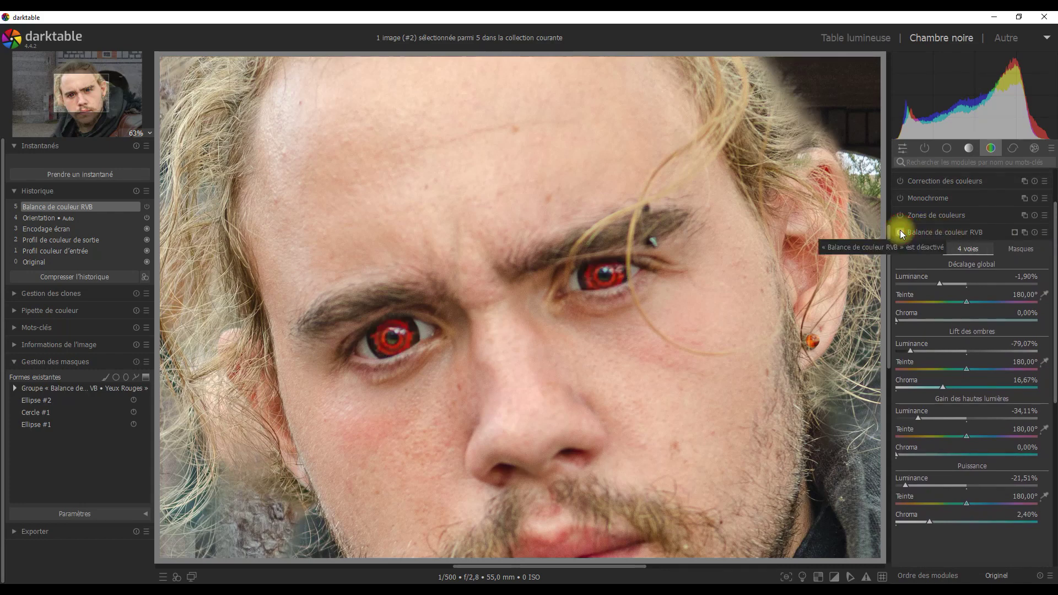
{"action": "left_click", "coordinate": [901, 233]}
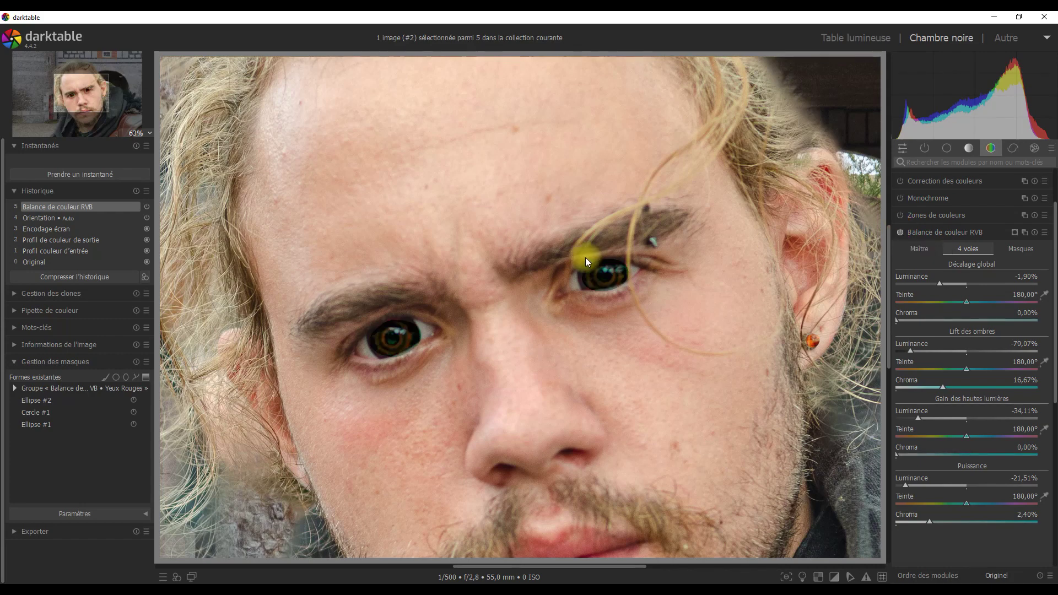
{"action": "left_click", "coordinate": [151, 137]}
{"action": "left_click", "coordinate": [134, 150]}
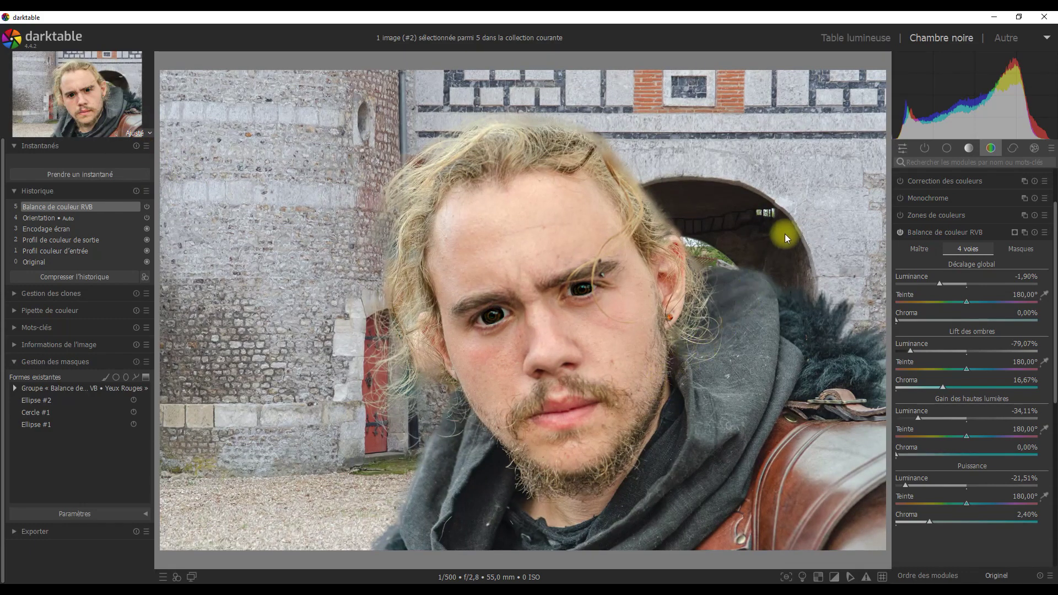
{"action": "left_click", "coordinate": [855, 37]}
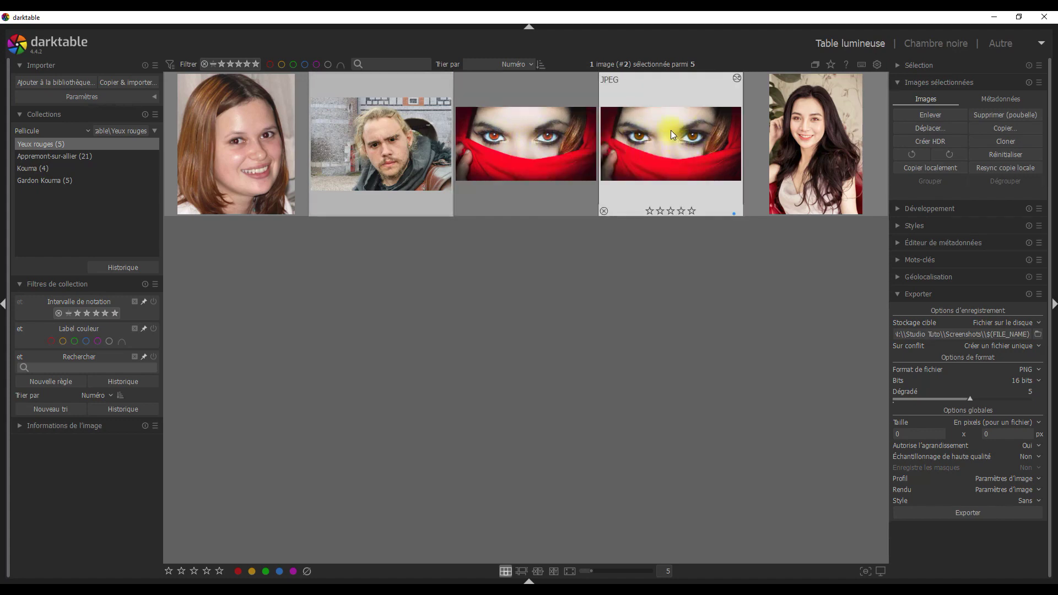
- Open the red-scarf portrait in the darkroom and bring up its reference photo
{"action": "double_click", "coordinate": [524, 144]}
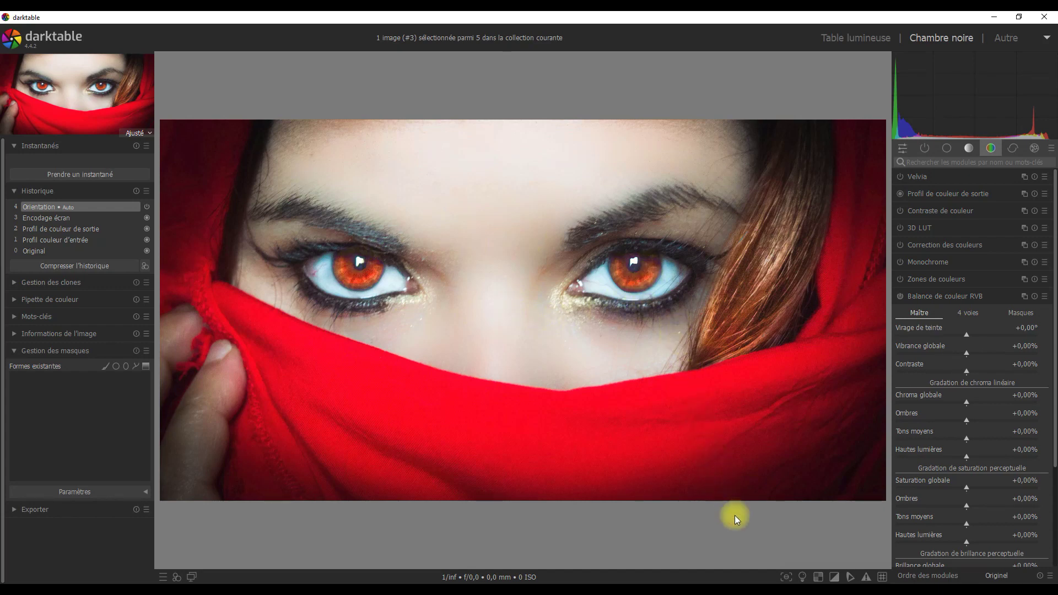
{"action": "mouse_move", "coordinate": [716, 585]}
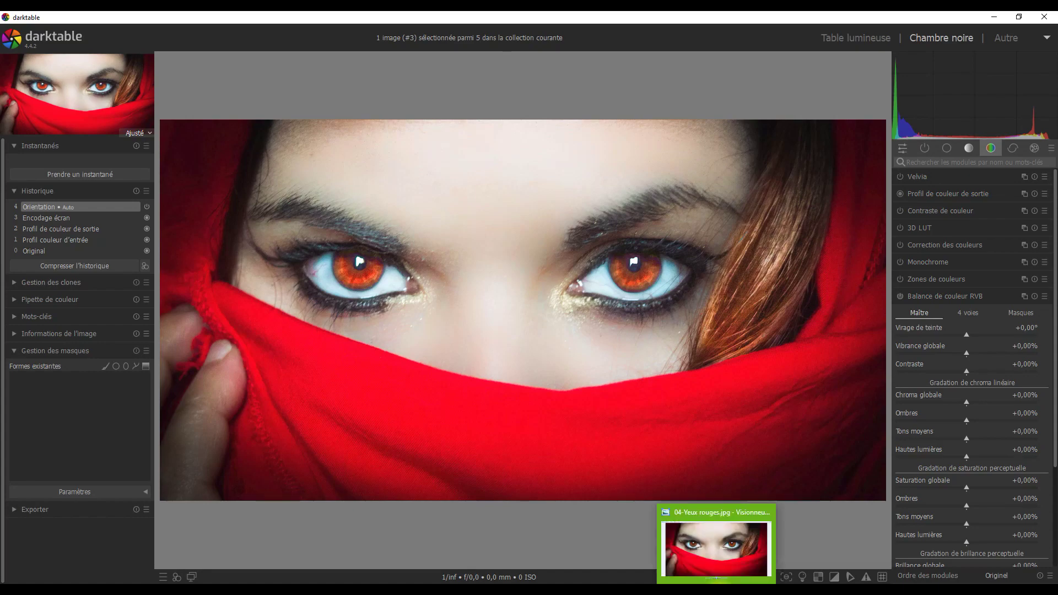
{"action": "left_click", "coordinate": [716, 548]}
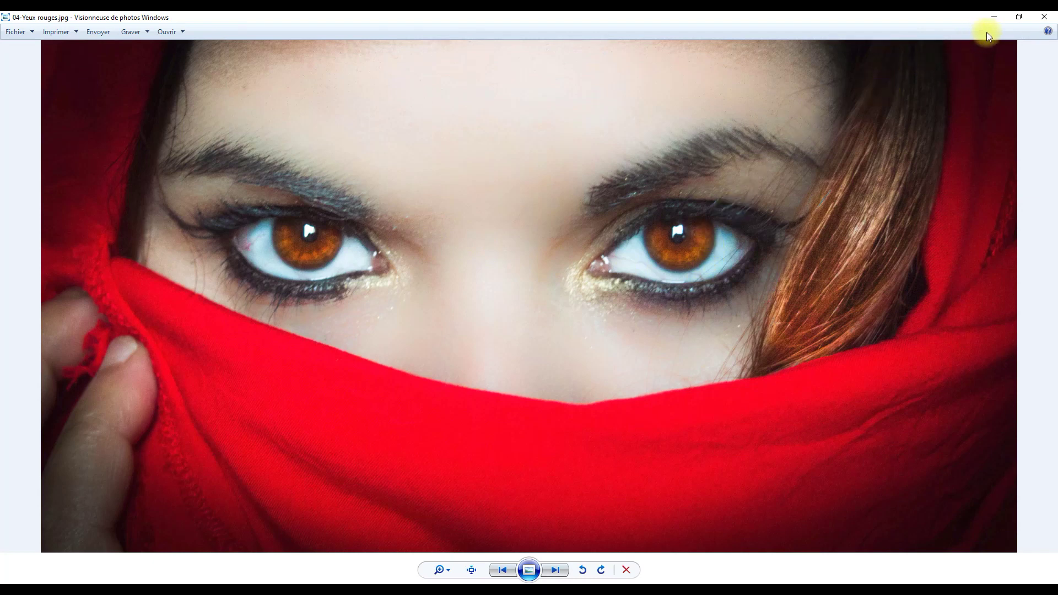
{"action": "left_click", "coordinate": [994, 17]}
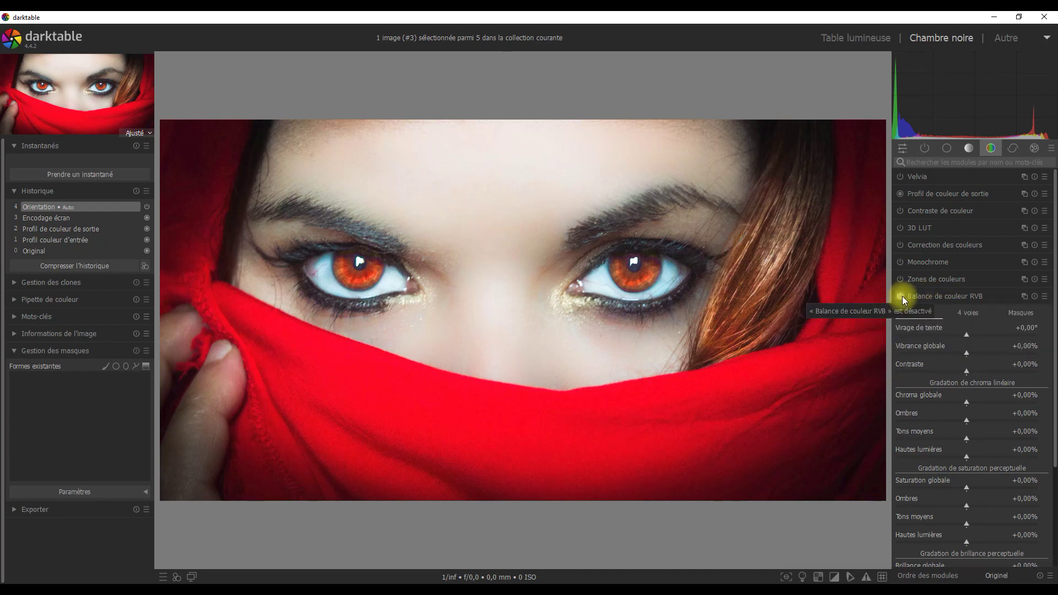
- Apply the Yeux Rouges preset and base the parametric mask on the red channel
{"action": "right_click", "coordinate": [904, 301]}
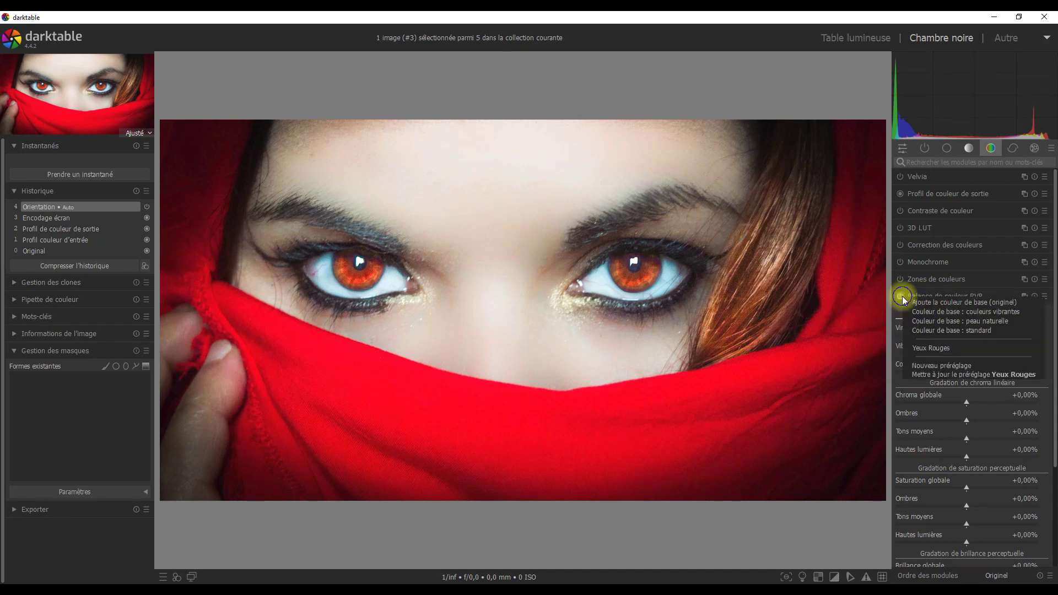
{"action": "left_click", "coordinate": [923, 348]}
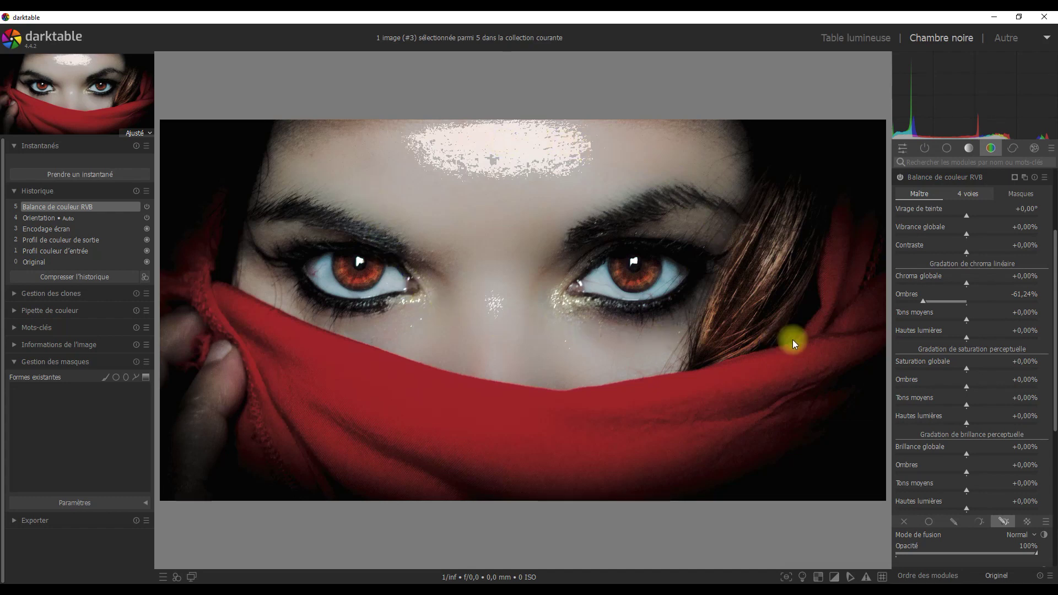
{"action": "left_click", "coordinate": [968, 196]}
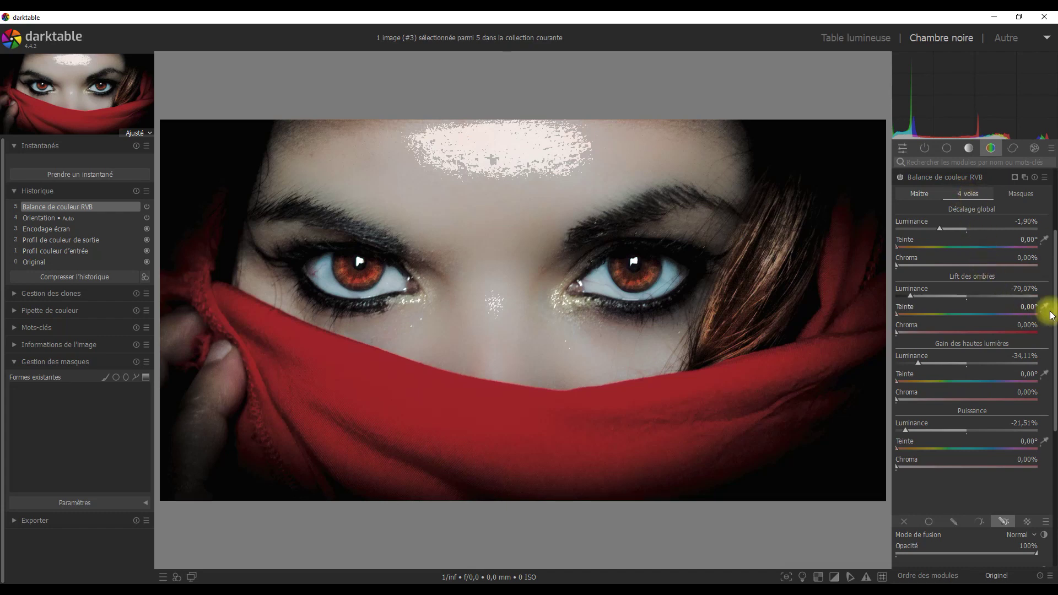
{"action": "scroll", "coordinate": [1054, 323], "scroll_direction": "up", "scroll_amount": 1}
{"action": "left_click_drag", "start_coordinate": [1054, 323], "coordinate": [1054, 430]}
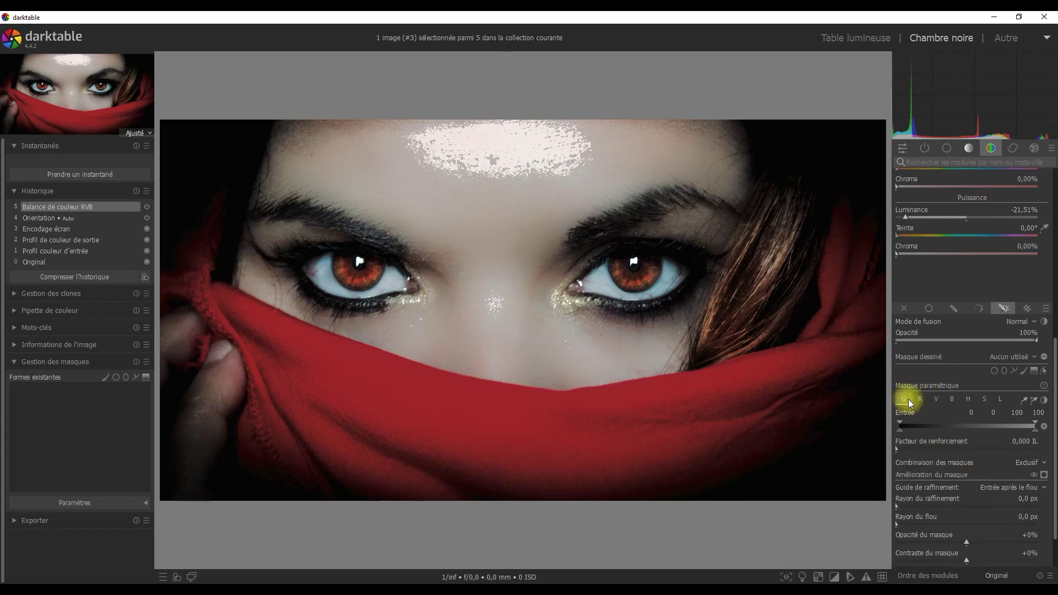
{"action": "left_click", "coordinate": [922, 400]}
- Base the parametric mask on the red channel and trace a four-node path around the right iris
{"action": "mouse_move", "coordinate": [921, 424]}
{"action": "left_mouse_down"}
{"action": "mouse_move", "coordinate": [1040, 423]}
{"action": "mouse_move", "coordinate": [1002, 426]}
{"action": "left_mouse_up"}
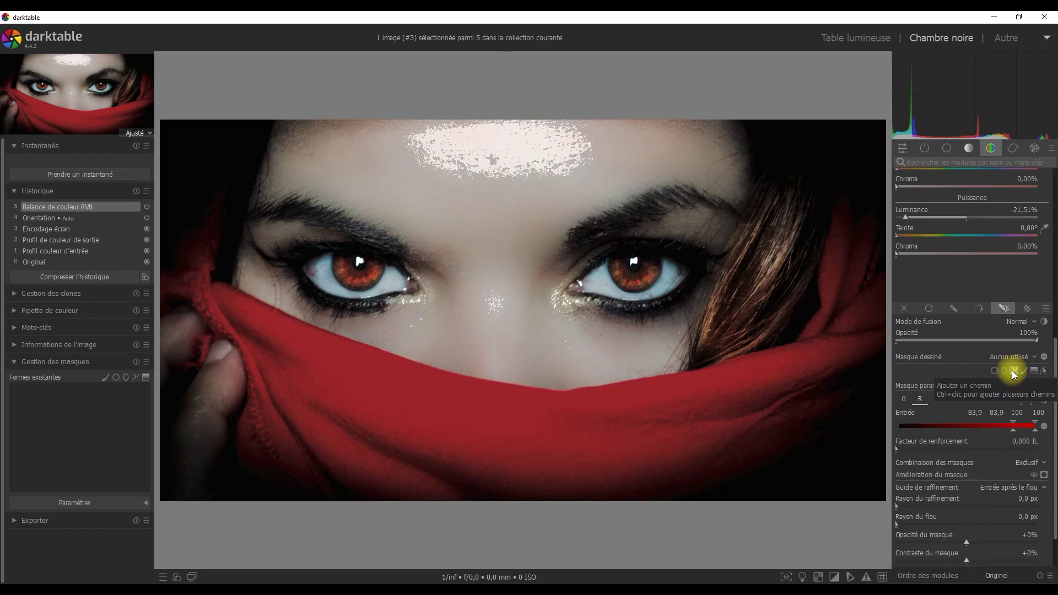
{"action": "left_click", "coordinate": [1015, 375]}
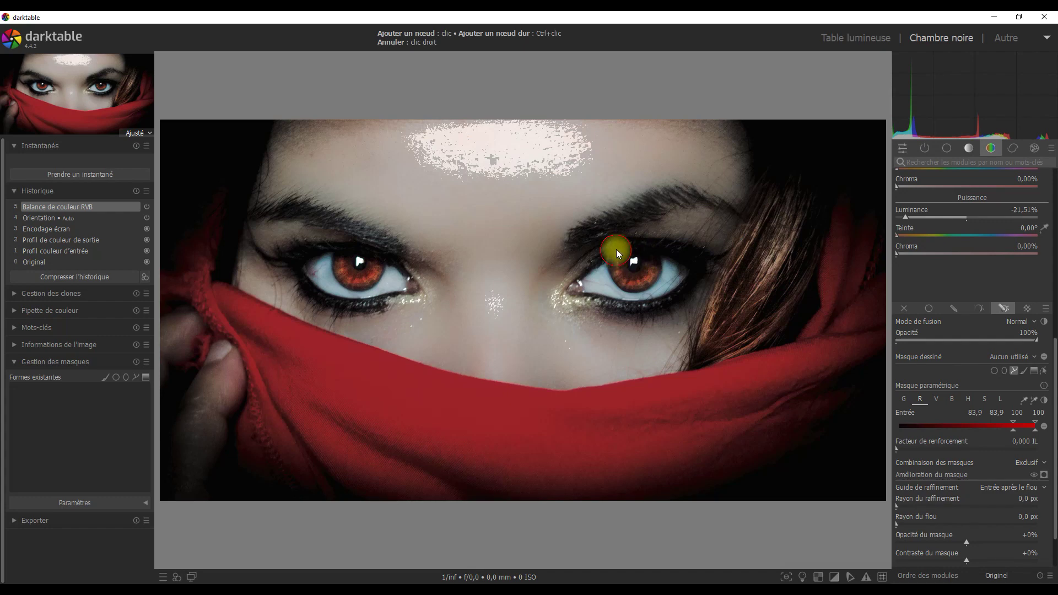
{"action": "left_click", "coordinate": [632, 252]}
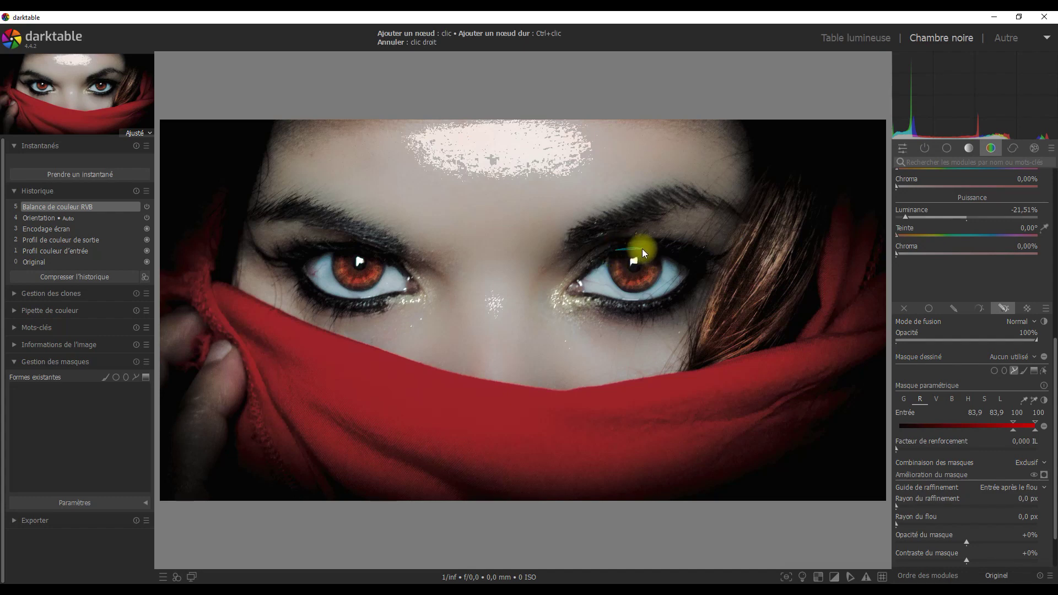
{"action": "left_click", "coordinate": [662, 270]}
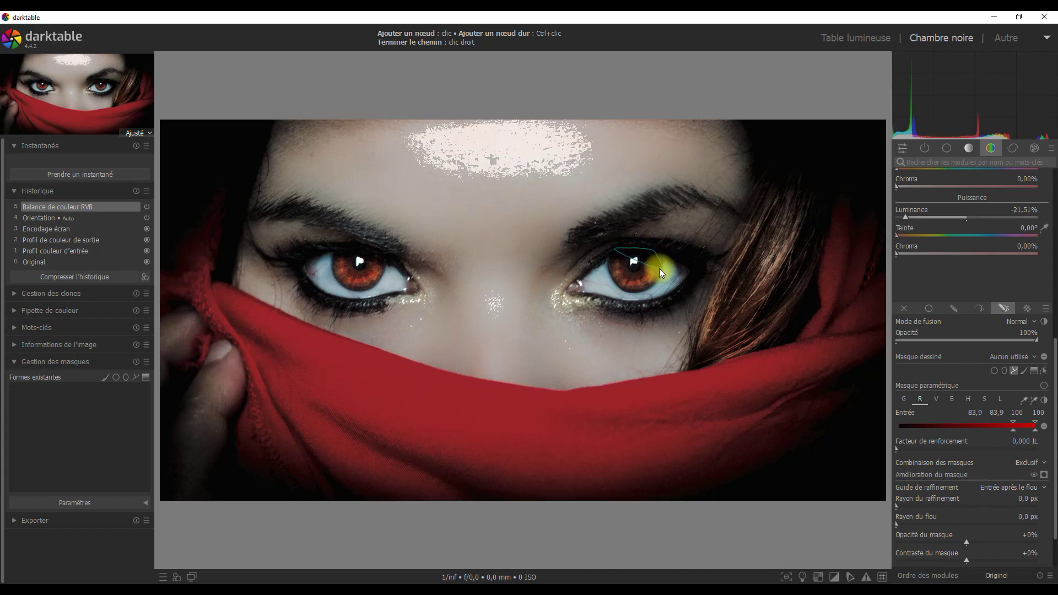
{"action": "left_click", "coordinate": [648, 290]}
{"action": "left_click", "coordinate": [624, 291]}
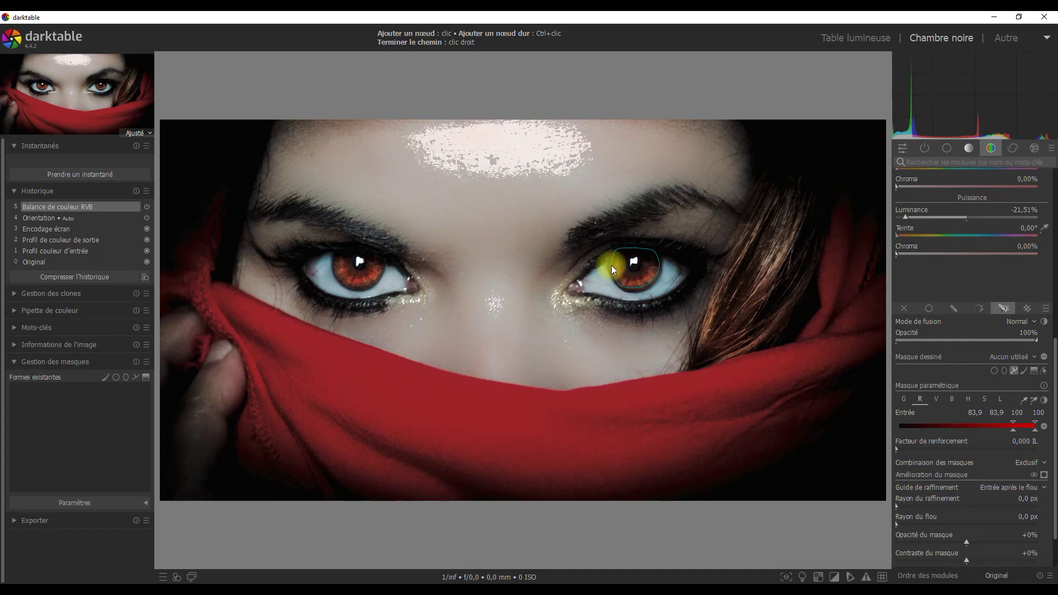
{"action": "right_click", "coordinate": [634, 269]}
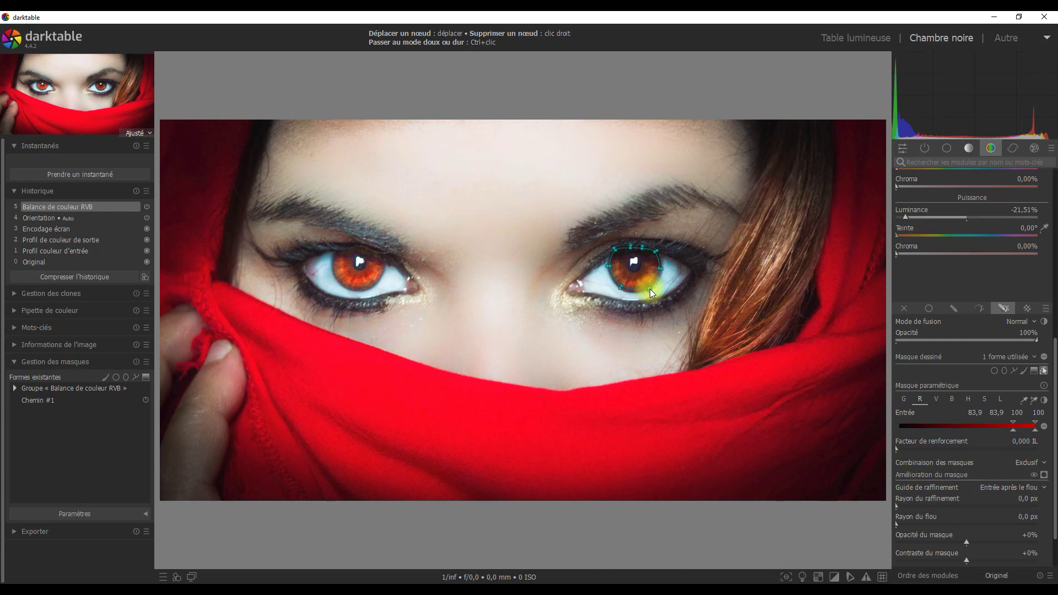
- Draw and close a second path around the left iris, giving the mask two path shapes
{"action": "left_click", "coordinate": [652, 293]}
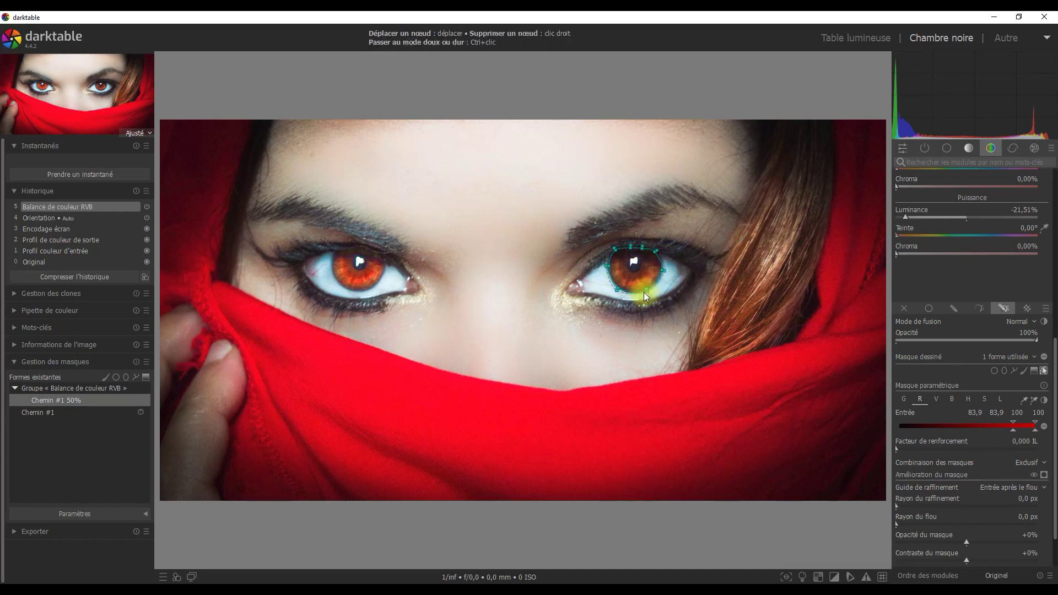
{"action": "left_click", "coordinate": [1017, 371]}
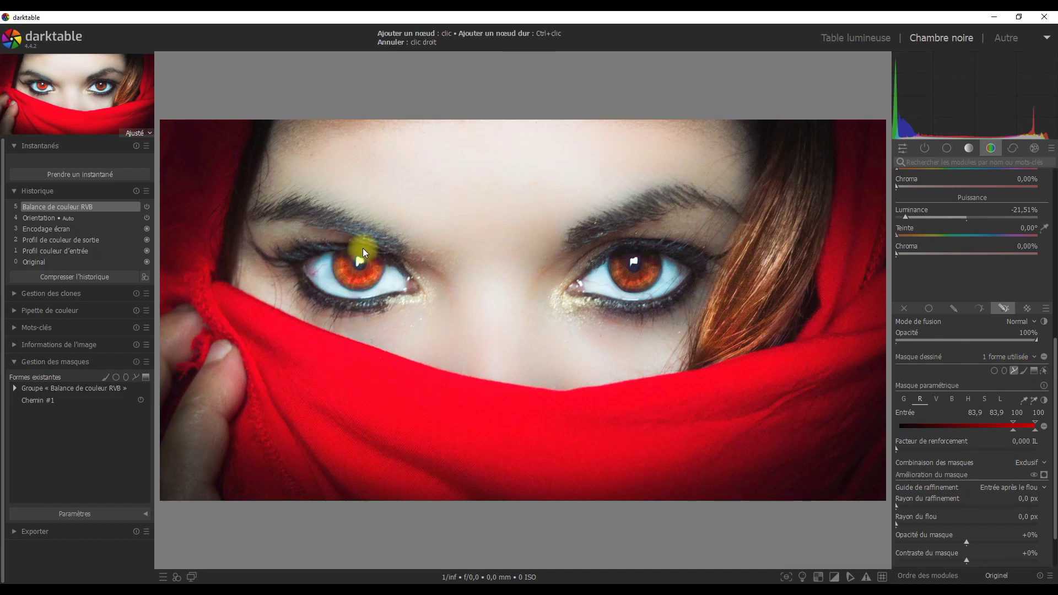
{"action": "left_click", "coordinate": [385, 262]}
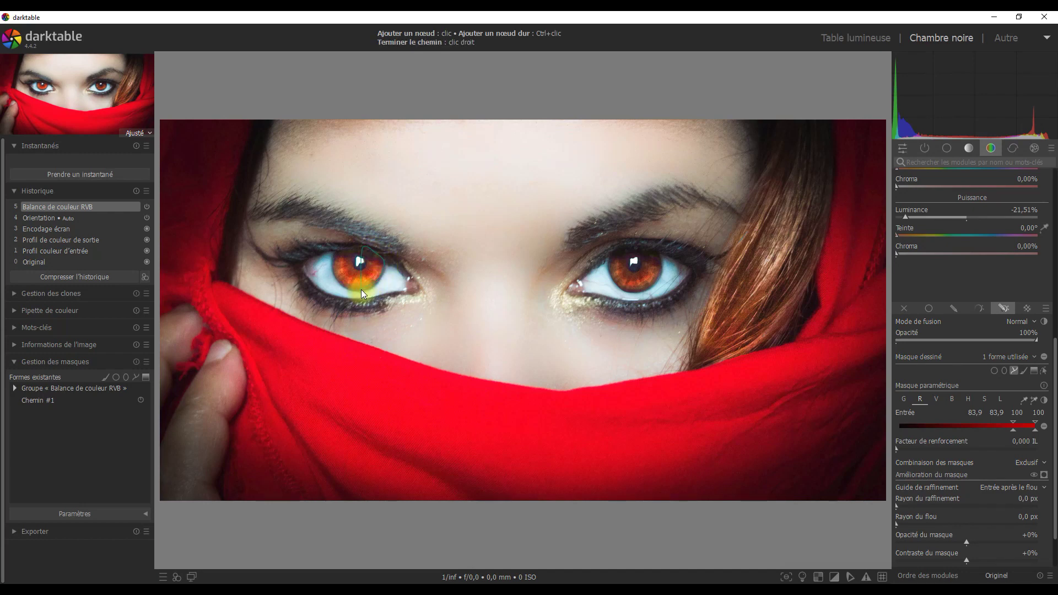
{"action": "left_click", "coordinate": [336, 252]}
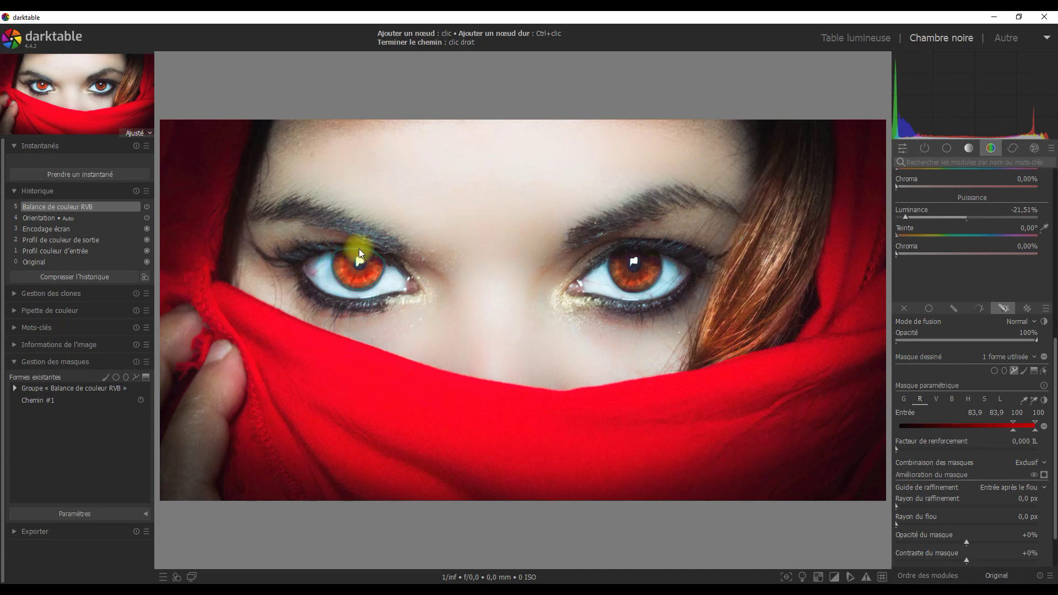
{"action": "right_click", "coordinate": [358, 253]}
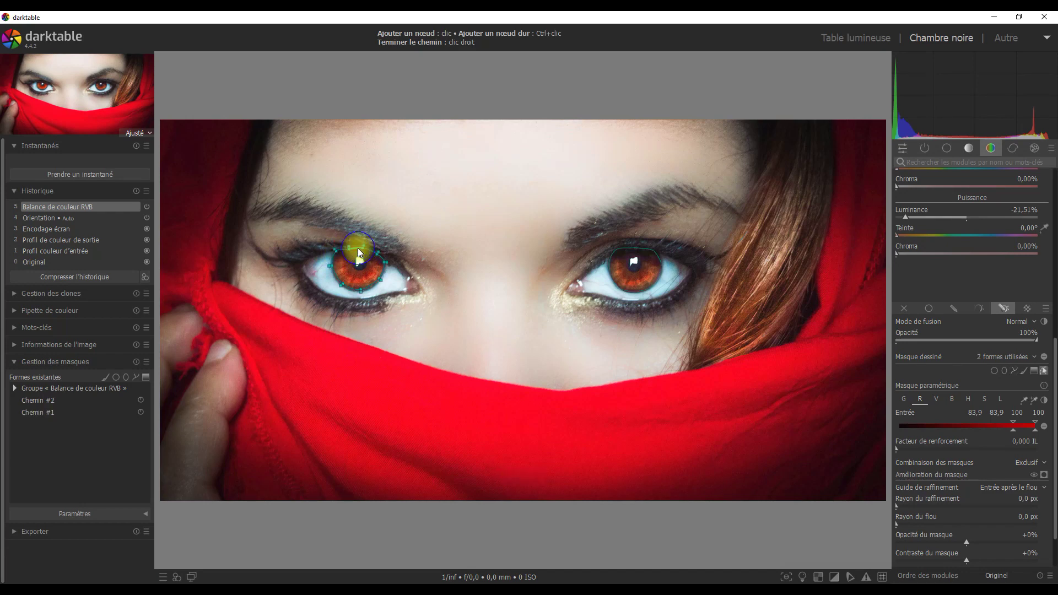
{"action": "left_click", "coordinate": [362, 288]}
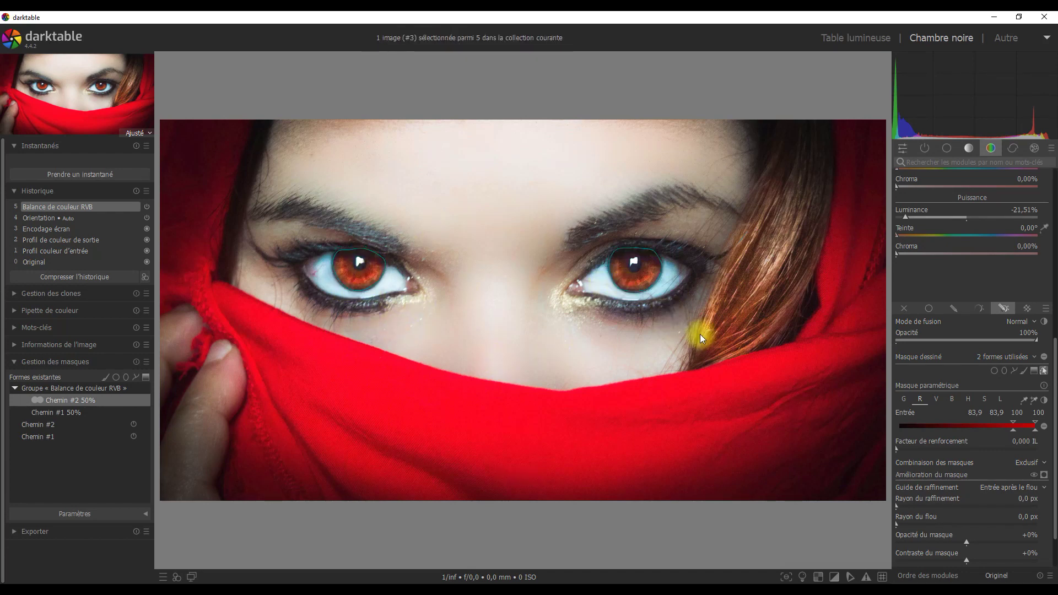
- Raise the colour balance rgb mask opacity to +27%
{"action": "scroll", "coordinate": [1050, 468], "scroll_direction": "down", "scroll_amount": 1}
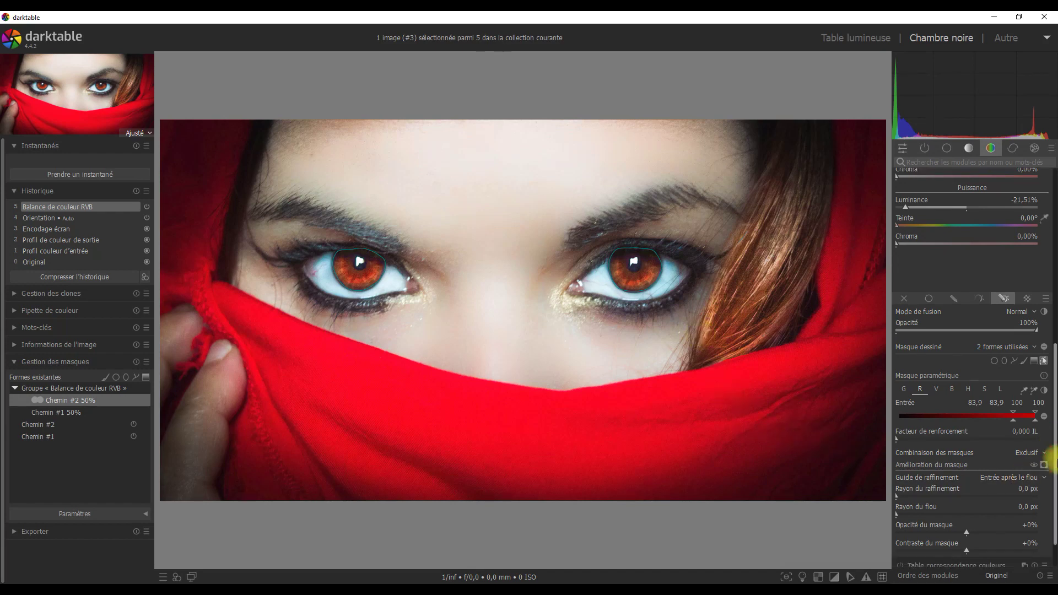
{"action": "scroll", "coordinate": [1052, 481], "scroll_direction": "down", "scroll_amount": 2}
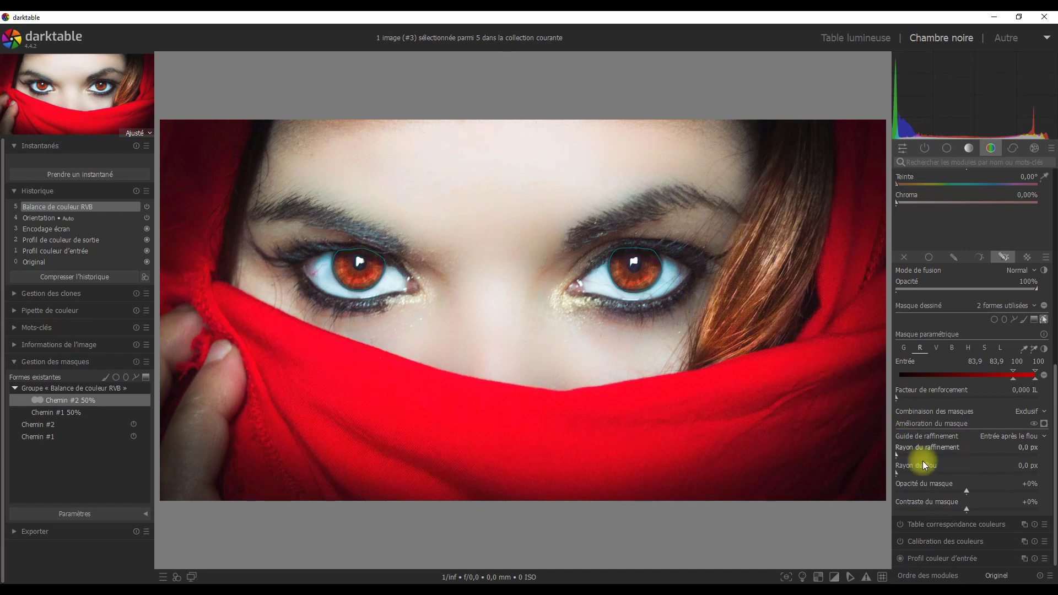
{"action": "left_click_drag", "start_coordinate": [967, 490], "coordinate": [987, 490]}
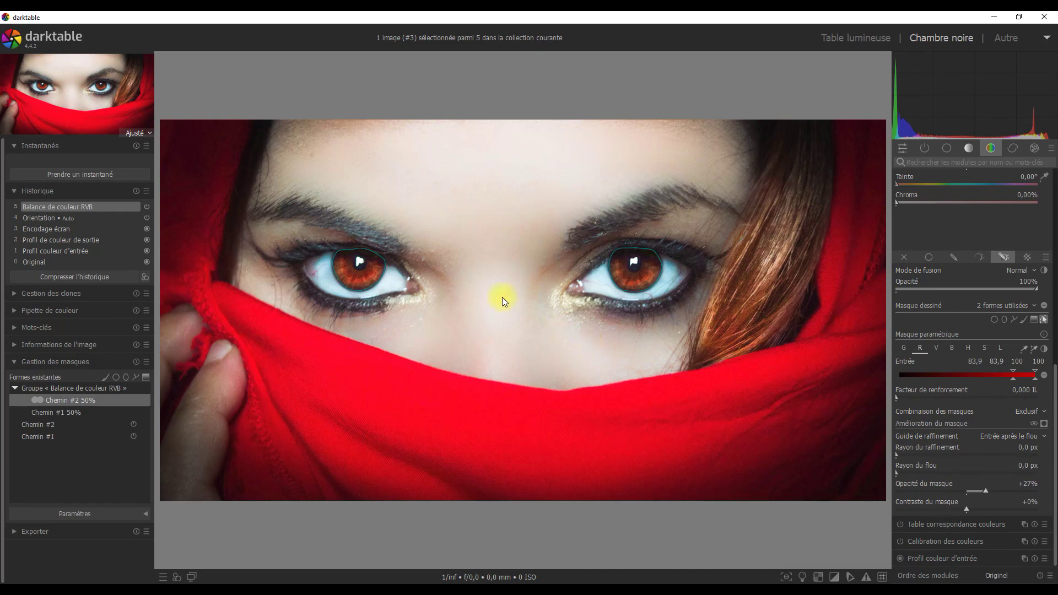
{"action": "left_click_drag", "start_coordinate": [1053, 400], "coordinate": [1052, 263]}
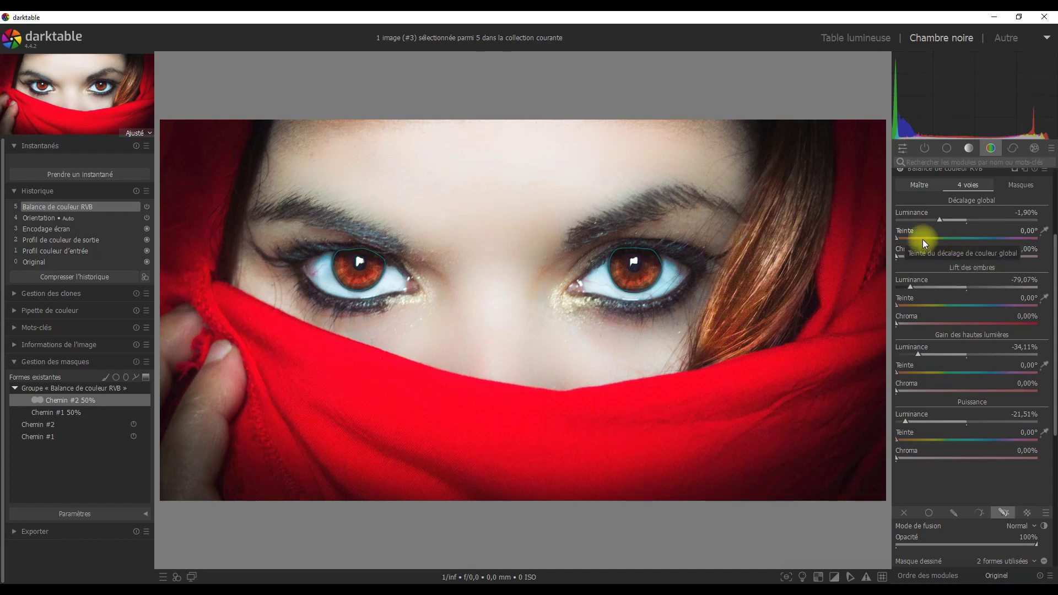
- Set offset, lift, gain and power hues to 180°, then view the original in Photo Viewer
{"action": "left_click_drag", "start_coordinate": [897, 238], "coordinate": [967, 236]}
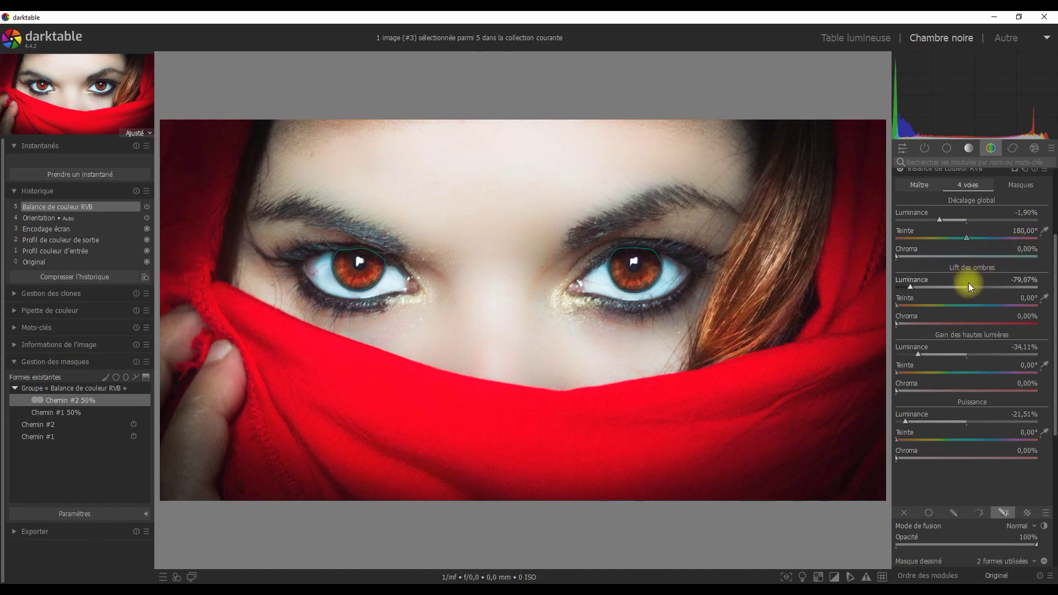
{"action": "left_click_drag", "start_coordinate": [896, 306], "coordinate": [967, 306]}
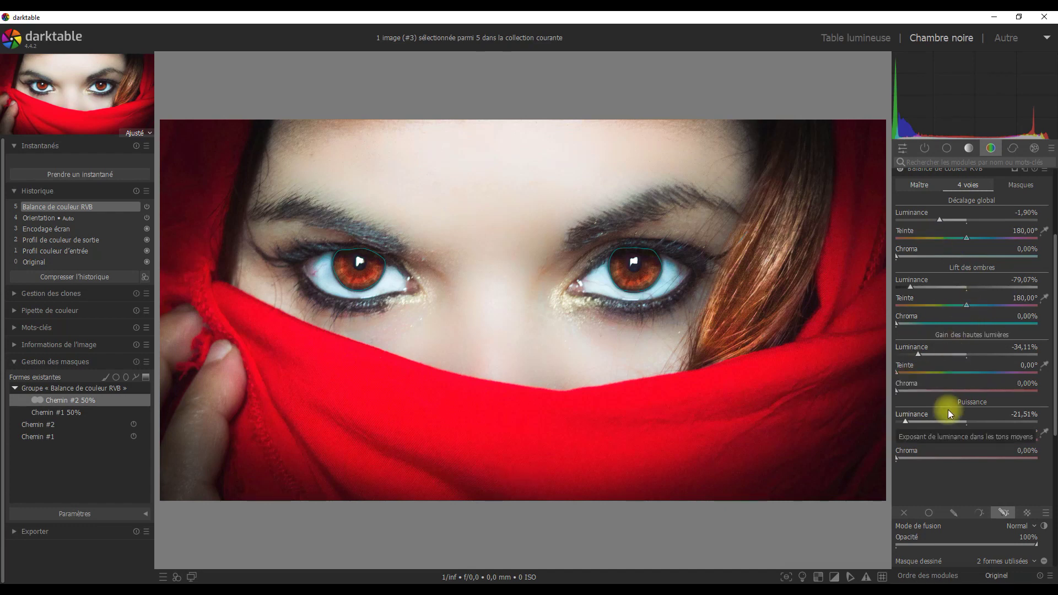
{"action": "left_click", "coordinate": [897, 373]}
{"action": "mouse_move", "coordinate": [896, 372]}
{"action": "left_mouse_down"}
{"action": "mouse_move", "coordinate": [967, 378]}
{"action": "mouse_move", "coordinate": [971, 406]}
{"action": "left_mouse_up"}
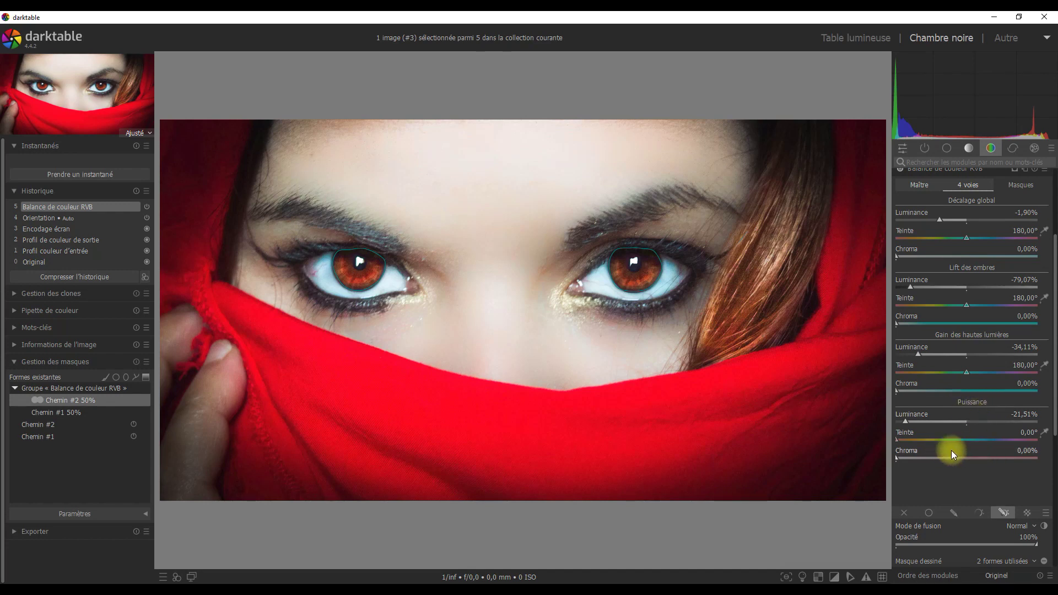
{"action": "left_click_drag", "start_coordinate": [896, 439], "coordinate": [970, 437]}
{"action": "double_click", "coordinate": [970, 433]}
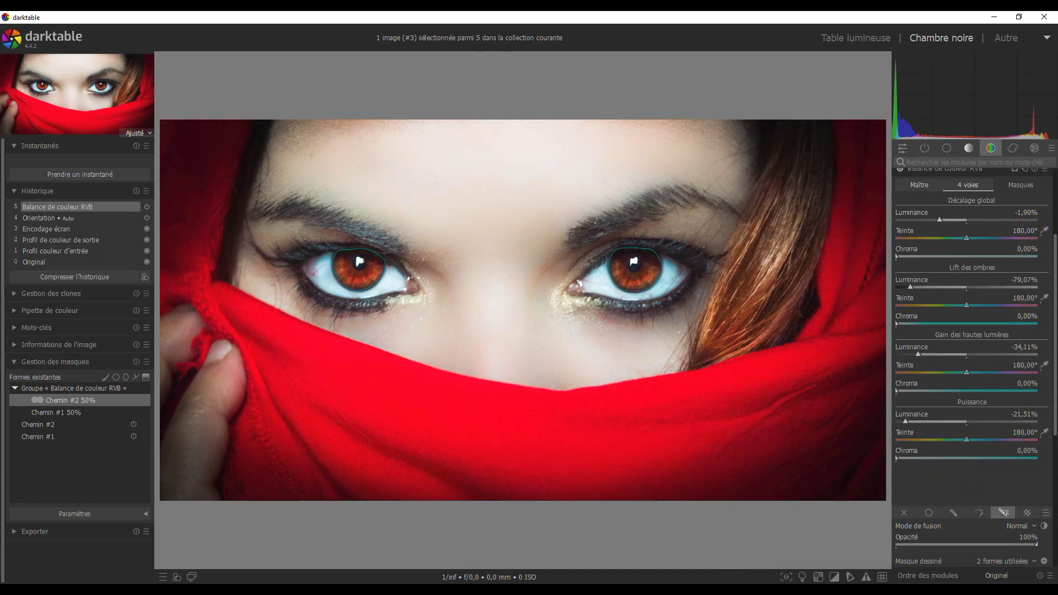
{"action": "left_click", "coordinate": [717, 590]}
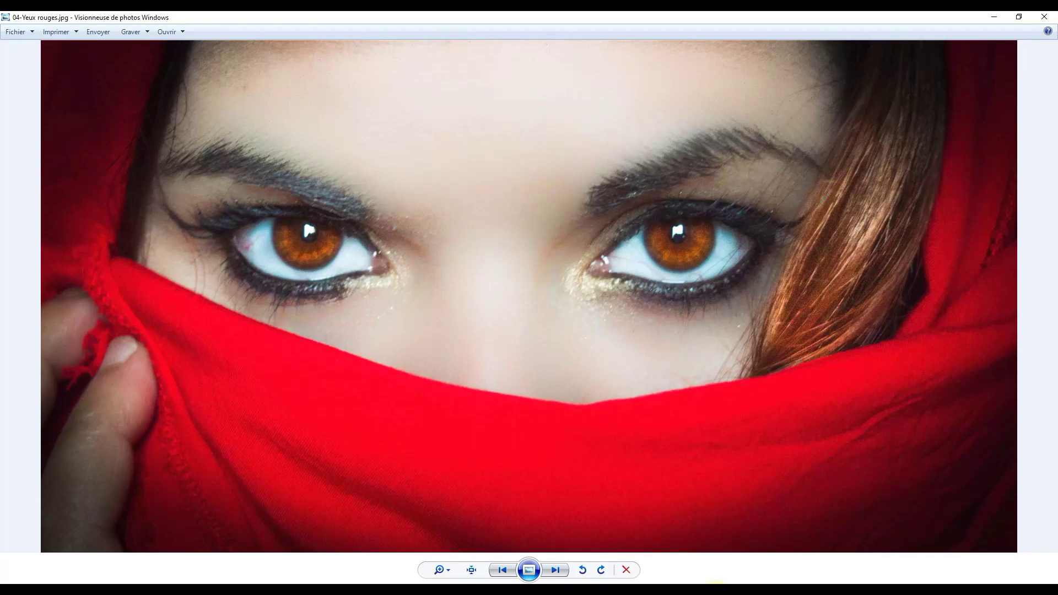
- Switch between the original 04-Yeux rouges.jpg and the darktable edit, ending back in darktable
{"action": "left_click", "coordinate": [717, 591]}
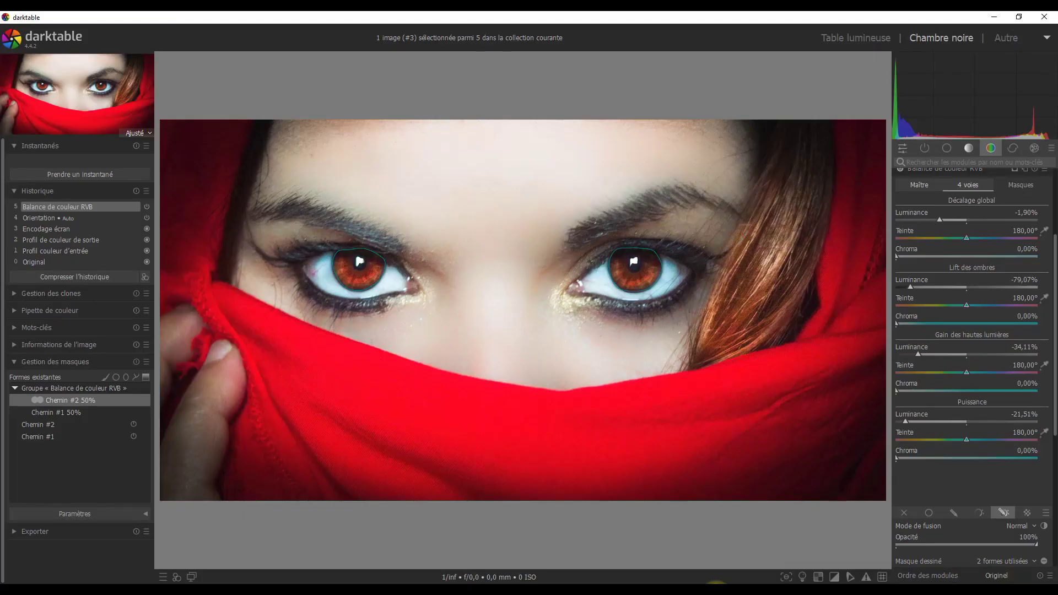
{"action": "left_click", "coordinate": [717, 591]}
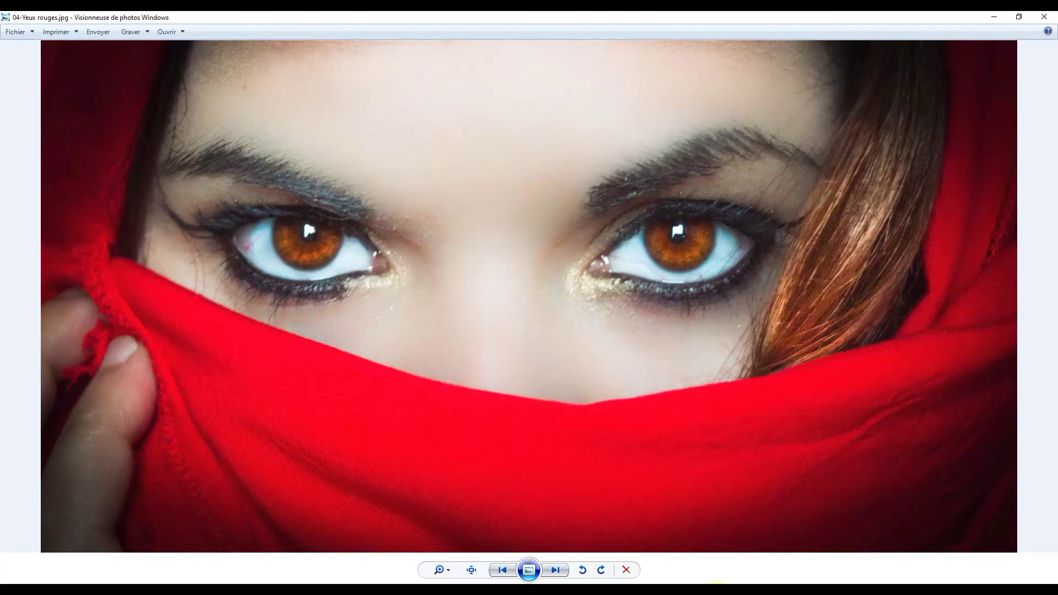
{"action": "left_click", "coordinate": [716, 573]}
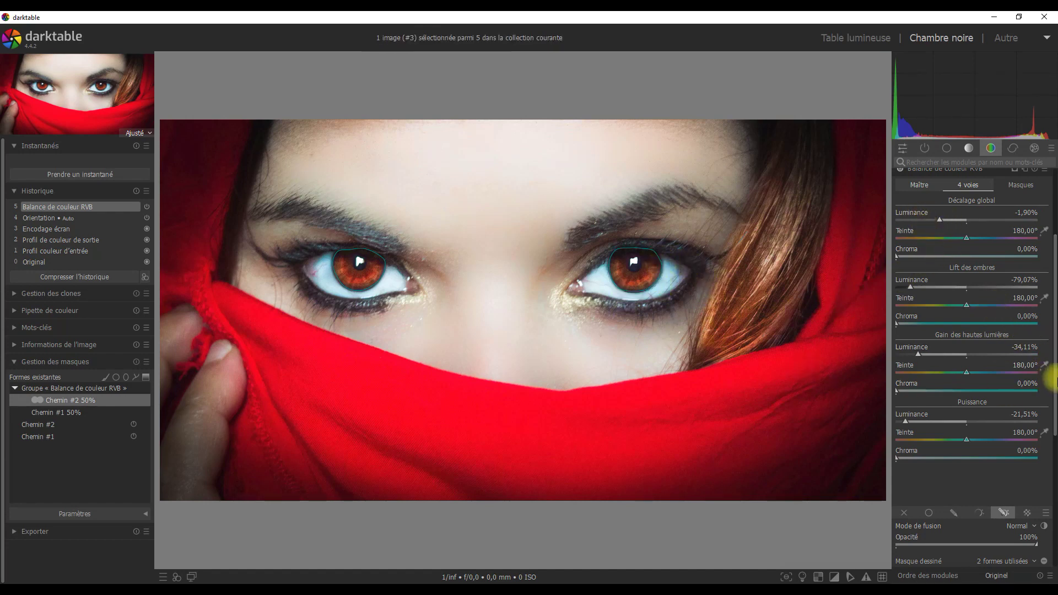
- Hide the mask outlines and set global offset luminance to about -3% with slightly raised chroma
{"action": "scroll", "coordinate": [1052, 364], "scroll_direction": "down", "scroll_amount": 1}
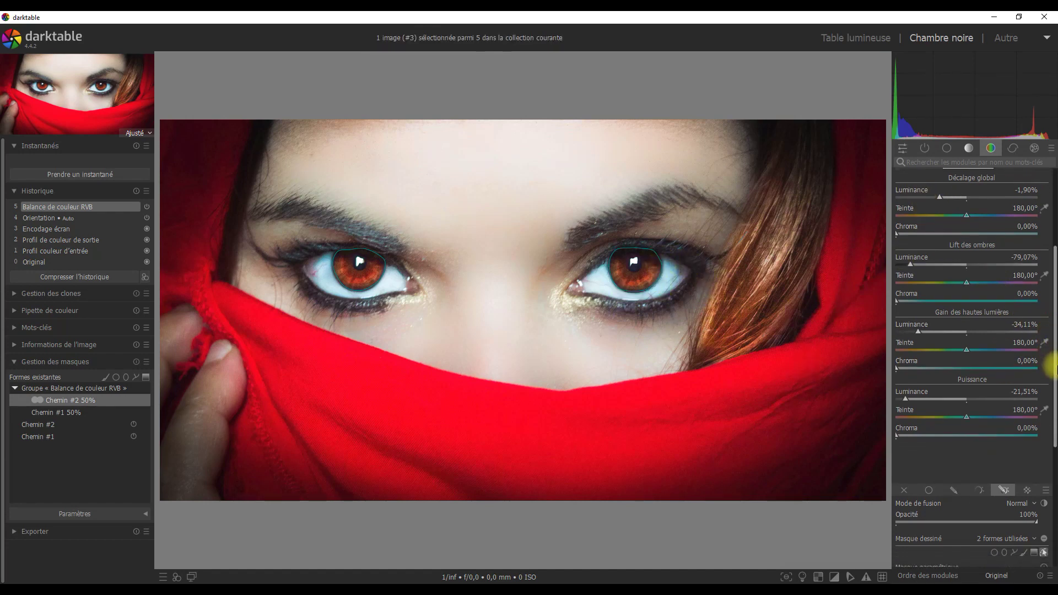
{"action": "scroll", "coordinate": [1050, 386], "scroll_direction": "down", "scroll_amount": 2}
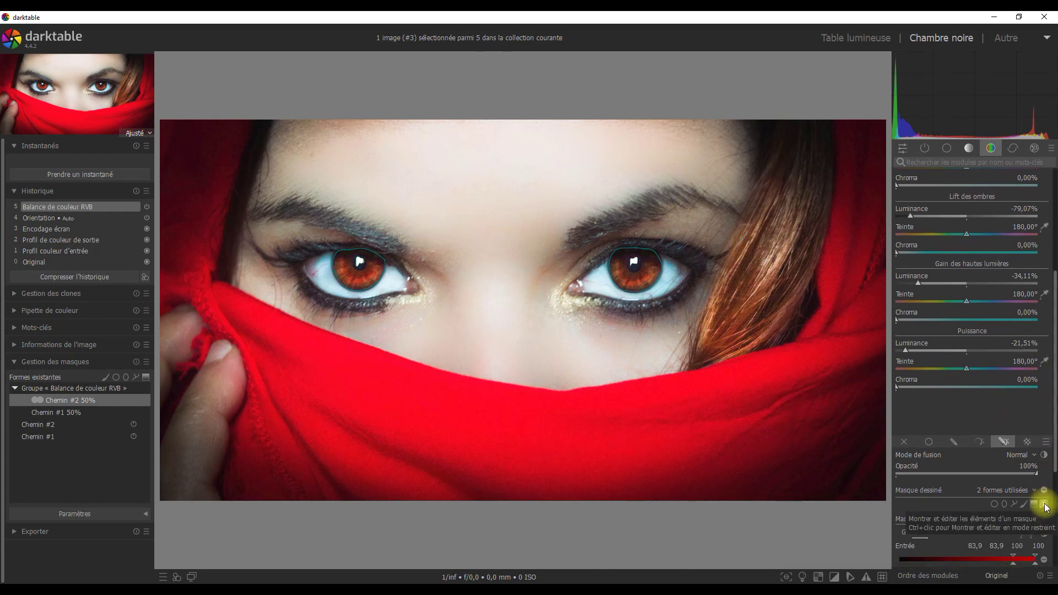
{"action": "left_click", "coordinate": [1044, 505]}
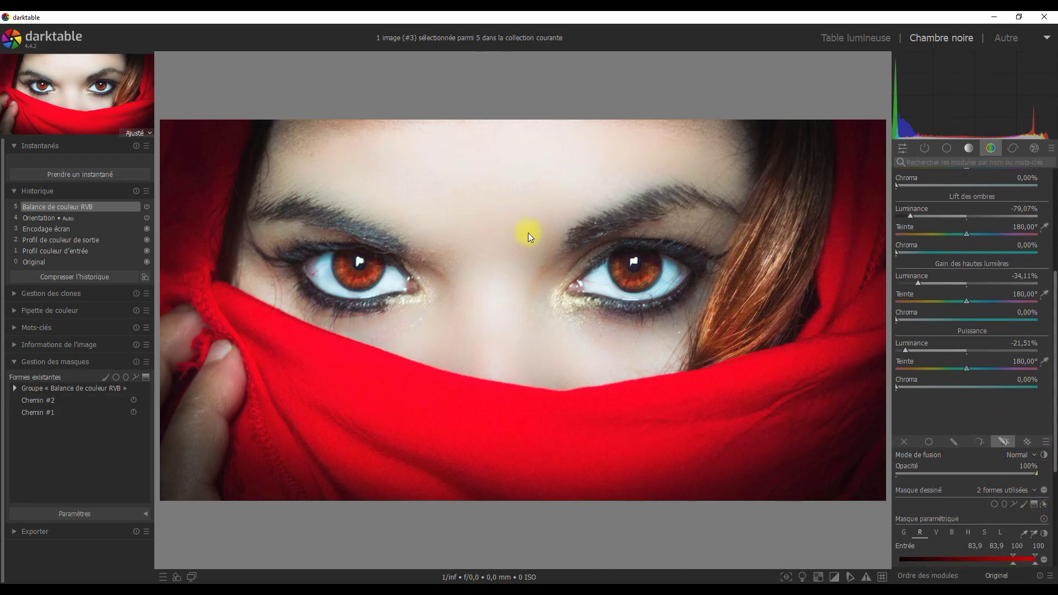
{"action": "left_click_drag", "start_coordinate": [1054, 350], "coordinate": [1051, 288]}
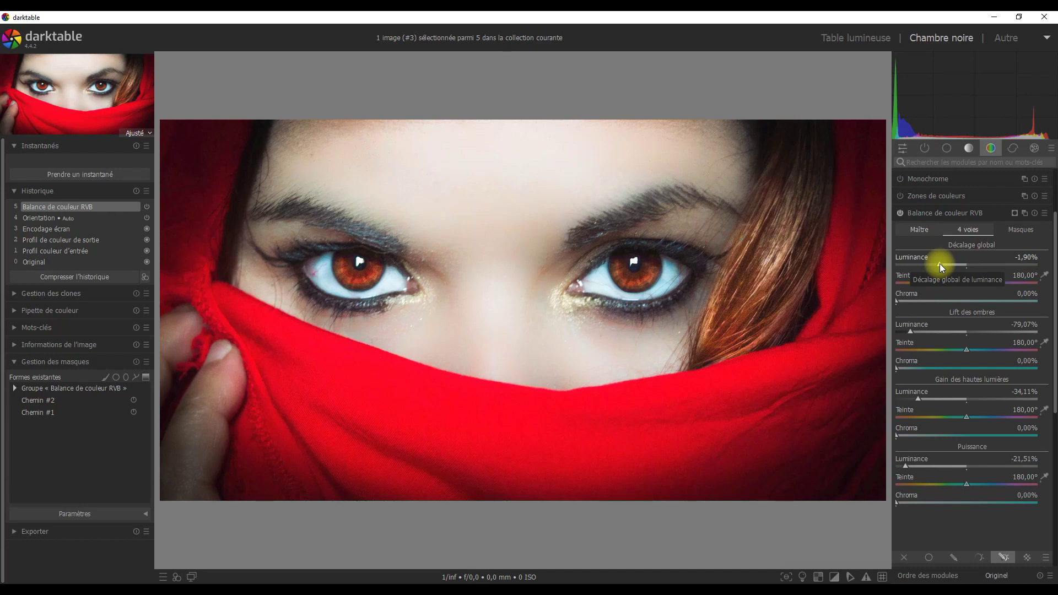
{"action": "left_click_drag", "start_coordinate": [938, 264], "coordinate": [920, 265]}
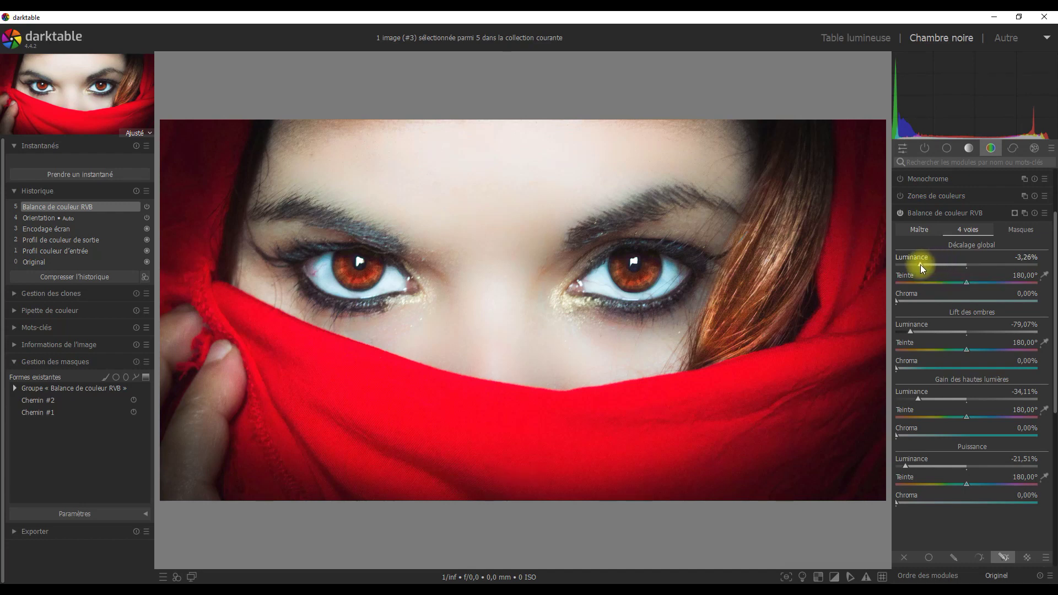
{"action": "left_click_drag", "start_coordinate": [923, 268], "coordinate": [924, 269]}
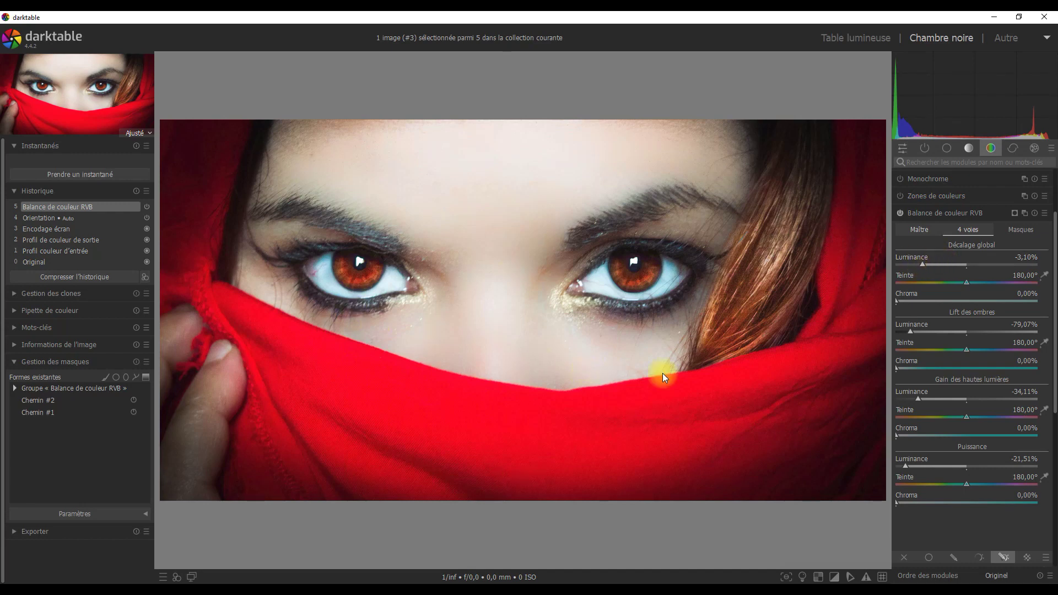
{"action": "left_click", "coordinate": [916, 300]}
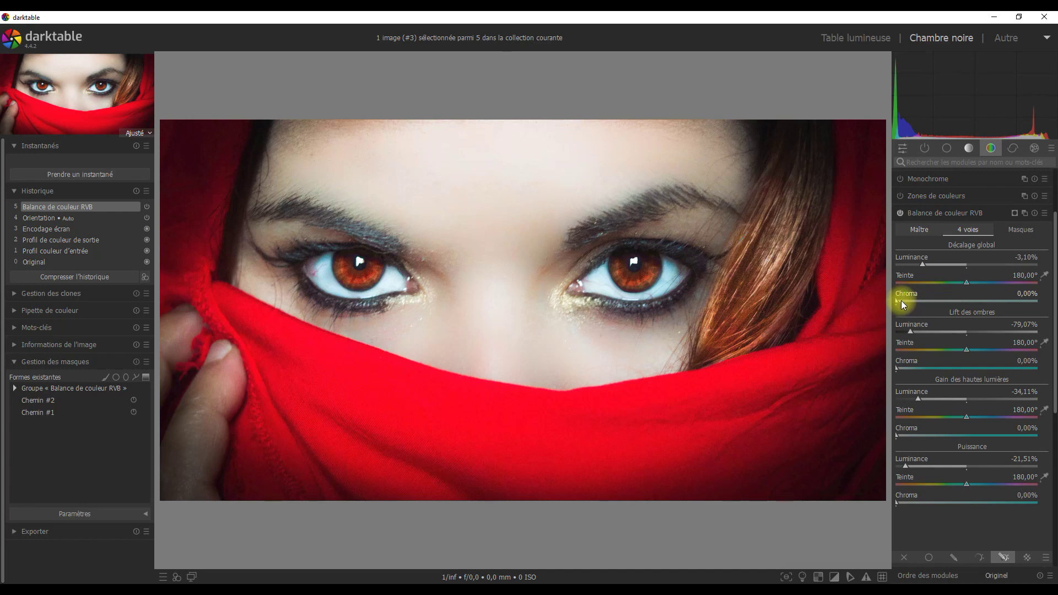
{"action": "left_click_drag", "start_coordinate": [981, 300], "coordinate": [874, 306]}
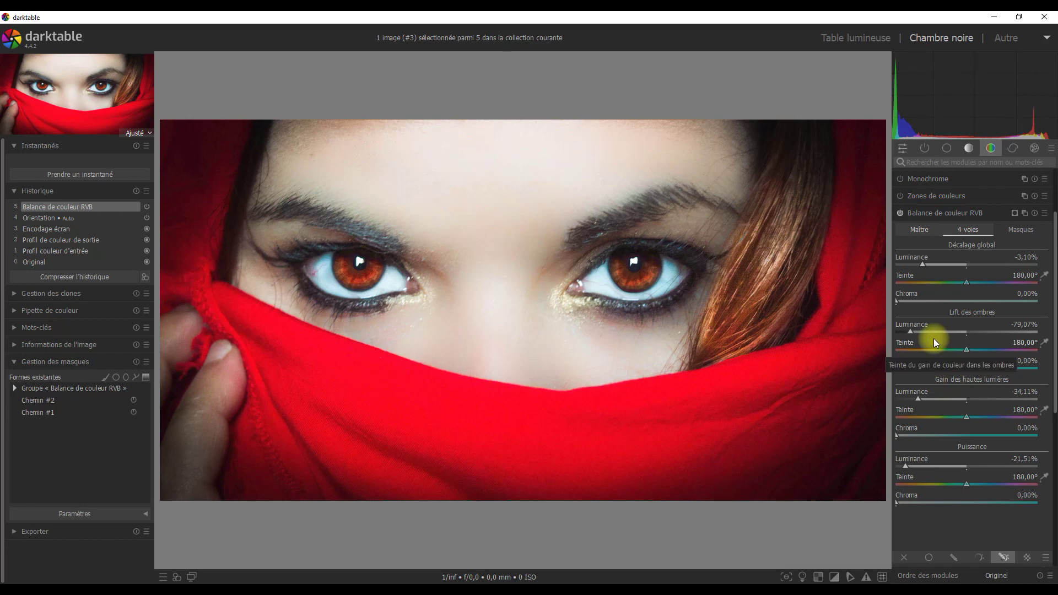
- Set shadows lift luminance to -57.36% and shadows lift chroma to 24.81%
{"action": "left_click_drag", "start_coordinate": [911, 332], "coordinate": [926, 332]}
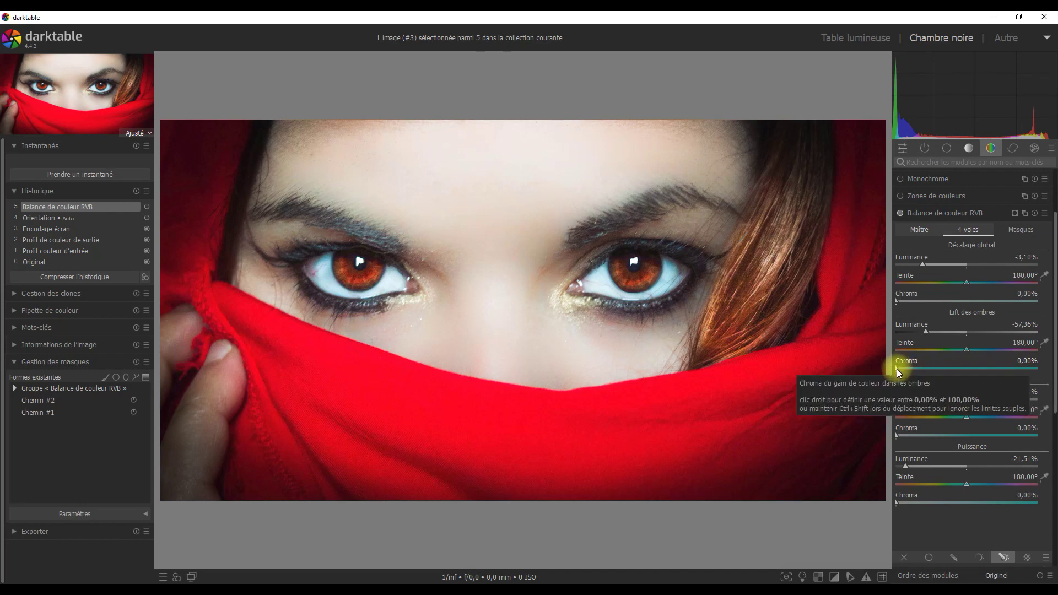
{"action": "left_click_drag", "start_coordinate": [897, 367], "coordinate": [966, 366]}
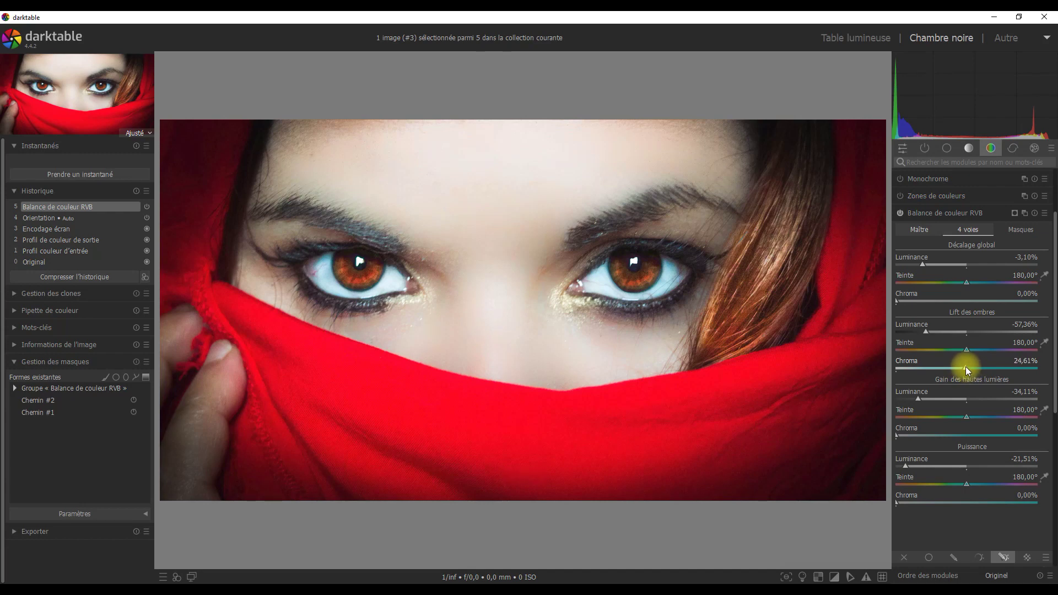
{"action": "left_click_drag", "start_coordinate": [966, 366], "coordinate": [968, 366]}
{"action": "left_click_drag", "start_coordinate": [968, 369], "coordinate": [965, 368]}
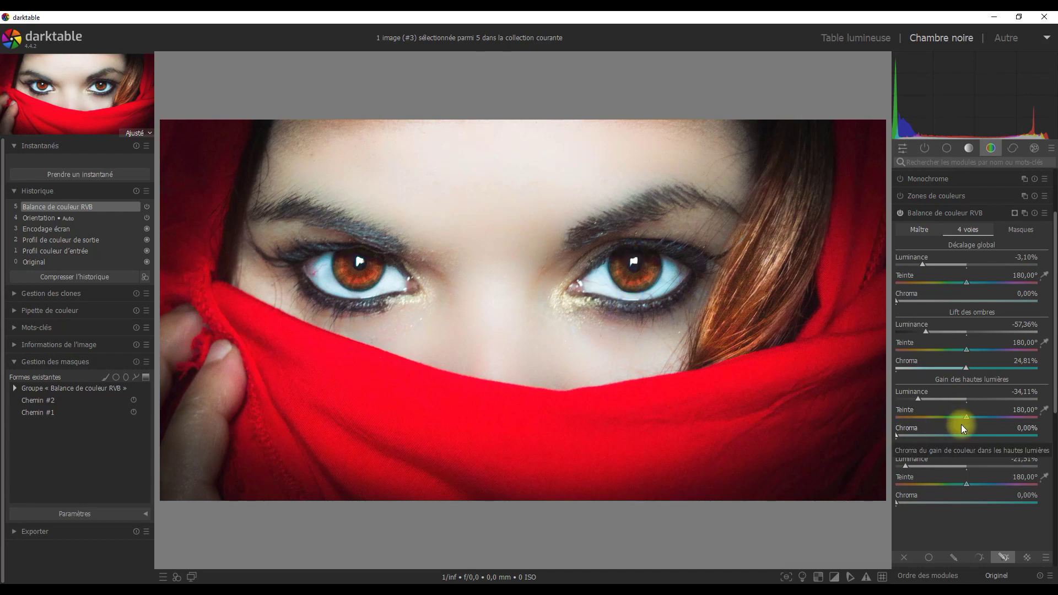
- Darken highlights gain luminance to -50%, keeping gain chroma at 0%
{"action": "left_click", "coordinate": [918, 399]}
{"action": "left_click_drag", "start_coordinate": [919, 400], "coordinate": [893, 408]}
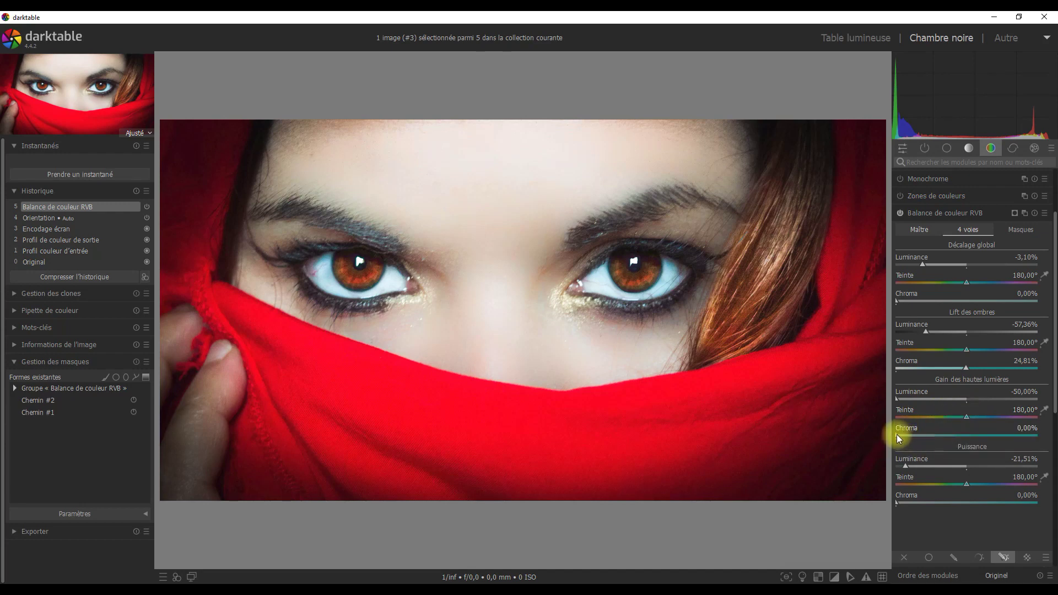
{"action": "left_click_drag", "start_coordinate": [899, 440], "coordinate": [875, 441]}
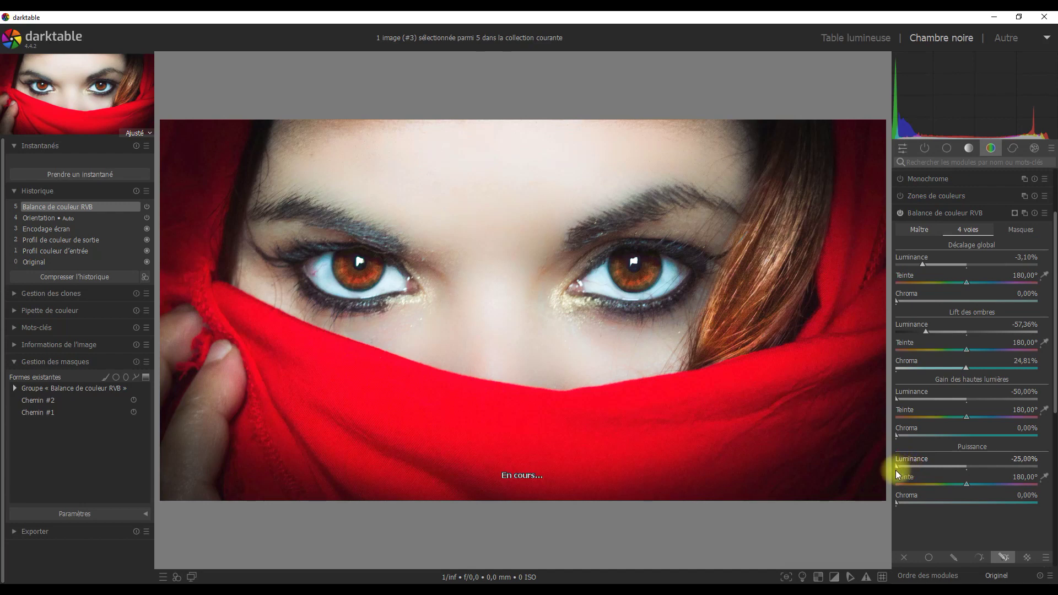
- Set power luminance to -25% and power chroma to 1.16%, then show the original for comparison
{"action": "left_click_drag", "start_coordinate": [907, 467], "coordinate": [868, 471]}
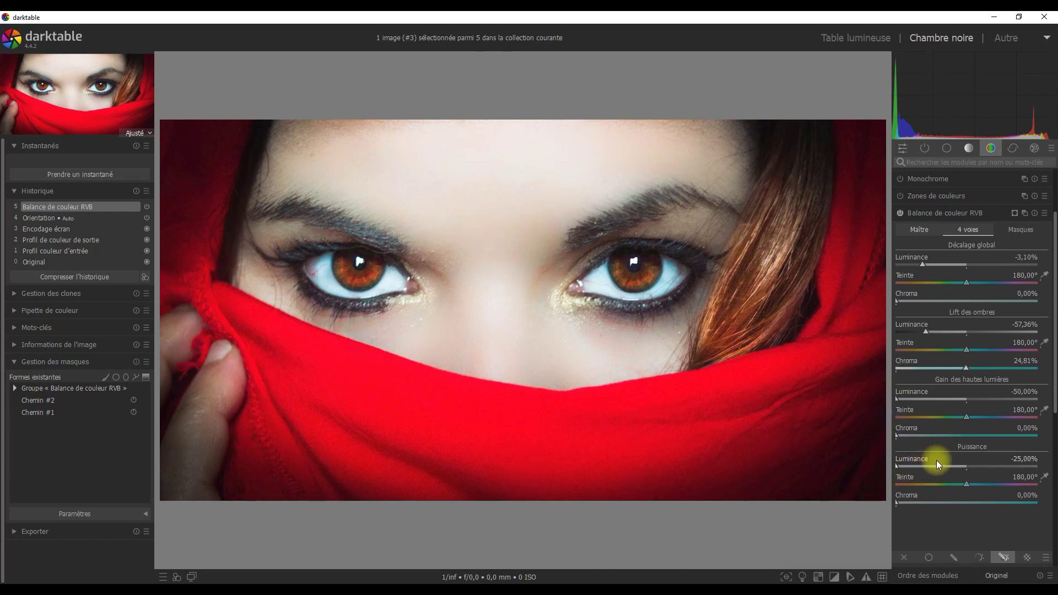
{"action": "left_click", "coordinate": [898, 502]}
{"action": "left_click_drag", "start_coordinate": [900, 502], "coordinate": [911, 503]}
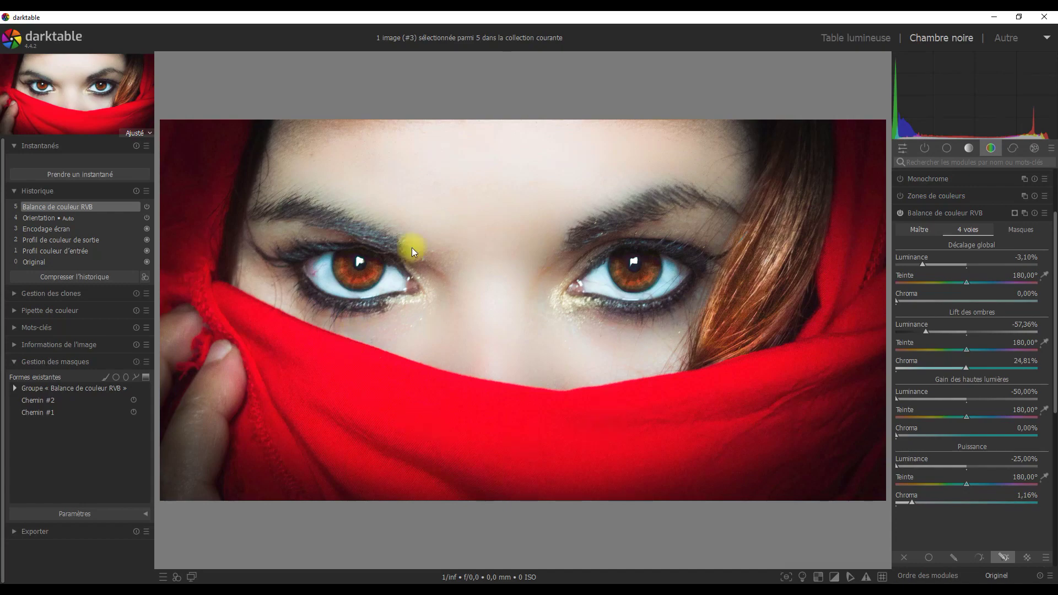
{"action": "left_click", "coordinate": [716, 579]}
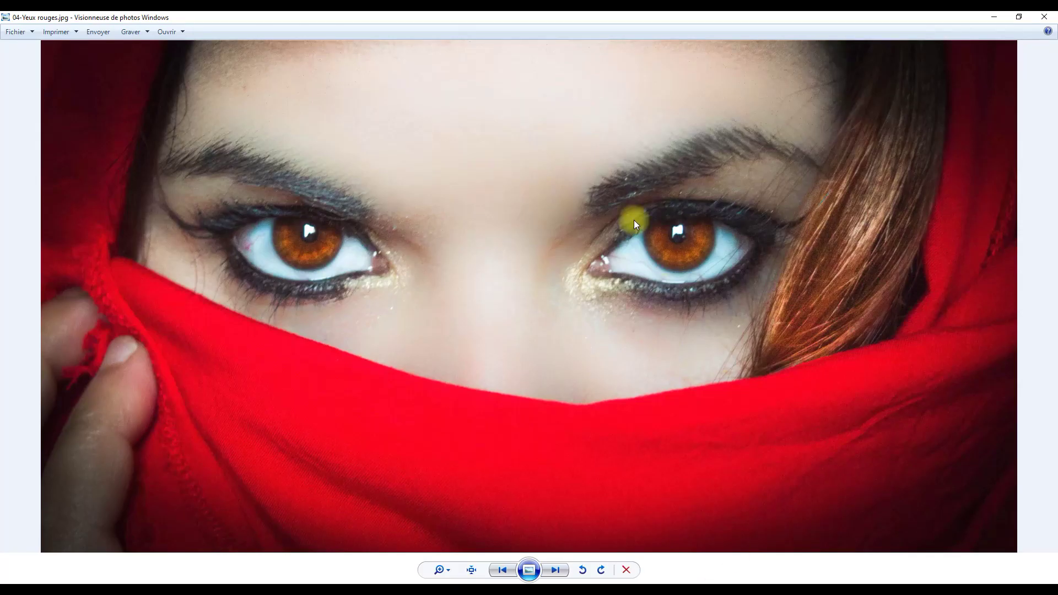
{"action": "left_click", "coordinate": [716, 579]}
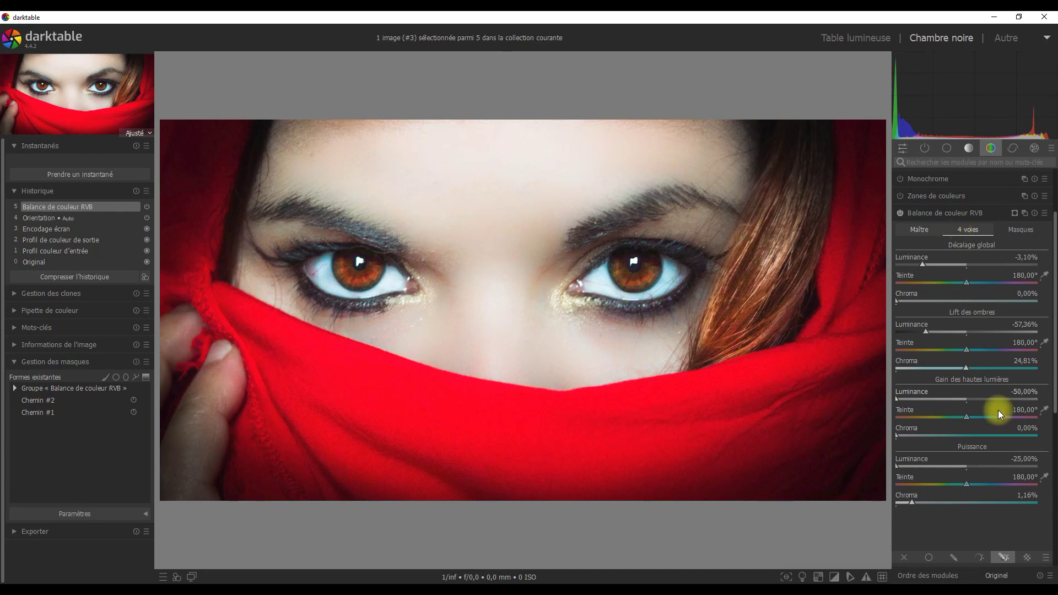
- In the mask settings, set the shadows transition to 0% and adjust the white and grey pivots
{"action": "left_click", "coordinate": [1023, 233]}
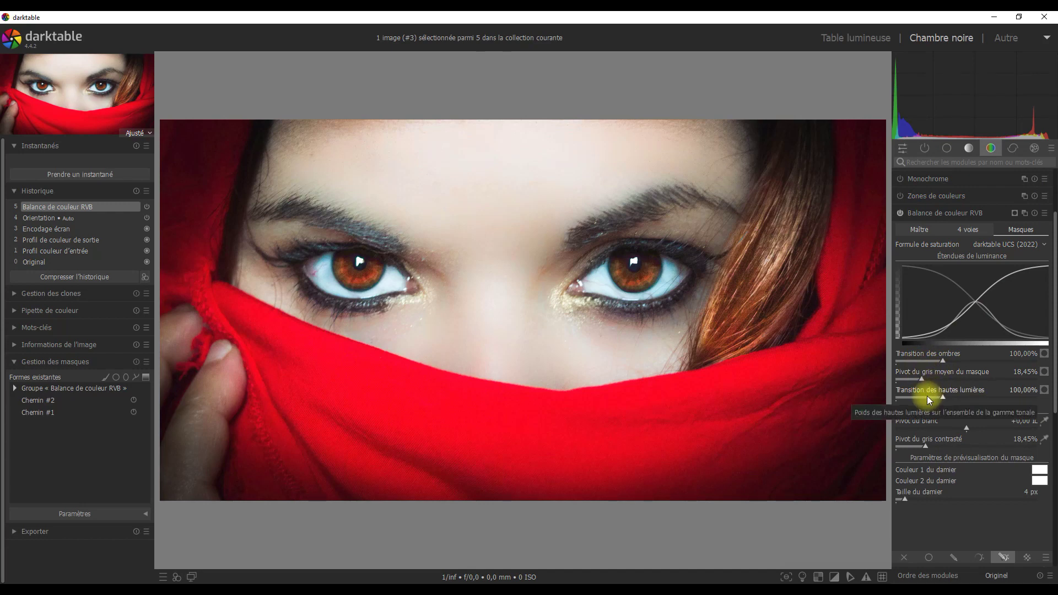
{"action": "mouse_move", "coordinate": [943, 361]}
{"action": "left_mouse_down"}
{"action": "mouse_move", "coordinate": [891, 361]}
{"action": "mouse_move", "coordinate": [907, 378]}
{"action": "mouse_move", "coordinate": [893, 383]}
{"action": "mouse_move", "coordinate": [924, 400]}
{"action": "mouse_move", "coordinate": [892, 402]}
{"action": "left_mouse_up"}
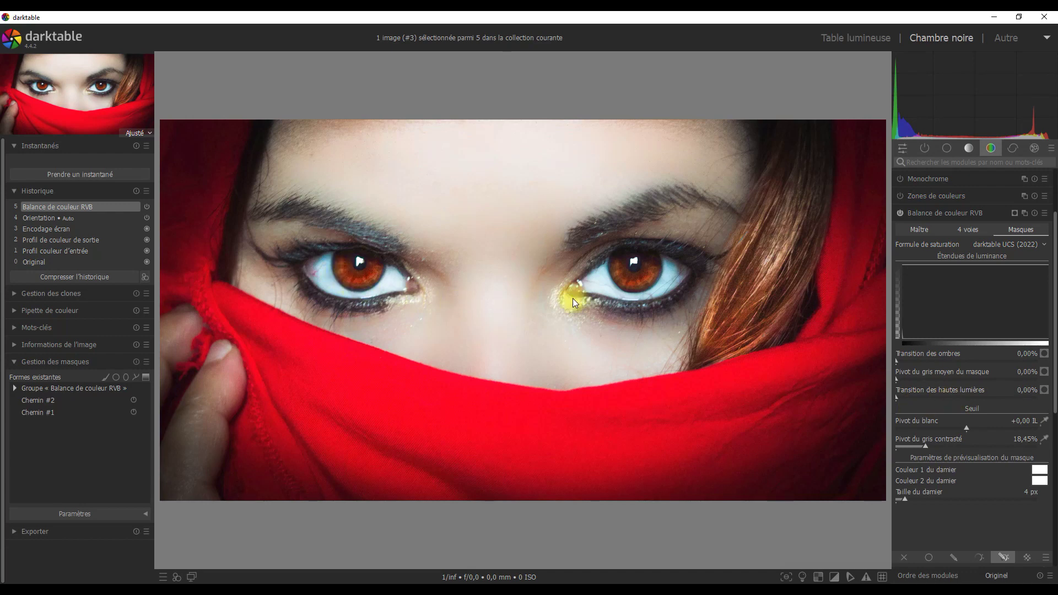
{"action": "mouse_move", "coordinate": [969, 430]}
{"action": "left_mouse_down"}
{"action": "mouse_move", "coordinate": [900, 431]}
{"action": "mouse_move", "coordinate": [1025, 431]}
{"action": "mouse_move", "coordinate": [965, 430]}
{"action": "left_mouse_up"}
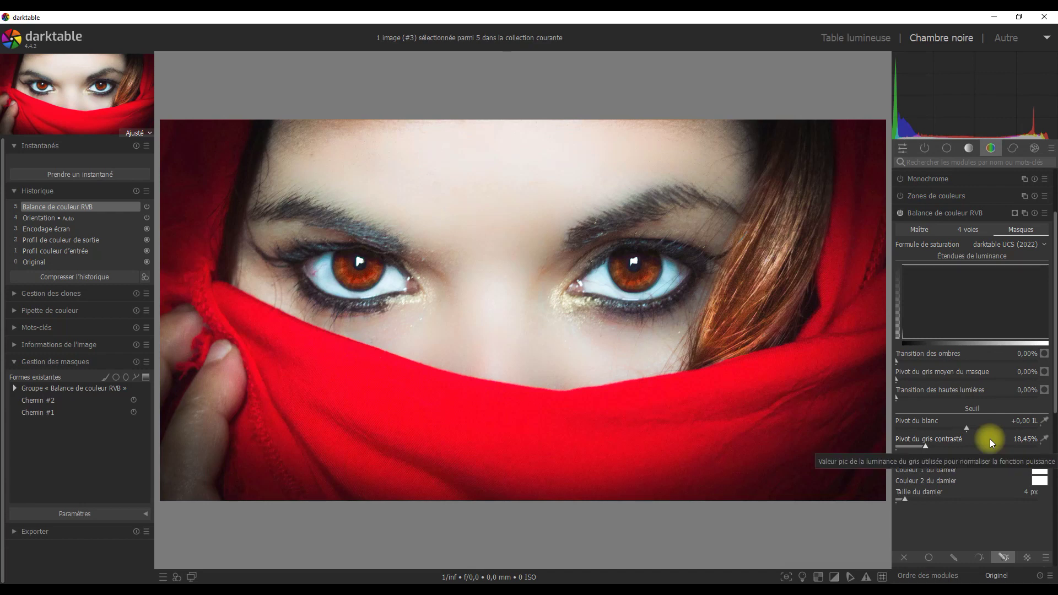
{"action": "mouse_move", "coordinate": [925, 448]}
{"action": "left_mouse_down"}
{"action": "mouse_move", "coordinate": [1023, 448]}
{"action": "mouse_move", "coordinate": [898, 450]}
{"action": "left_mouse_up"}
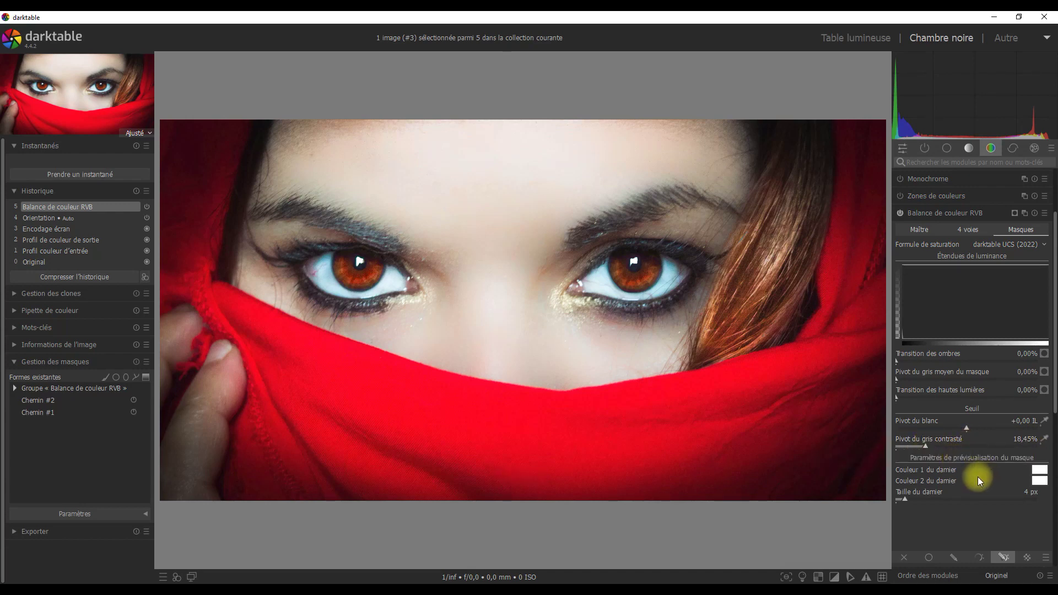
- Make both checkerboard colours brown and set the contrast grey fulcrum to 18.45%
{"action": "left_click", "coordinate": [1040, 471]}
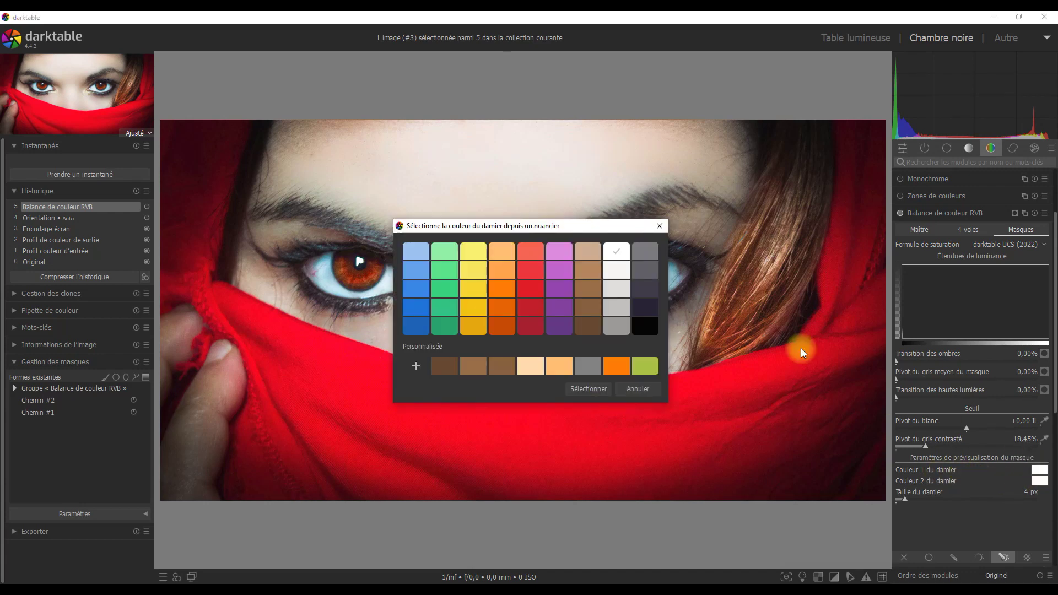
{"action": "left_click_drag", "start_coordinate": [579, 226], "coordinate": [529, 216]}
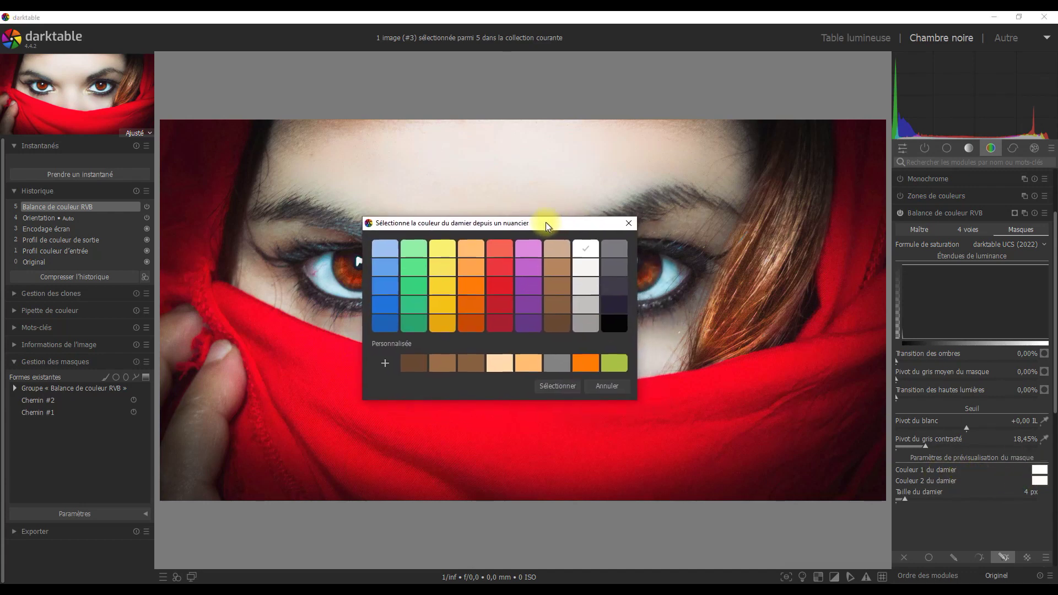
{"action": "left_click", "coordinate": [541, 298]}
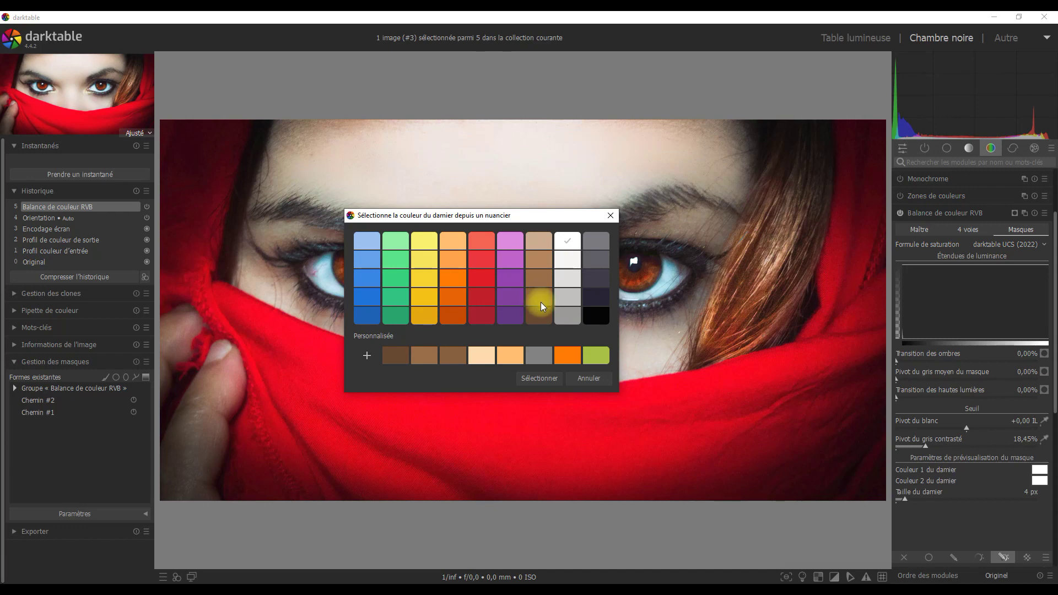
{"action": "left_click", "coordinate": [540, 379]}
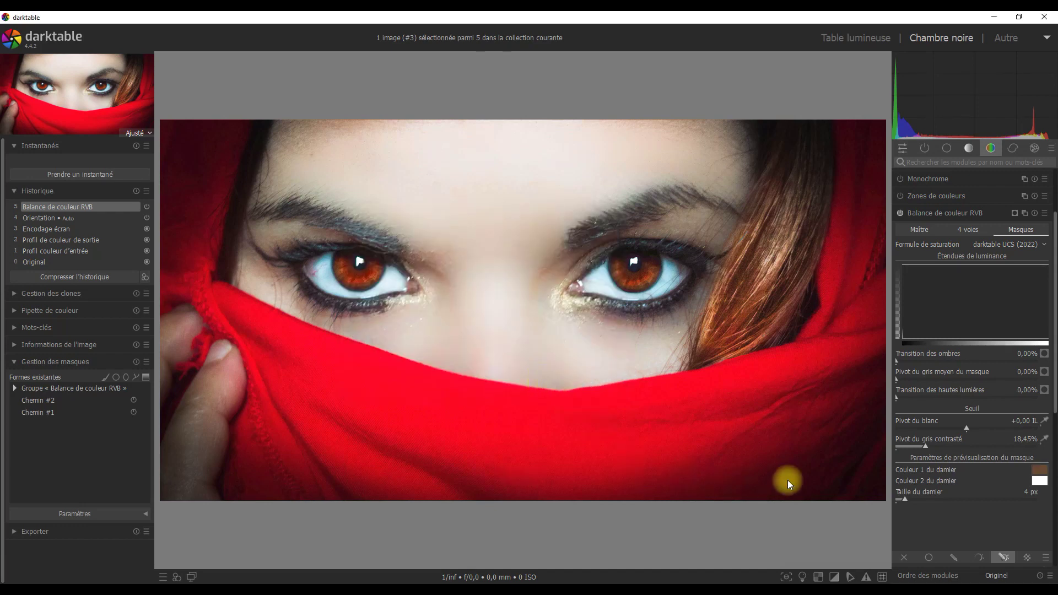
{"action": "left_click", "coordinate": [1041, 480]}
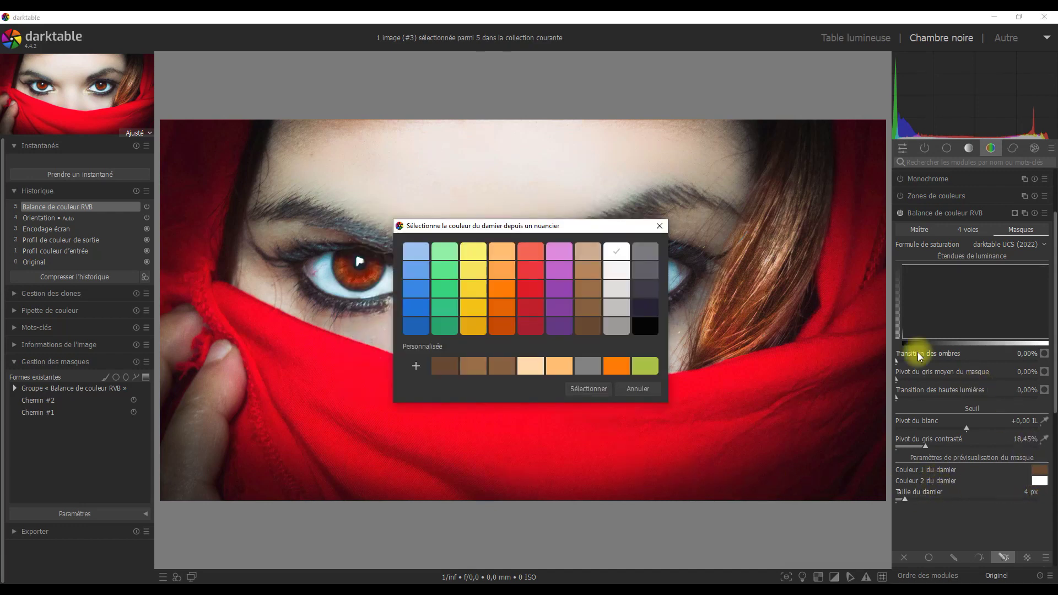
{"action": "left_click", "coordinate": [589, 327]}
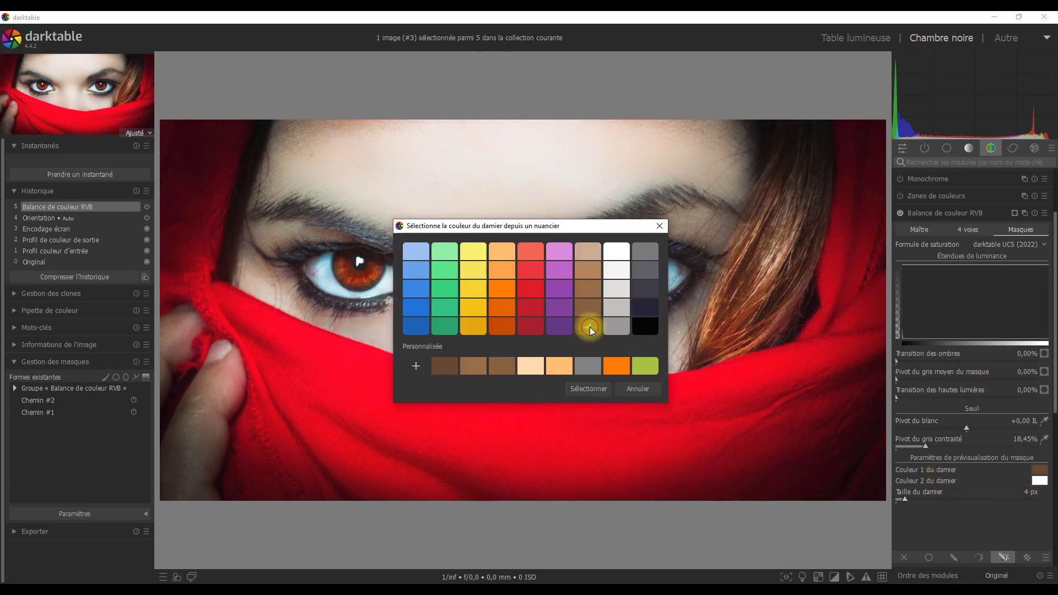
{"action": "left_click", "coordinate": [587, 389]}
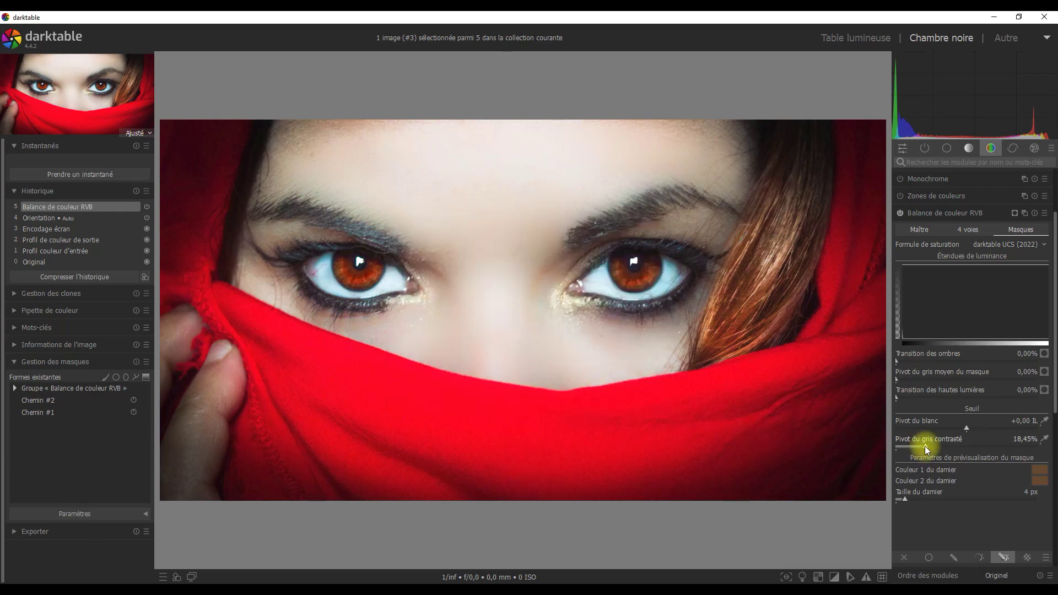
{"action": "mouse_move", "coordinate": [926, 449]}
{"action": "left_mouse_down"}
{"action": "mouse_move", "coordinate": [898, 456]}
{"action": "mouse_move", "coordinate": [1017, 449]}
{"action": "left_mouse_up"}
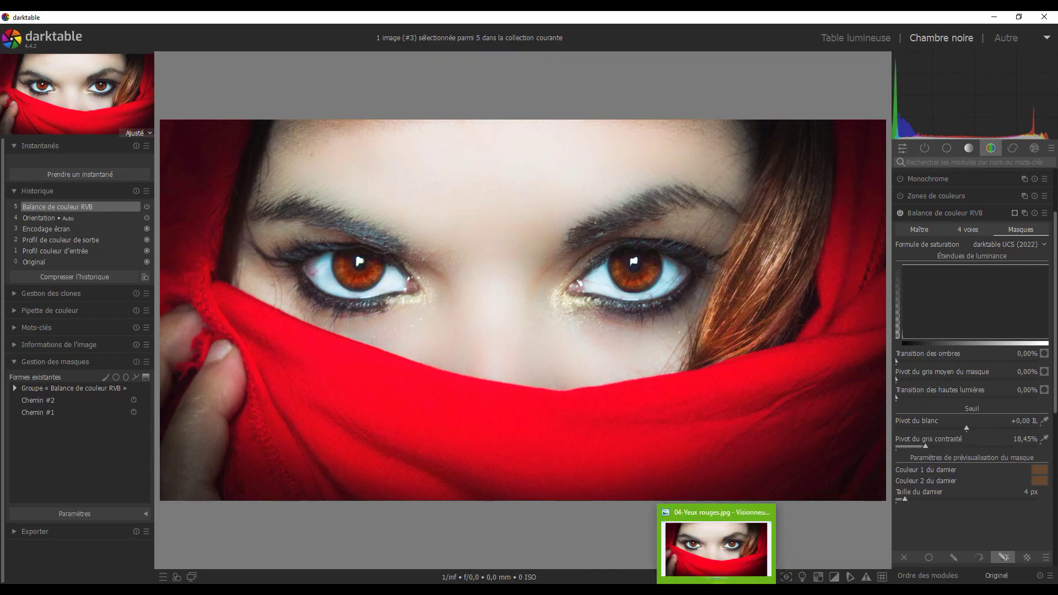
- Compare the Photo Viewer original with the darktable edit twice, finishing back in darktable
{"action": "left_click", "coordinate": [716, 581]}
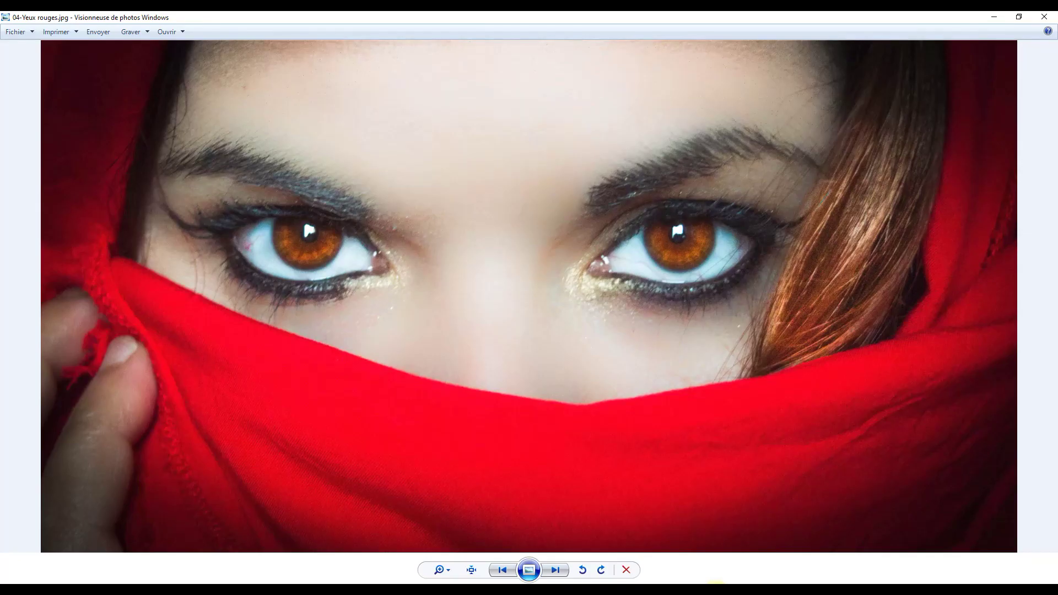
{"action": "left_click", "coordinate": [716, 582]}
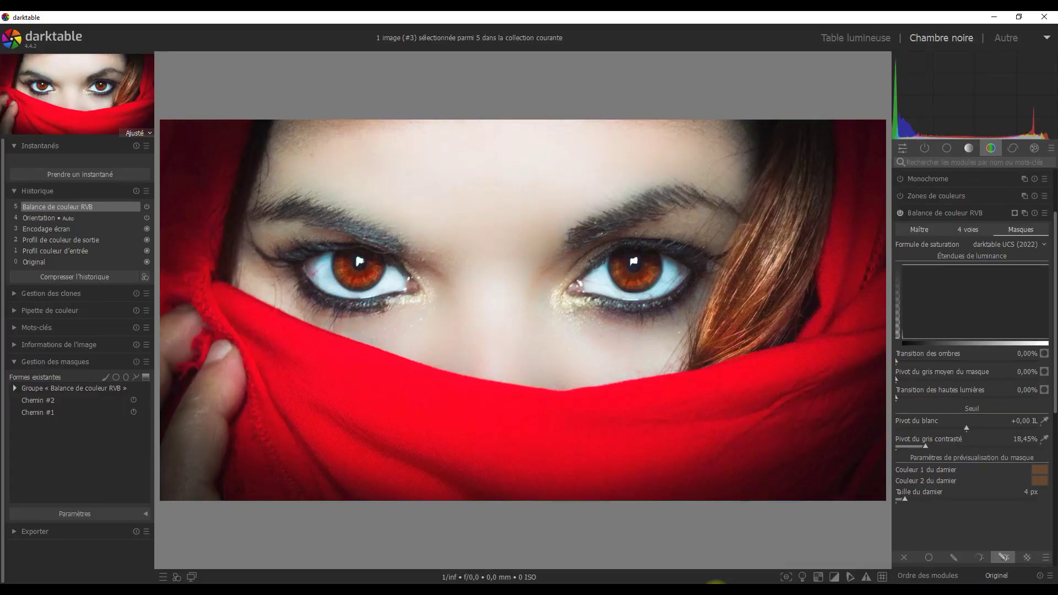
{"action": "left_click", "coordinate": [717, 582]}
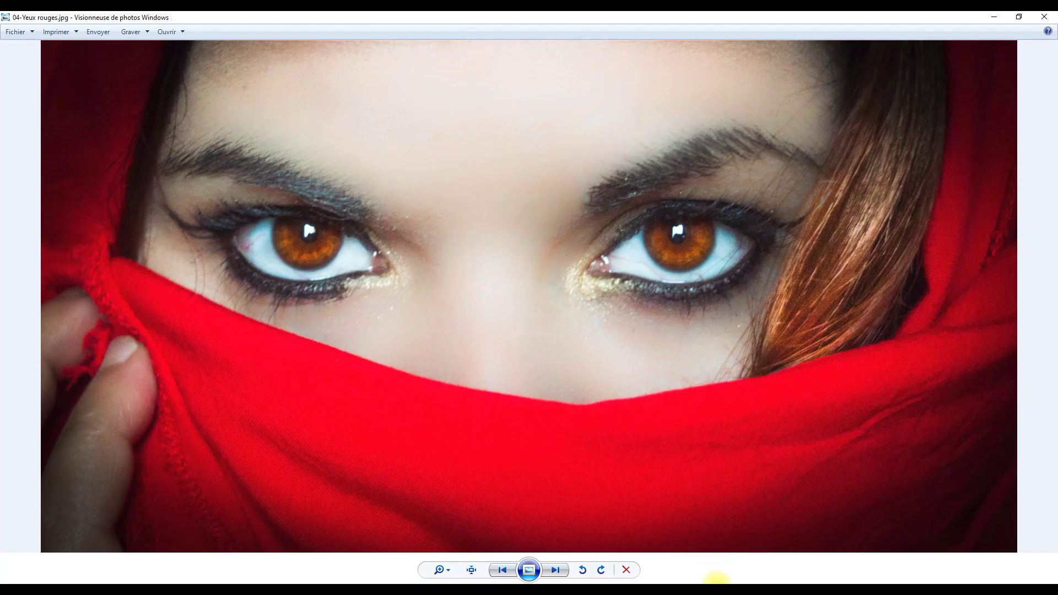
{"action": "left_click", "coordinate": [717, 582]}
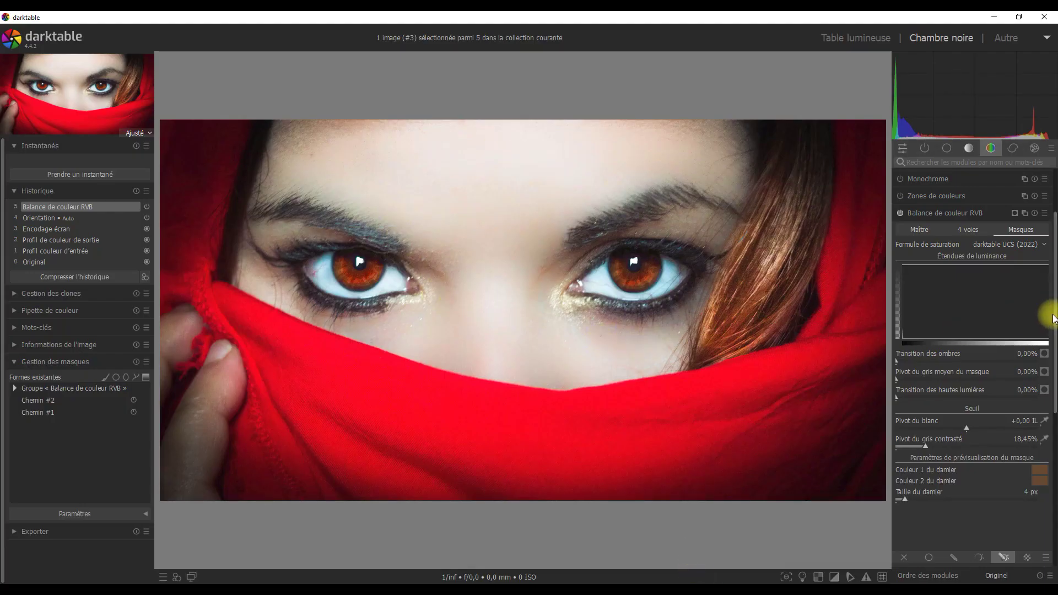
{"action": "scroll", "coordinate": [1055, 314], "scroll_direction": "up", "scroll_amount": 2}
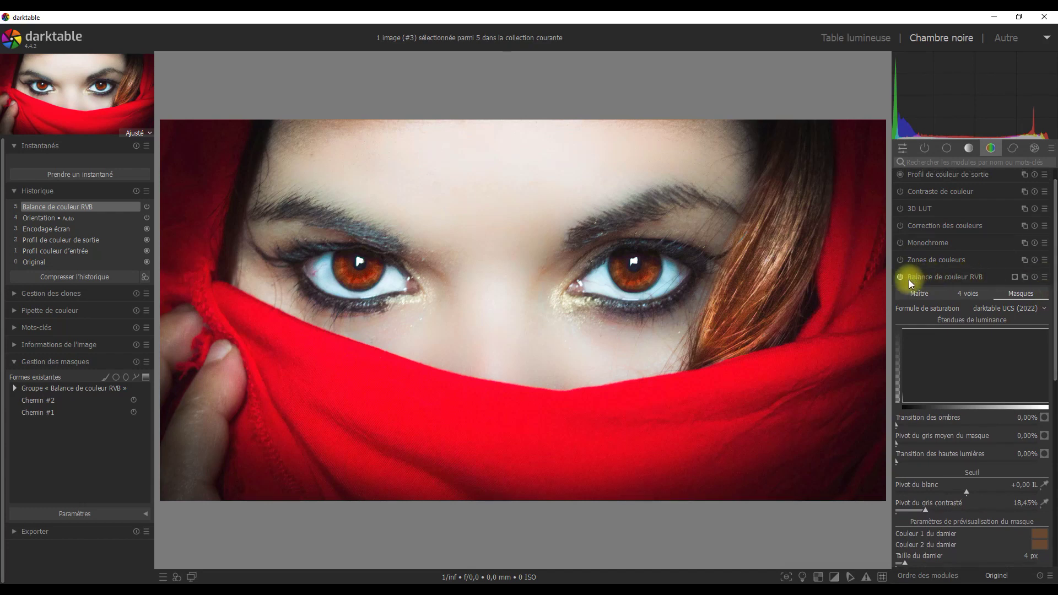
- Toggle the colour balance rgb module off and on to compare, then return to the lighttable
{"action": "left_click", "coordinate": [901, 277]}
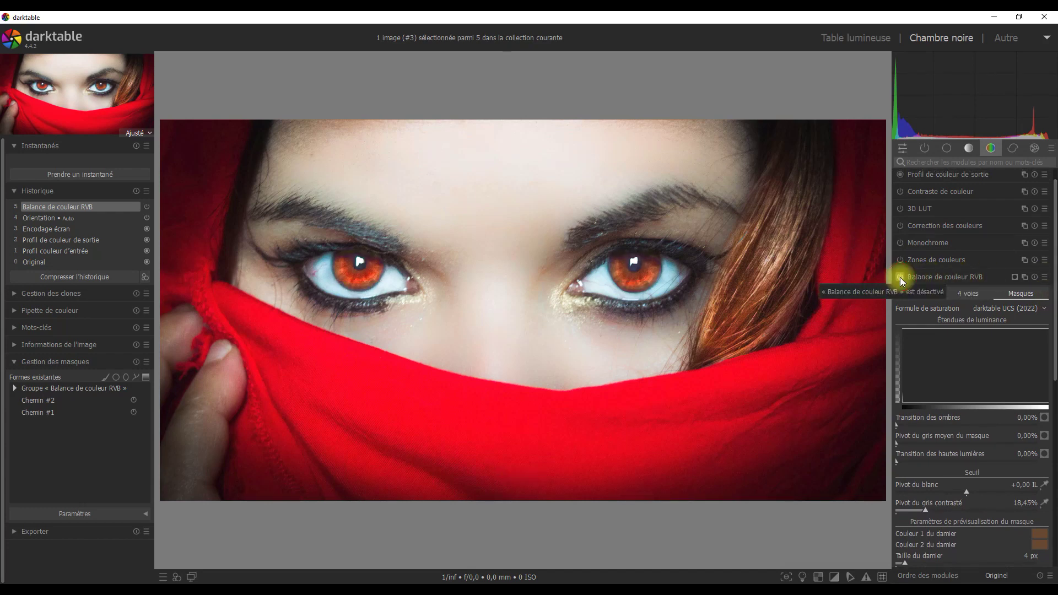
{"action": "left_click", "coordinate": [901, 277]}
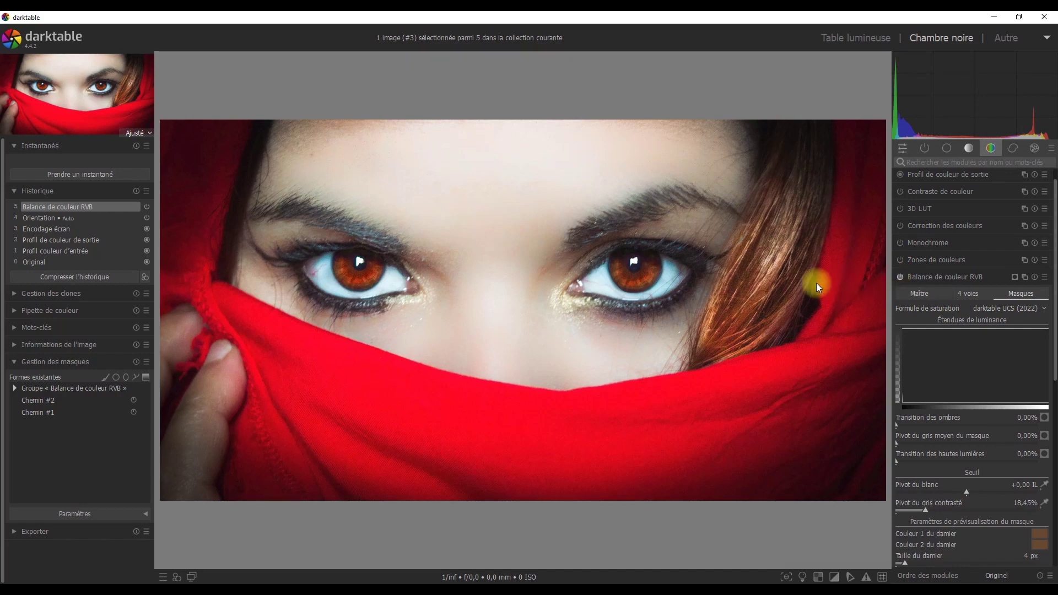
{"action": "left_click", "coordinate": [860, 37]}
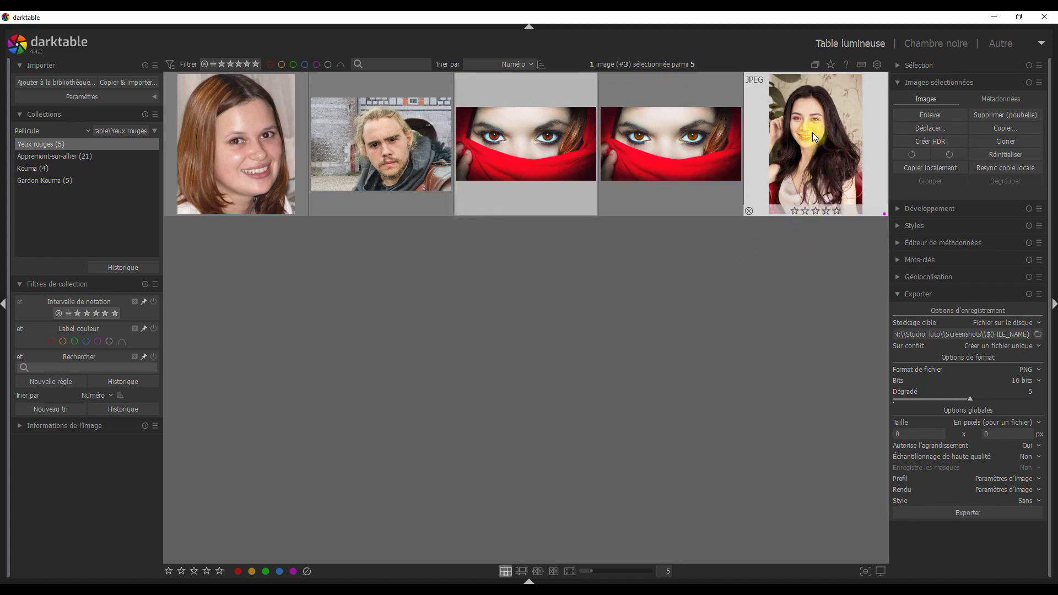
{"action": "mouse_move", "coordinate": [816, 141]}
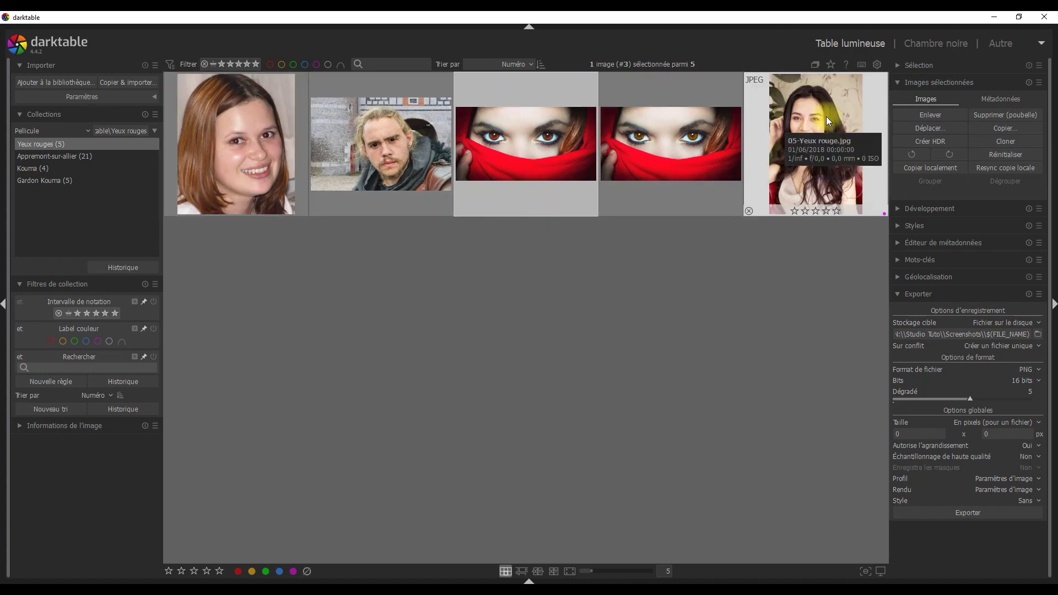
- Open the fifth portrait, the smiling long-haired woman, in the darkroom, zoomed to 59% on her eyes
{"action": "left_click", "coordinate": [808, 111]}
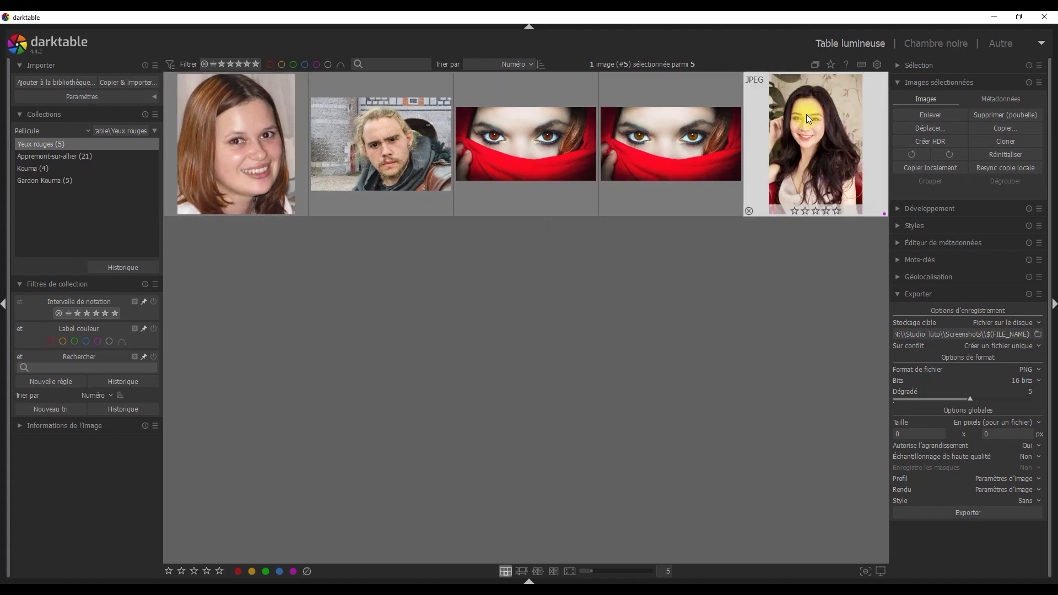
{"action": "double_click", "coordinate": [806, 115]}
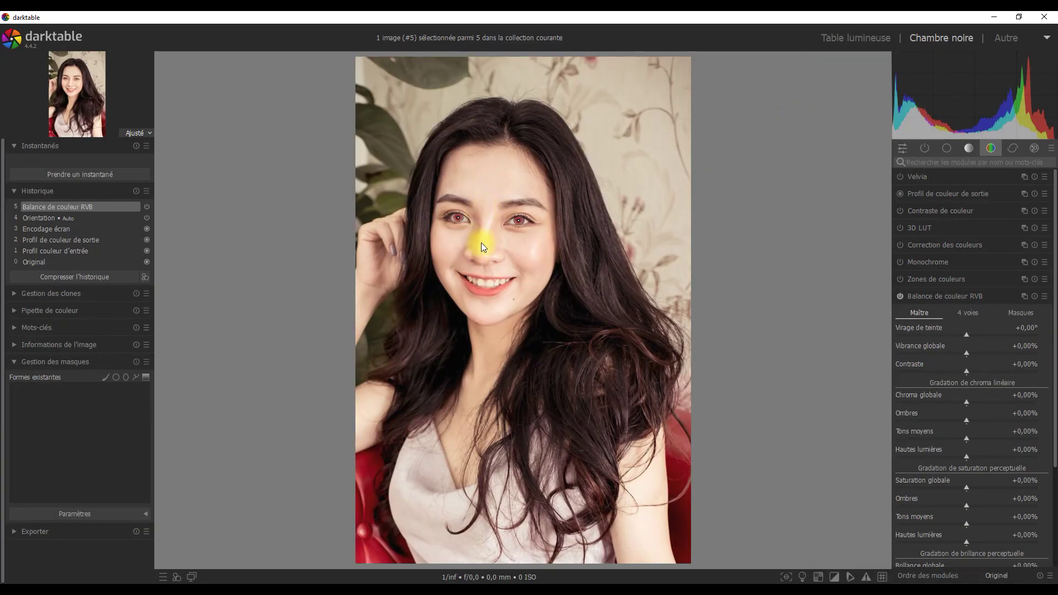
{"action": "scroll", "coordinate": [482, 237], "scroll_direction": "up", "scroll_amount": 1, "text": "ctrl"}
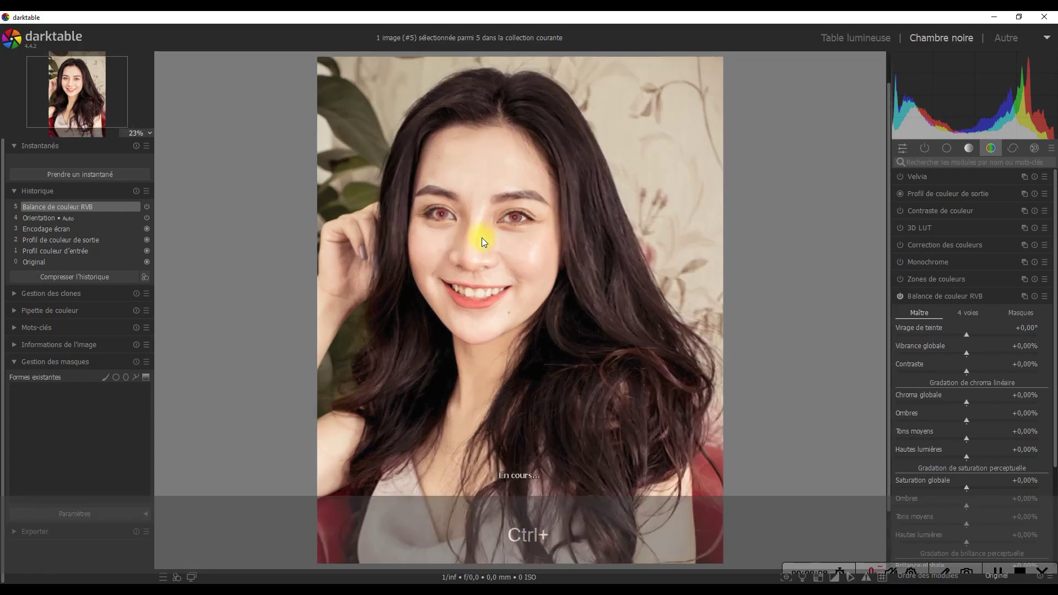
{"action": "scroll", "coordinate": [481, 237], "scroll_direction": "up", "scroll_amount": 1, "text": "ctrl"}
{"action": "scroll", "coordinate": [474, 240], "scroll_direction": "up", "scroll_amount": 1, "text": "ctrl"}
{"action": "scroll", "coordinate": [436, 248], "scroll_direction": "up", "scroll_amount": 1, "text": "ctrl"}
{"action": "scroll", "coordinate": [431, 252], "scroll_direction": "up", "scroll_amount": 1, "text": "ctrl"}
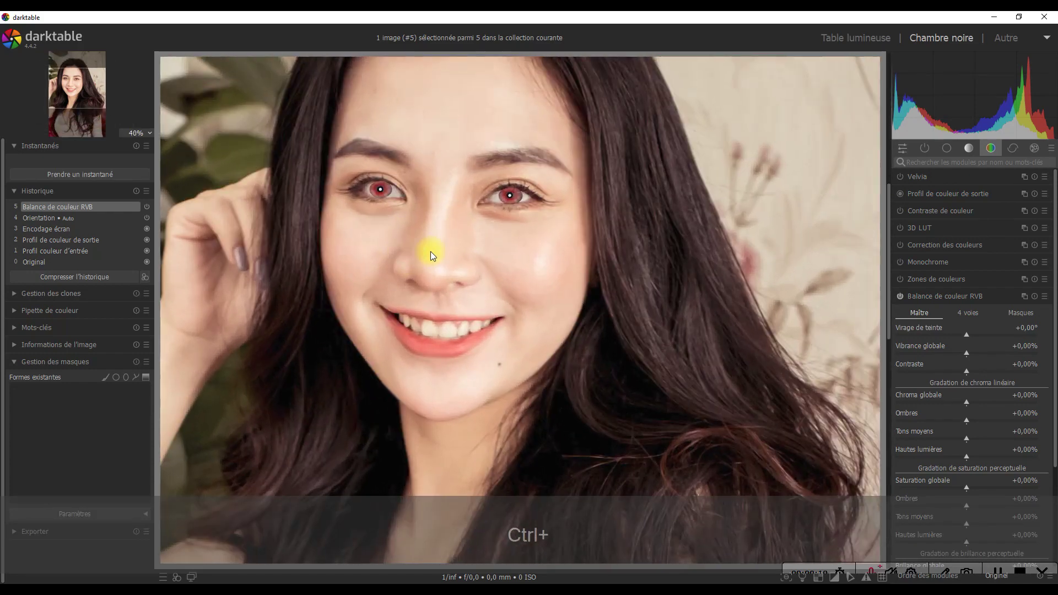
{"action": "scroll", "coordinate": [431, 251], "scroll_direction": "up", "scroll_amount": 1, "text": "ctrl"}
{"action": "left_click_drag", "start_coordinate": [530, 243], "coordinate": [576, 302]}
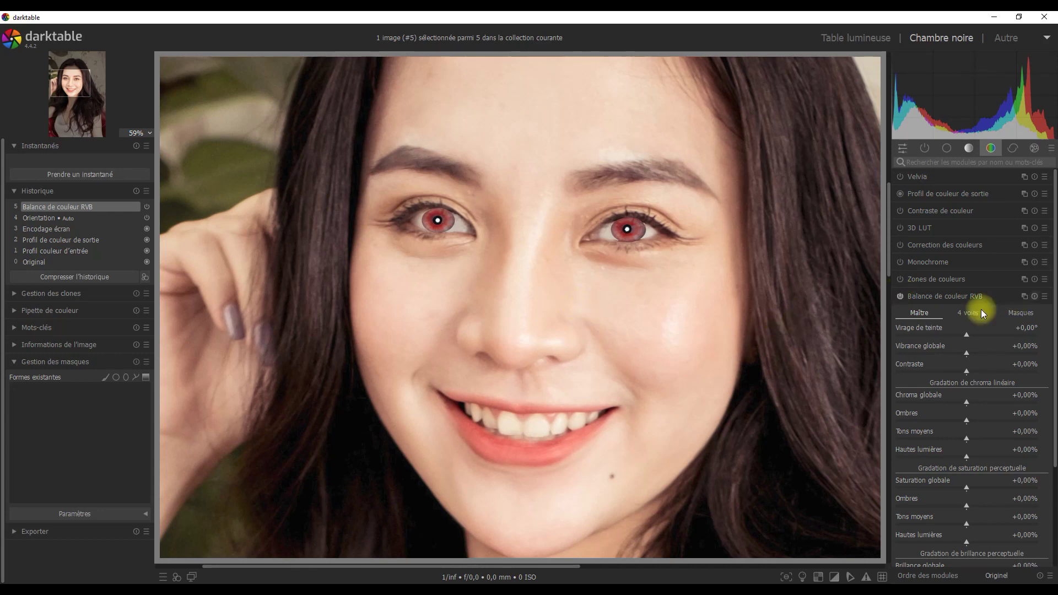
{"action": "right_click", "coordinate": [900, 297]}
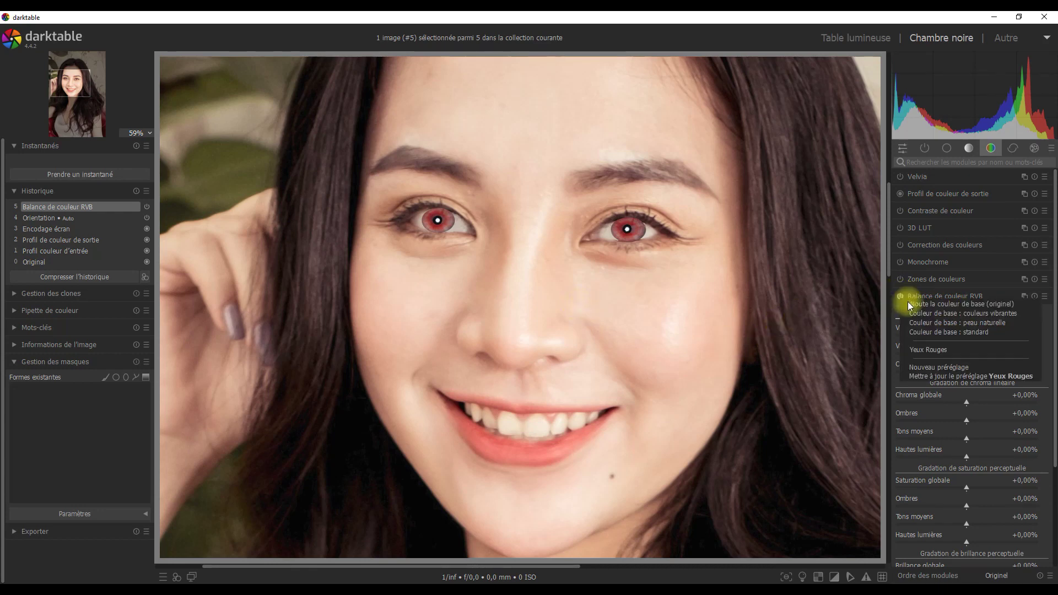
- Apply the Yeux Rouges preset and place a small, soft ellipse mask on the right-hand pupil
{"action": "left_click", "coordinate": [922, 350]}
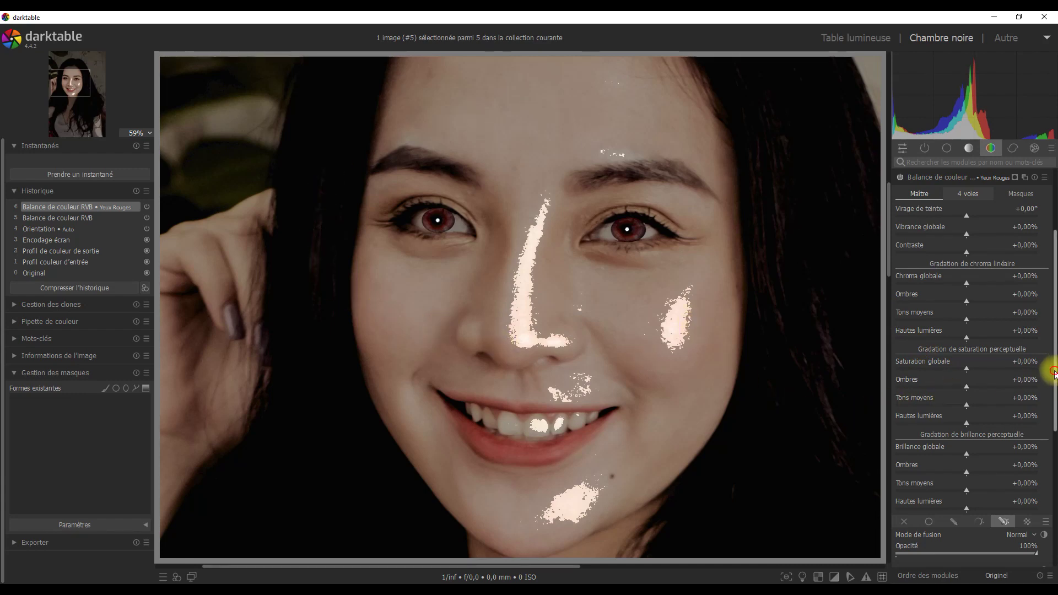
{"action": "left_click_drag", "start_coordinate": [1054, 374], "coordinate": [1054, 469]}
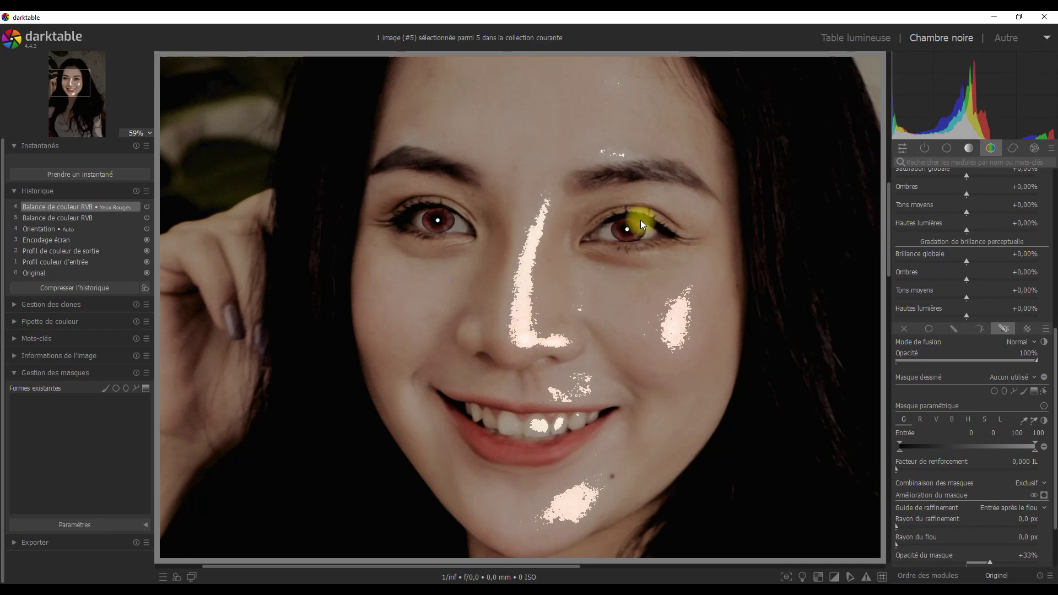
{"action": "left_click", "coordinate": [1004, 391]}
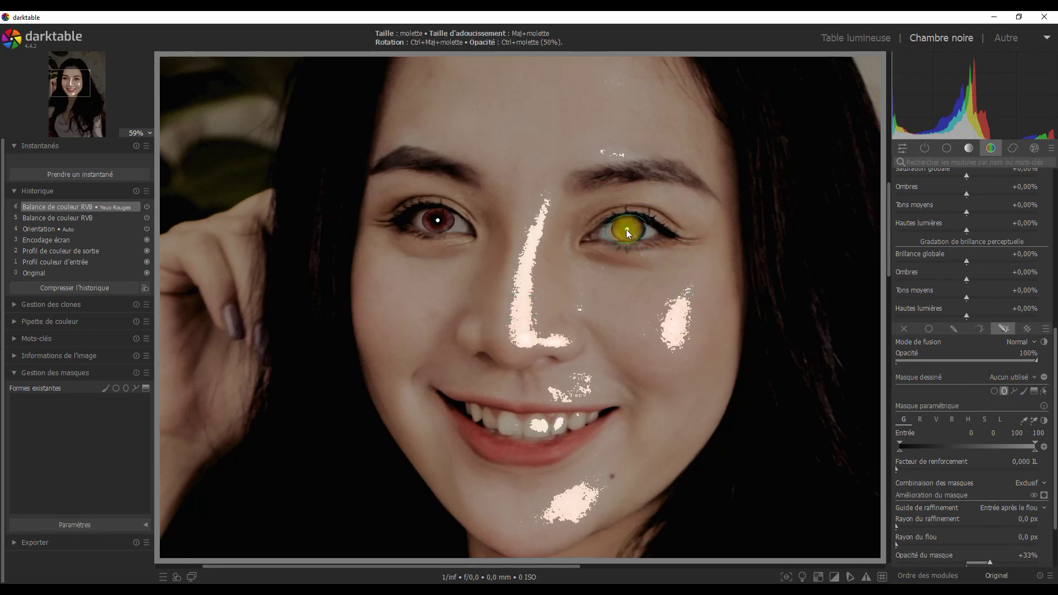
{"action": "scroll", "coordinate": [626, 230], "scroll_direction": "up", "scroll_amount": 1}
{"action": "scroll", "coordinate": [629, 230], "scroll_direction": "down", "scroll_amount": 2}
{"action": "scroll", "coordinate": [629, 229], "scroll_direction": "up", "scroll_amount": 2}
{"action": "left_click", "coordinate": [629, 231]}
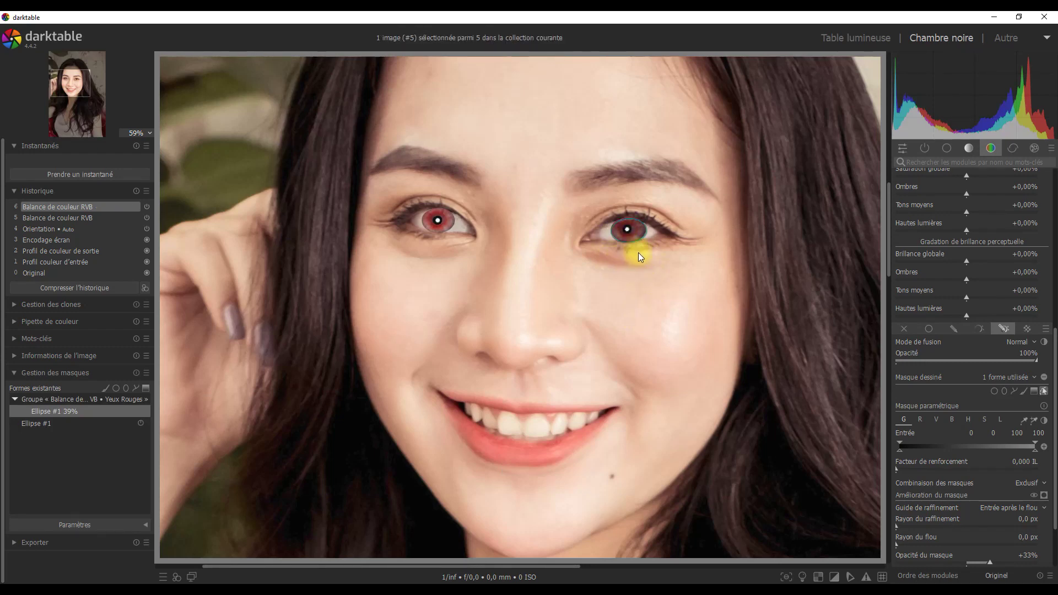
- Add a second ellipse mask shape over the left-hand pupil and finish shape editing
{"action": "left_click", "coordinate": [1004, 392]}
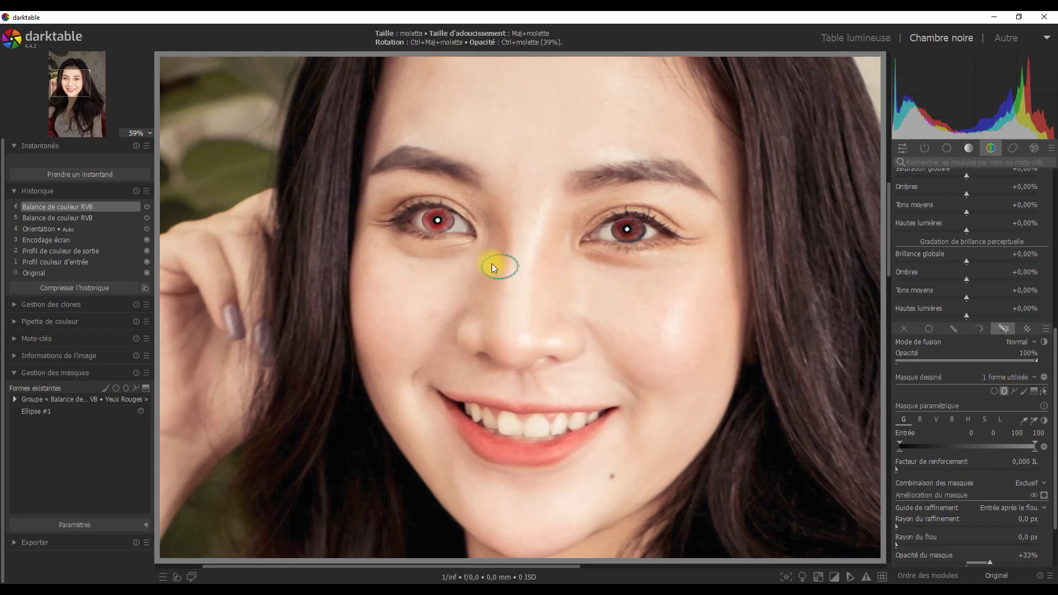
{"action": "left_click", "coordinate": [438, 219]}
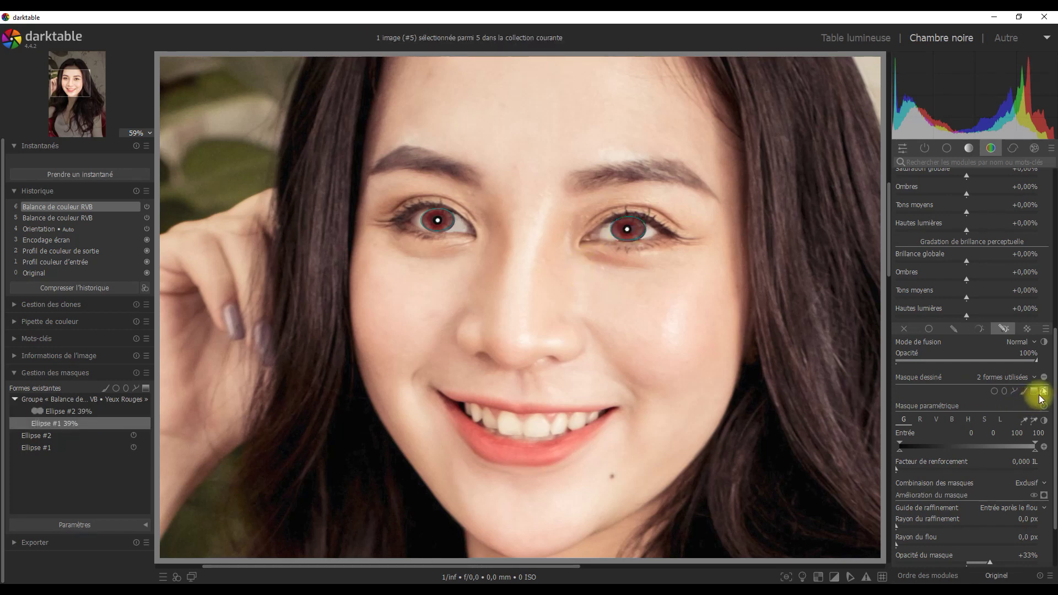
{"action": "left_click", "coordinate": [1042, 394]}
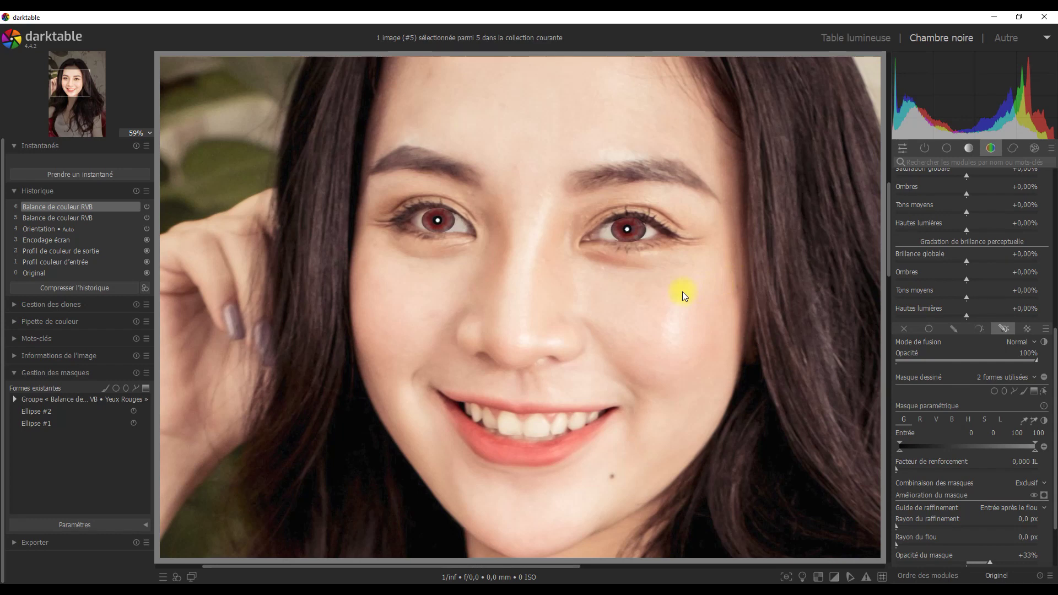
{"action": "left_click", "coordinate": [150, 134]}
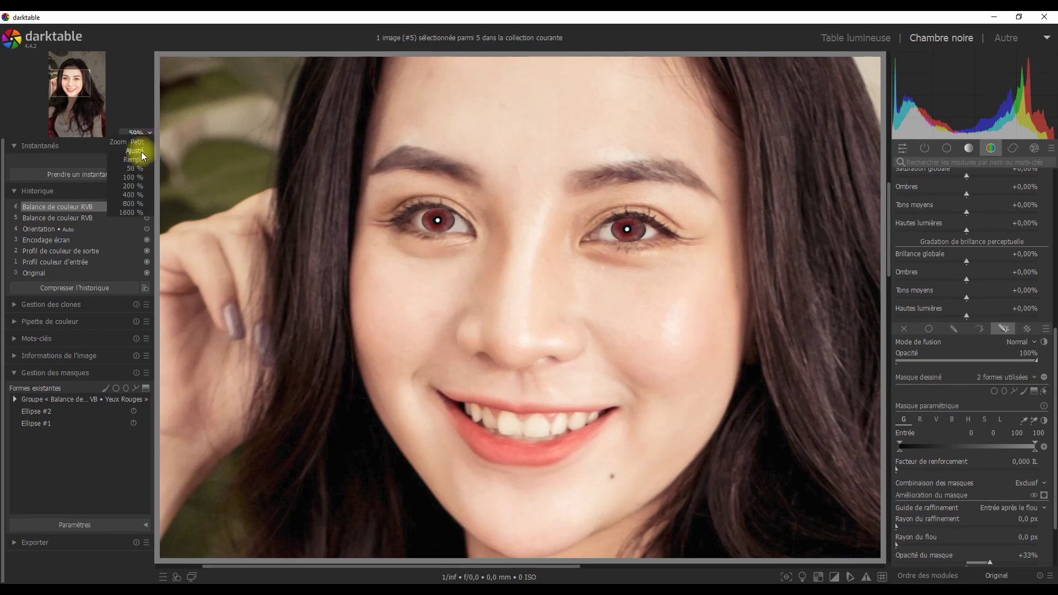
- Fit the whole portrait in view with the Ajusté zoom, then return to the lighttable grid
{"action": "left_click", "coordinate": [142, 153]}
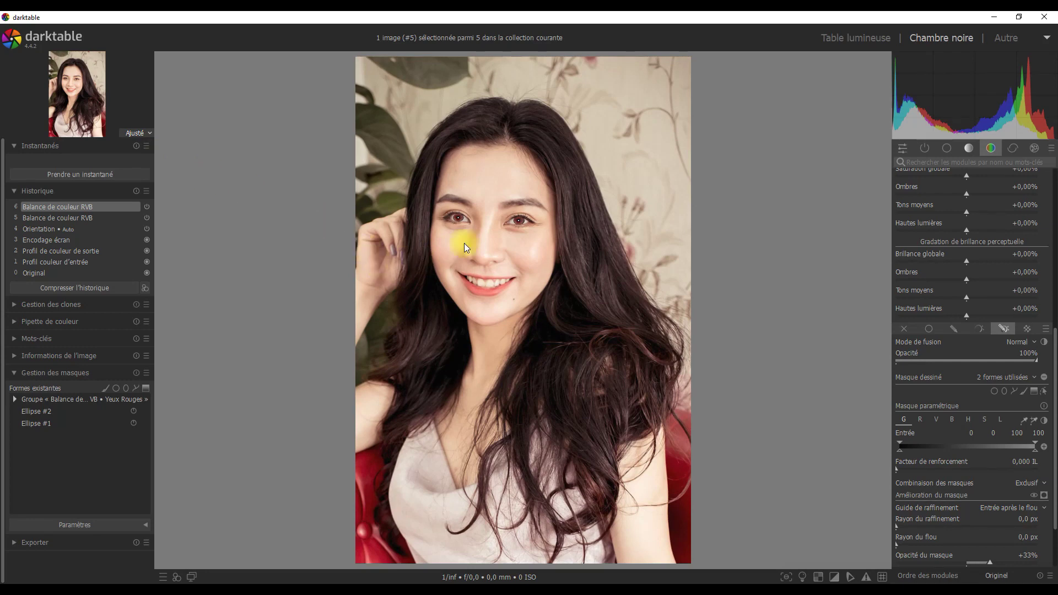
{"action": "left_click", "coordinate": [853, 37]}
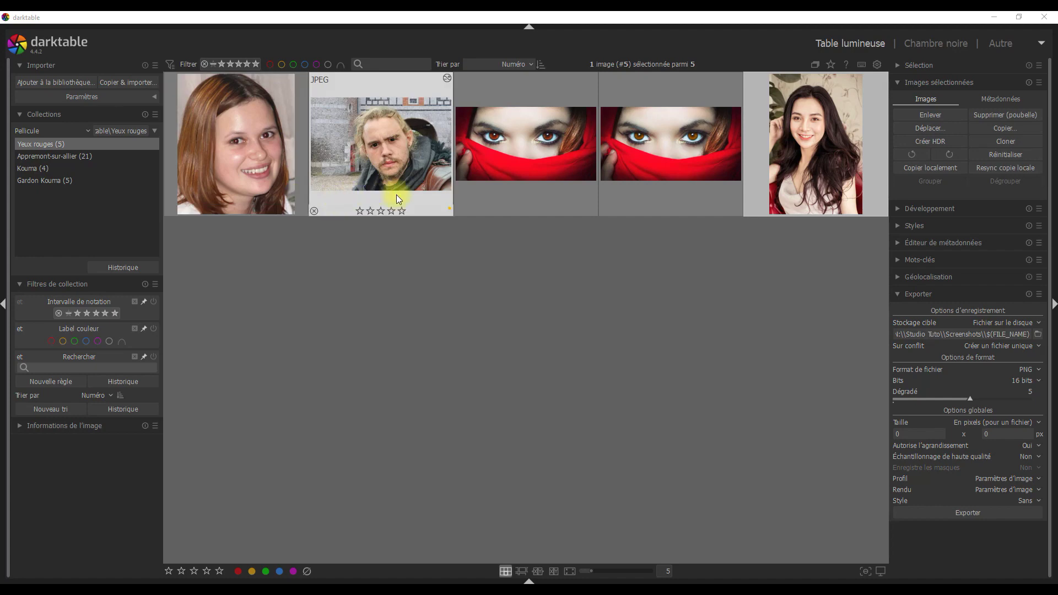
{"action": "mouse_move", "coordinate": [526, 144]}
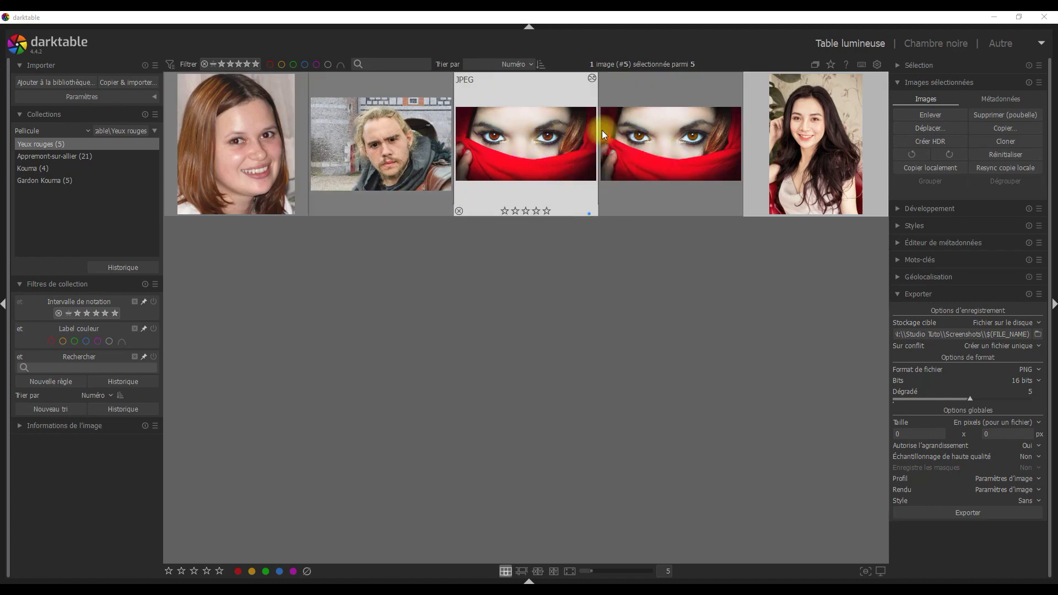
- Preview the corrected red-scarf portrait, 04-Yeux rouges.jpg, full screen, then close the preview
{"action": "left_click", "coordinate": [656, 151]}
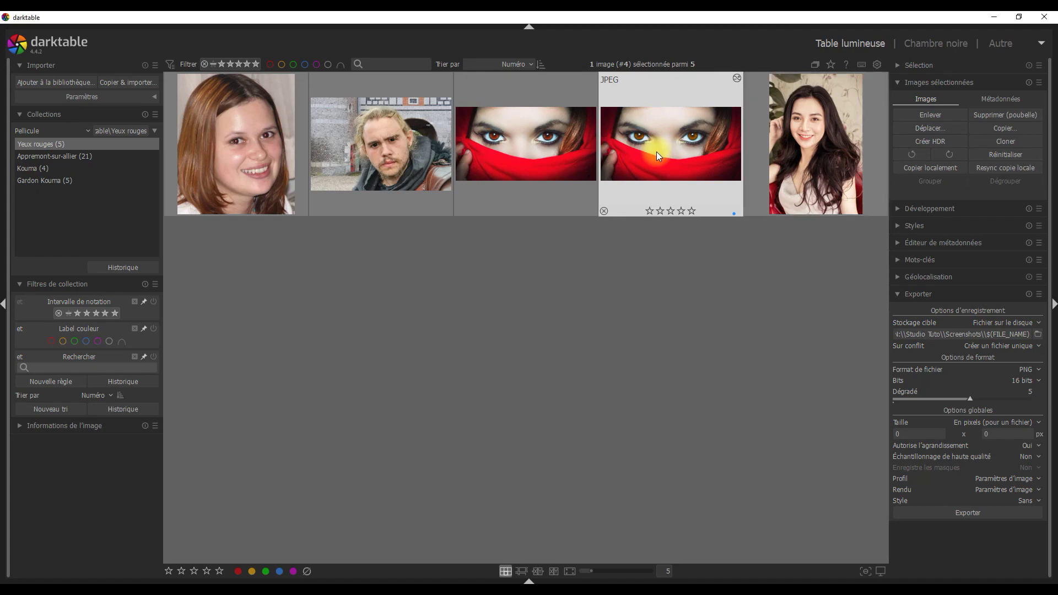
{"action": "left_click", "coordinate": [570, 572]}
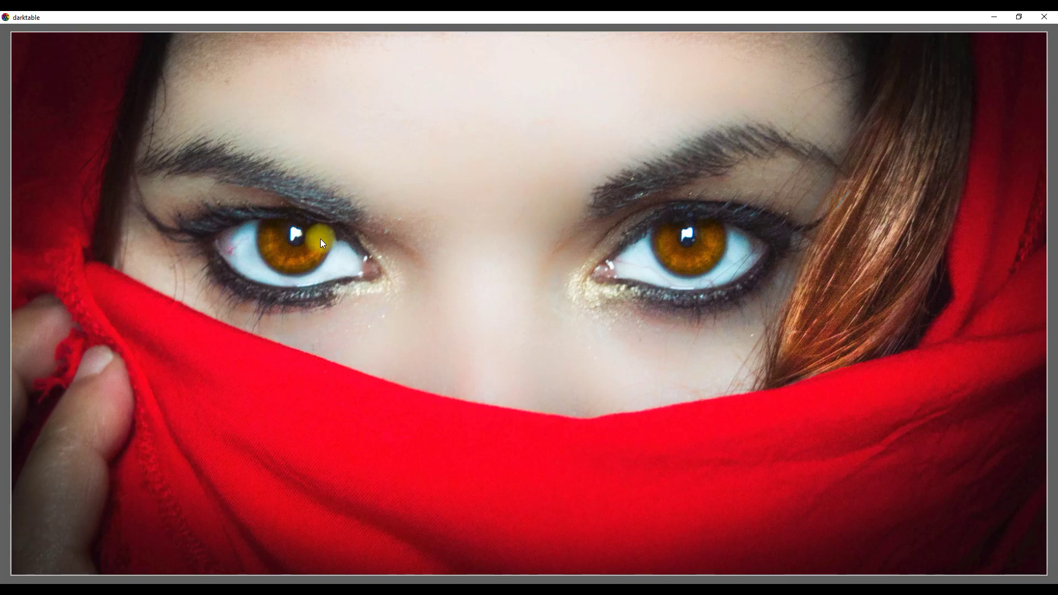
{"action": "left_click", "coordinate": [1047, 18]}
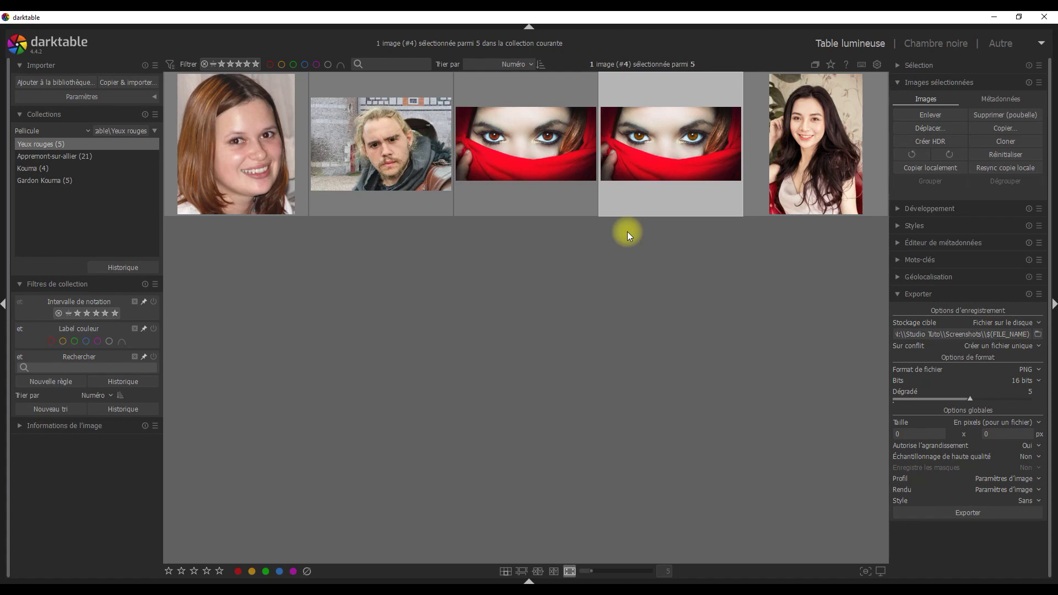